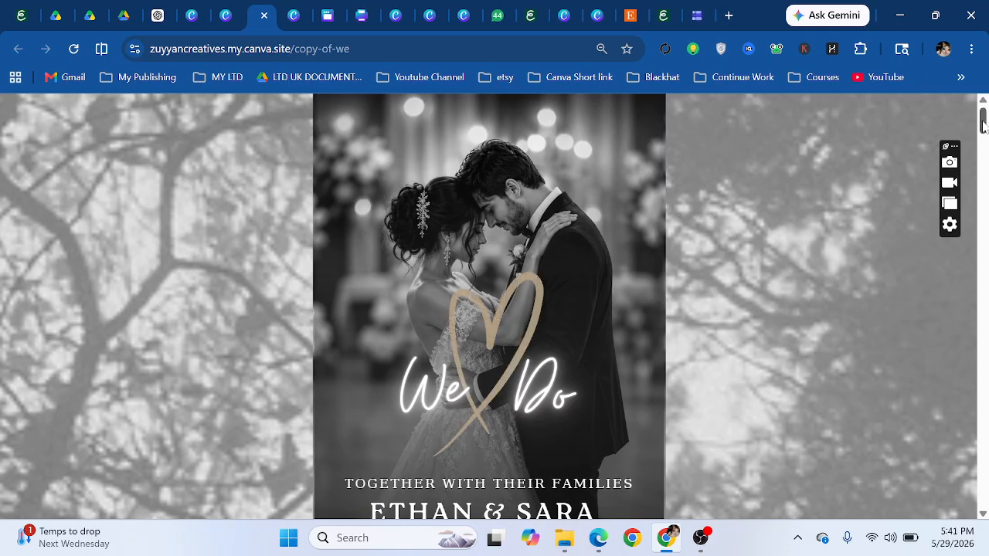
- Play the live site's background music, then pause it
scroll(985, 119, "down", 3)
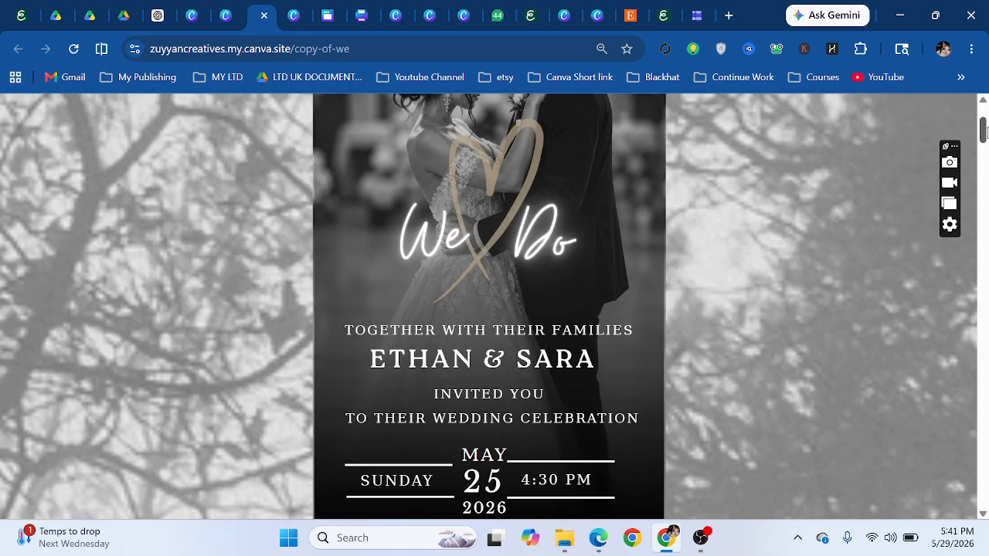
scroll(985, 100, "up", 3)
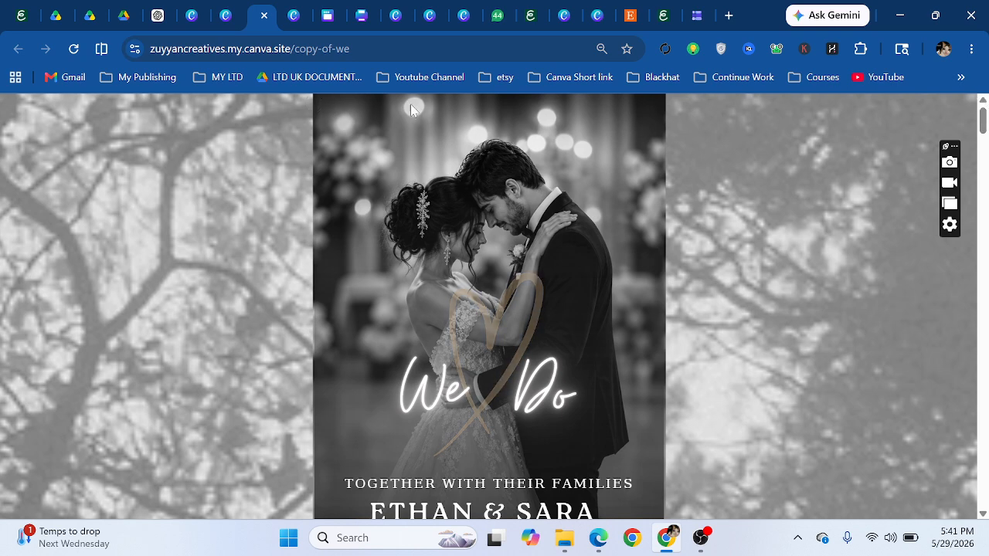
scroll(657, 136, "down", 4)
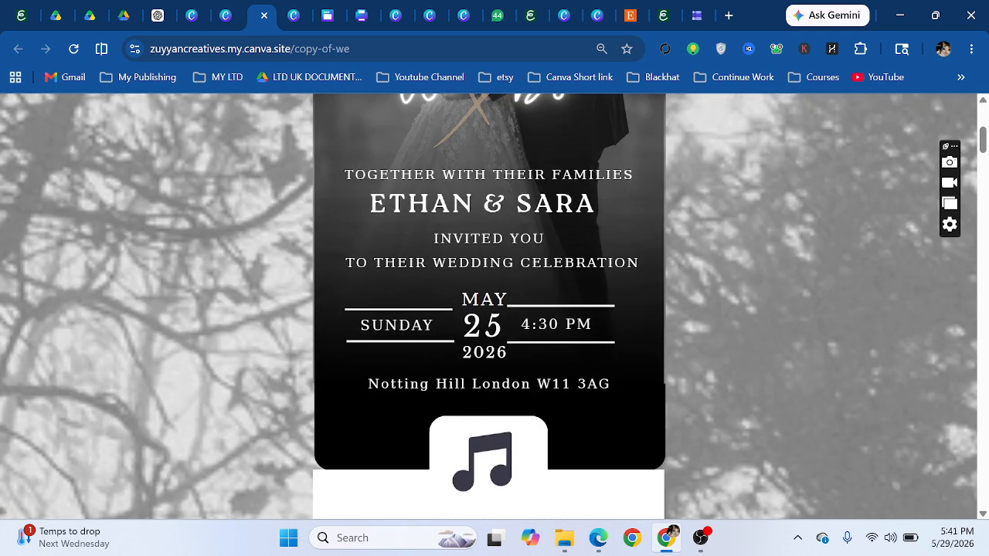
scroll(622, 174, "up", 4)
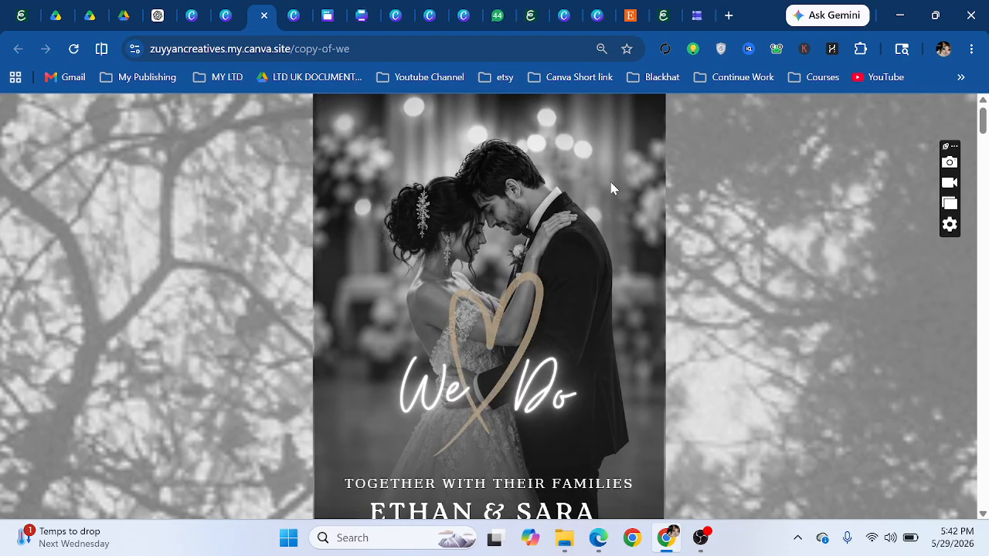
scroll(612, 185, "down", 3)
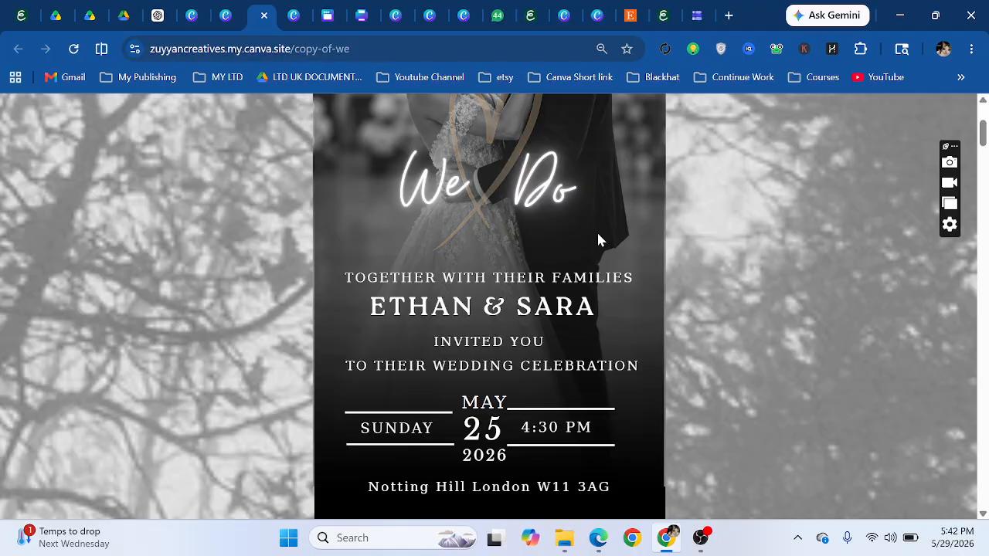
scroll(633, 254, "up", 3)
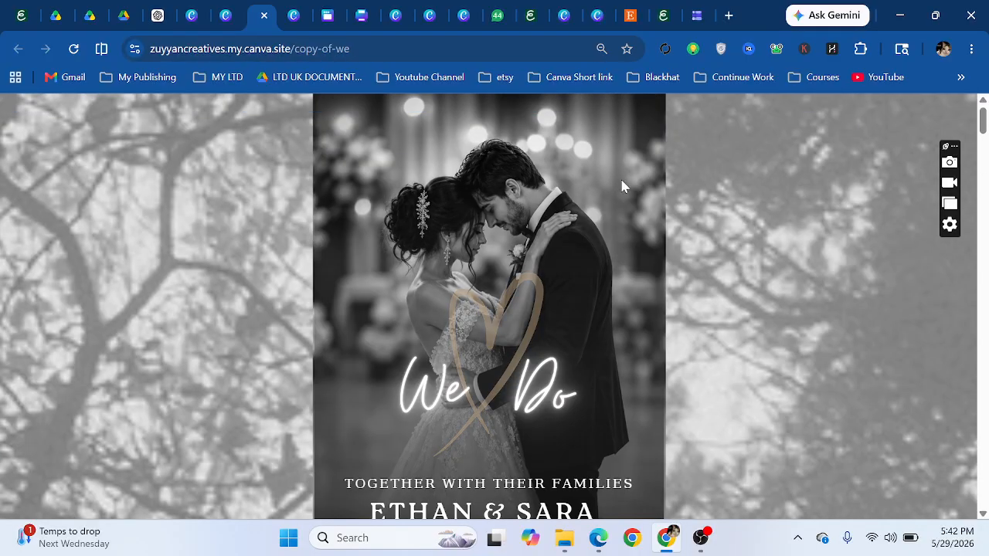
scroll(588, 190, "down", 3)
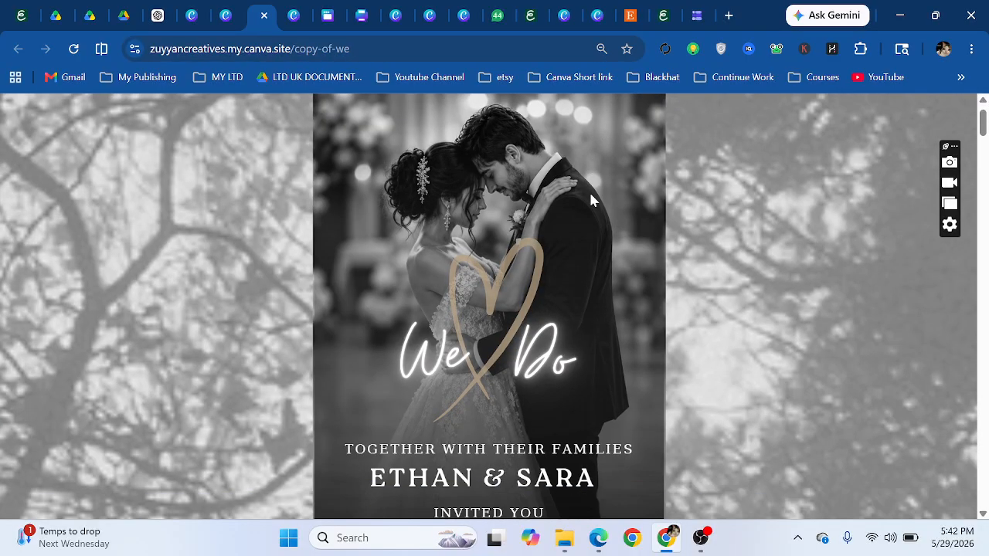
scroll(503, 213, "up", 1)
scroll(503, 213, "down", 7)
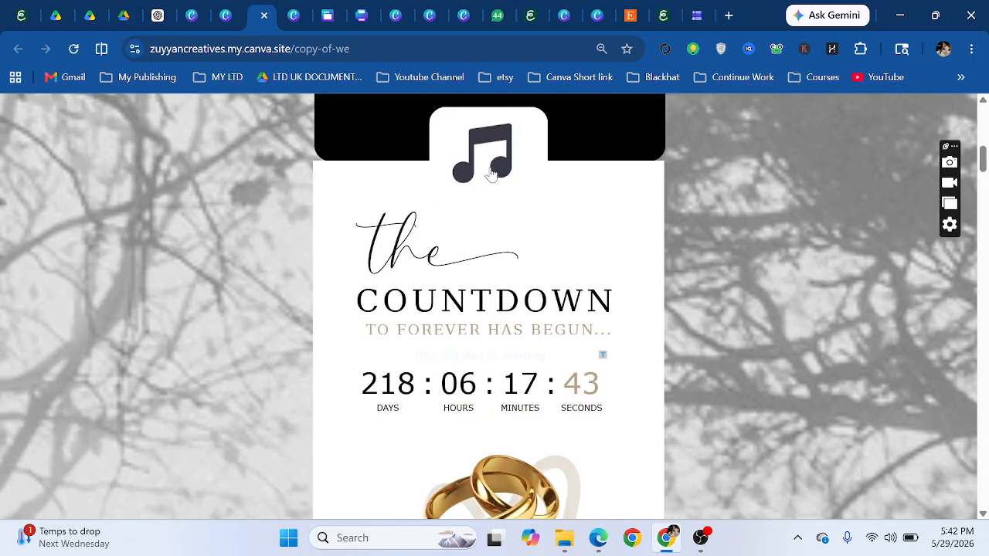
left_click(490, 170)
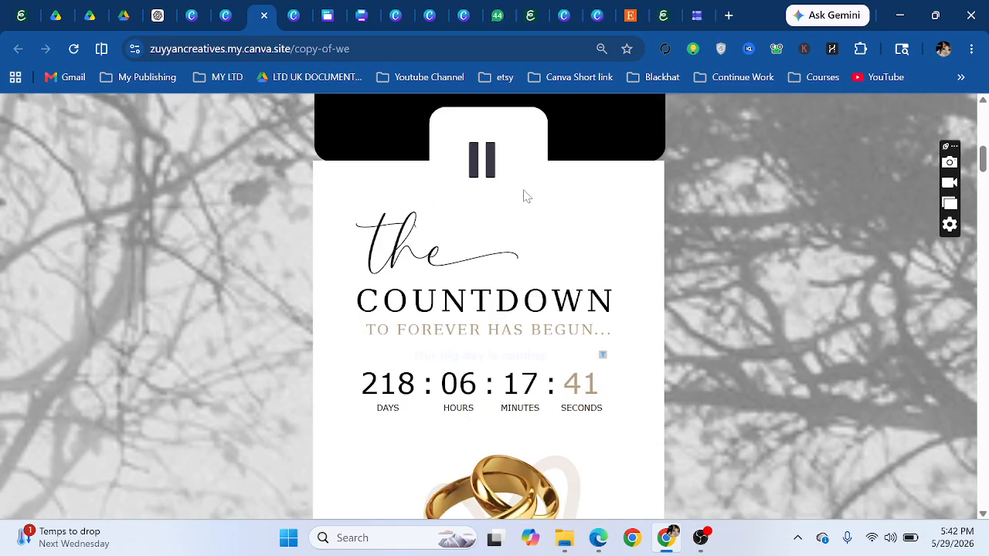
left_click(485, 172)
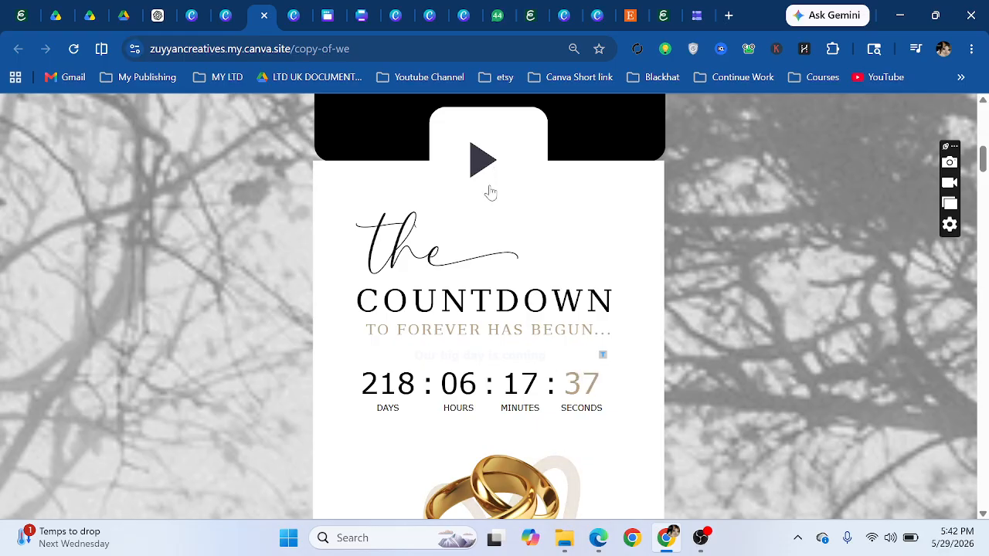
- Open the Rosewood Estate Google Maps link in a new tab, view it, and return to the site
scroll(441, 239, "down", 1)
scroll(399, 243, "down", 2)
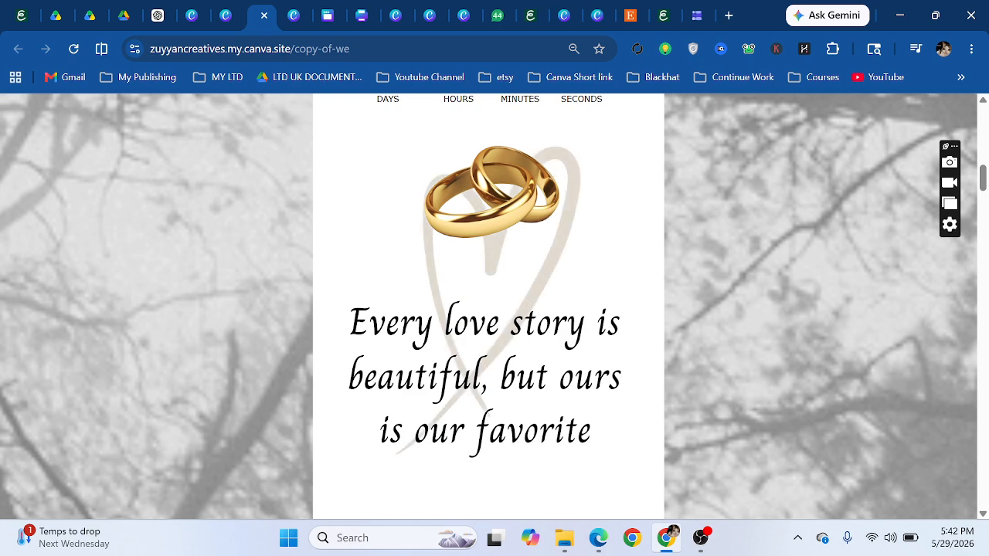
scroll(480, 315, "down", 4)
scroll(480, 315, "down", 3)
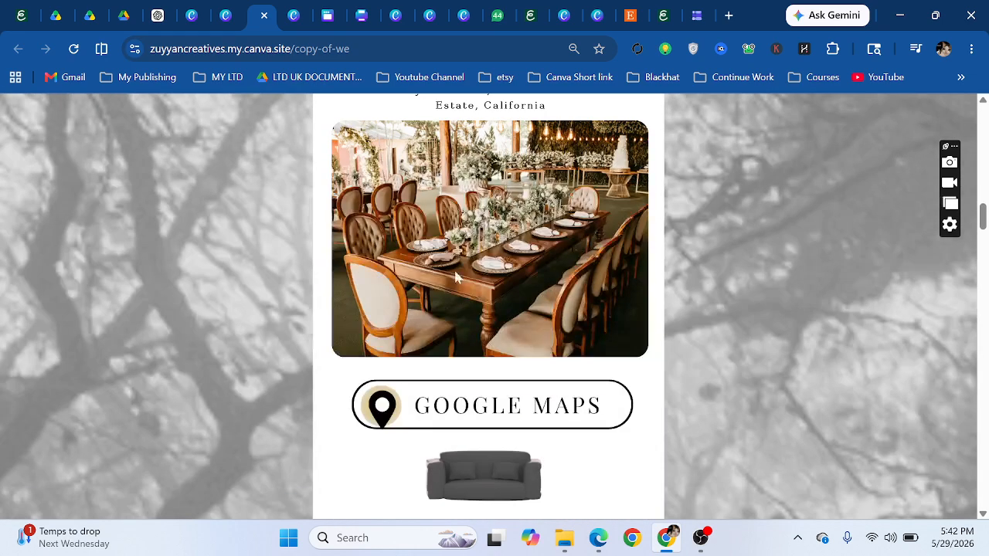
scroll(476, 298, "up", 2)
left_click_drag(340, 257, 583, 283)
scroll(585, 289, "down", 2)
scroll(468, 255, "down", 2)
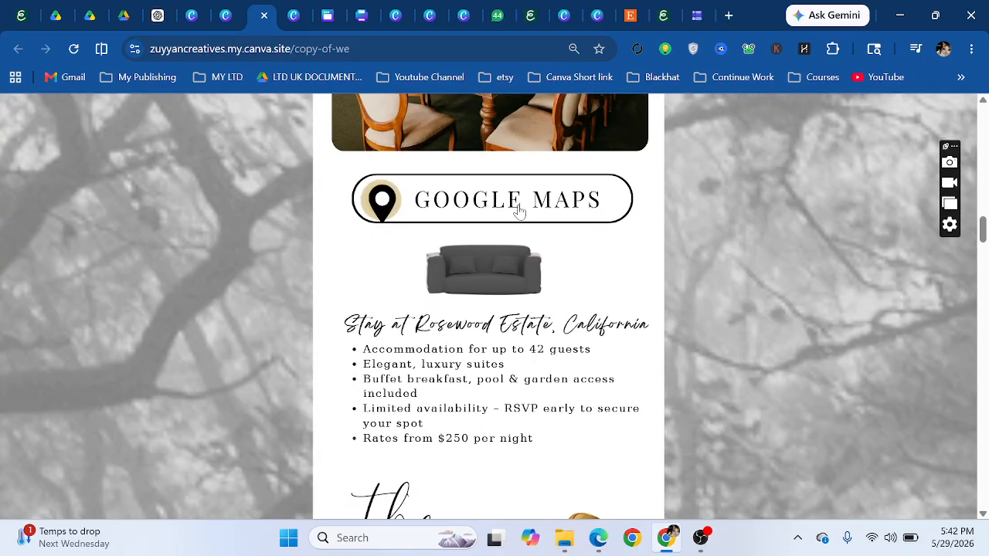
right_click(479, 204)
left_click(516, 224)
left_click(282, 15)
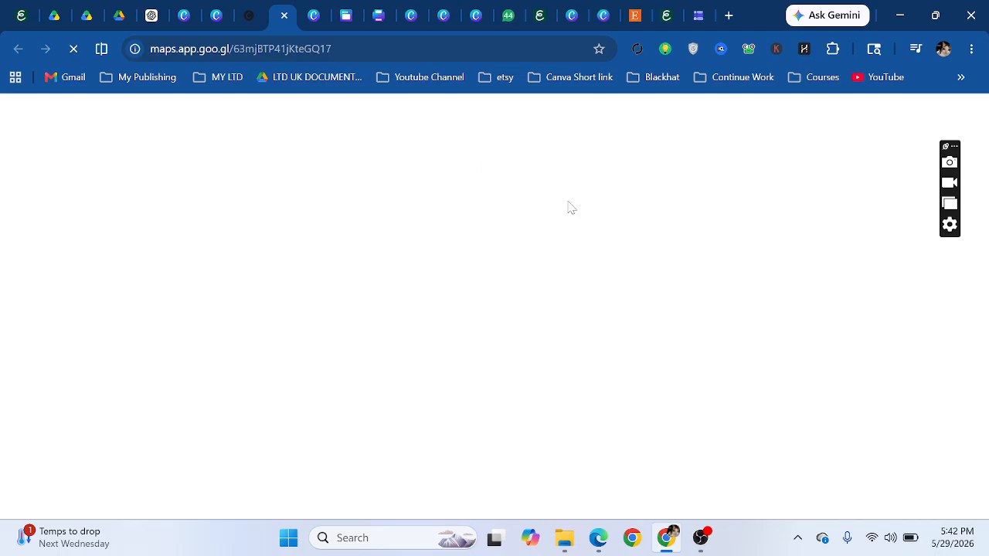
left_click(255, 7)
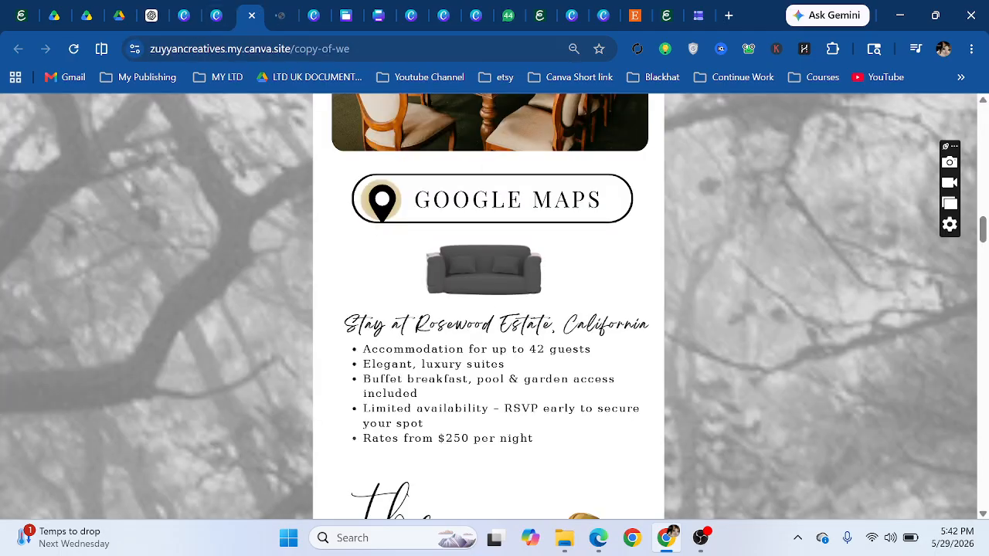
- Replay the wedding rings video on the live site
scroll(442, 262, "down", 7)
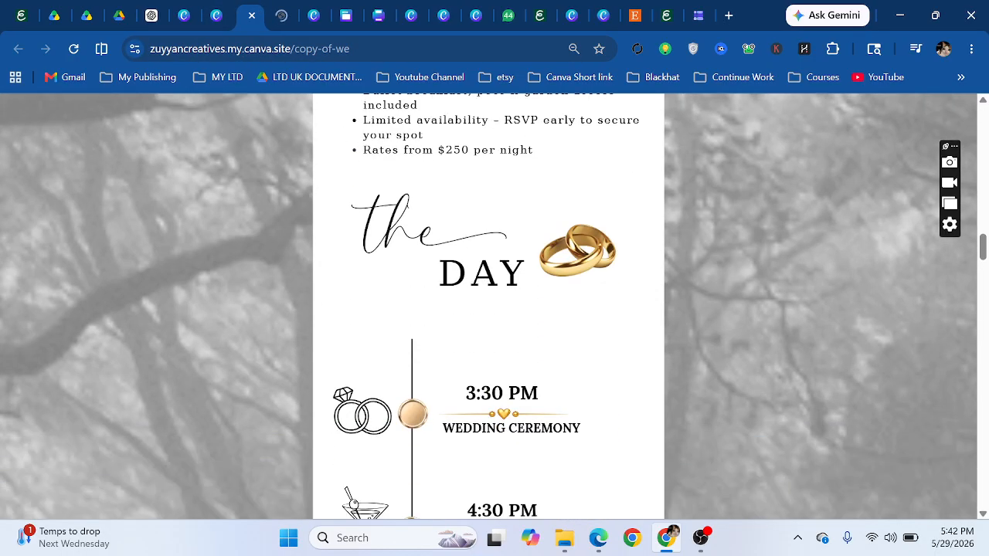
scroll(440, 251, "up", 3)
scroll(438, 236, "down", 3)
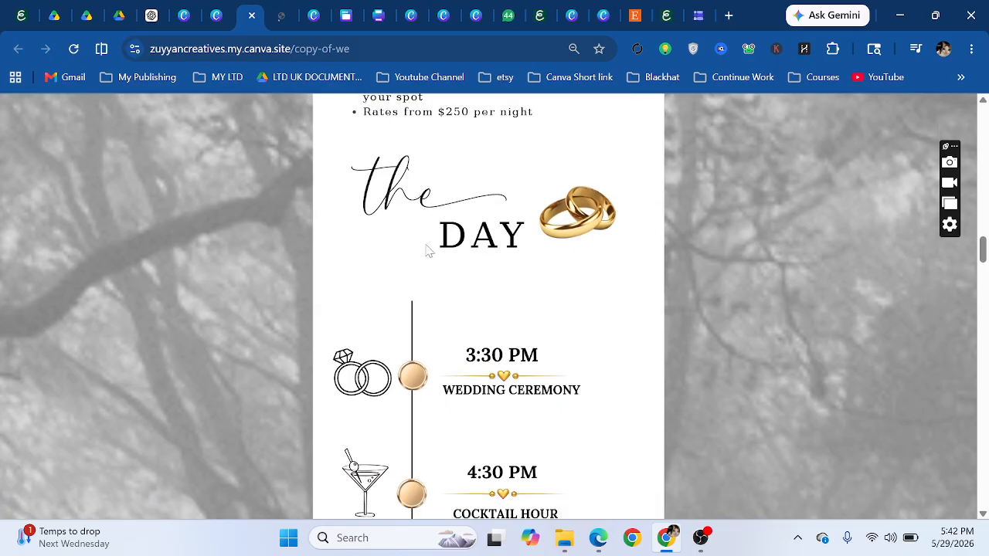
scroll(435, 214, "up", 3)
scroll(488, 309, "down", 4)
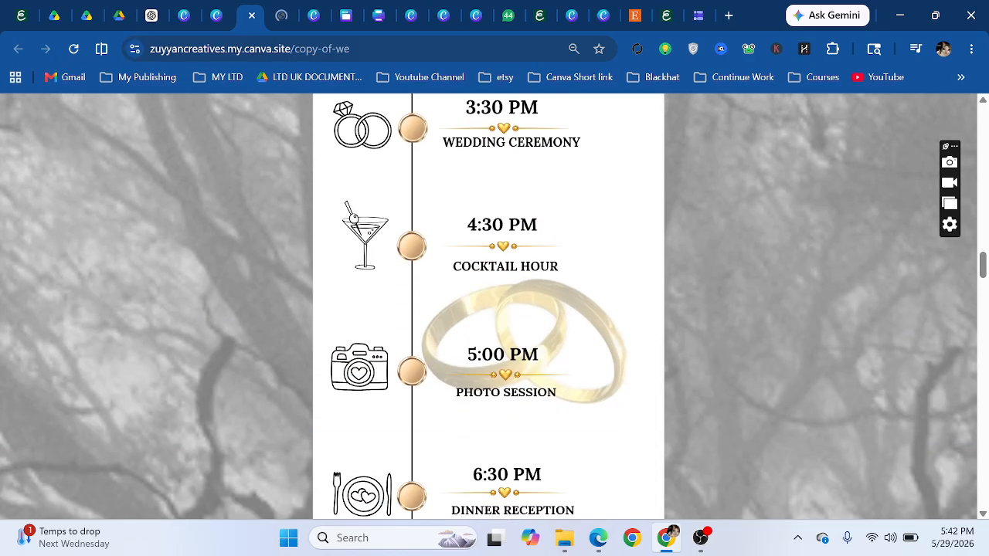
scroll(475, 244, "down", 3)
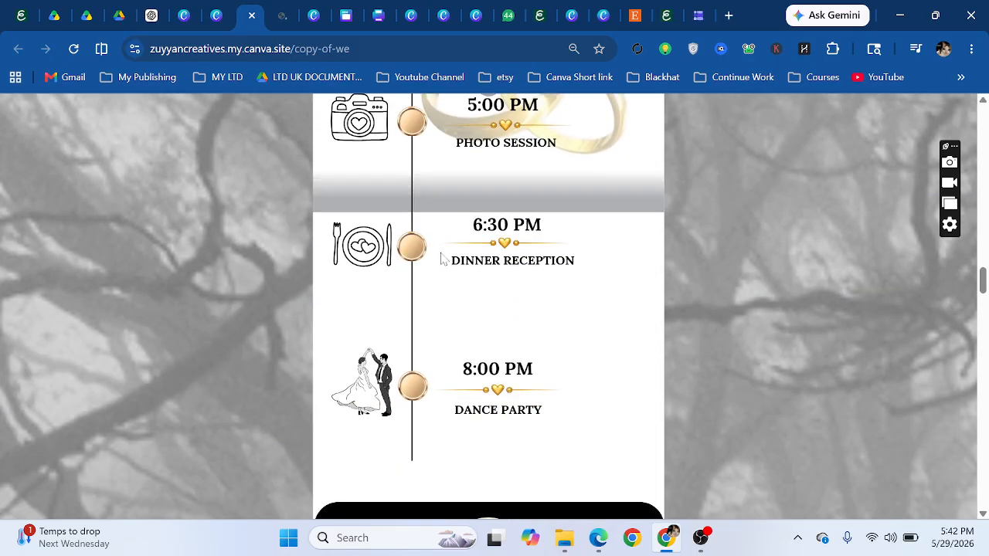
scroll(506, 275, "up", 3)
left_click(499, 293)
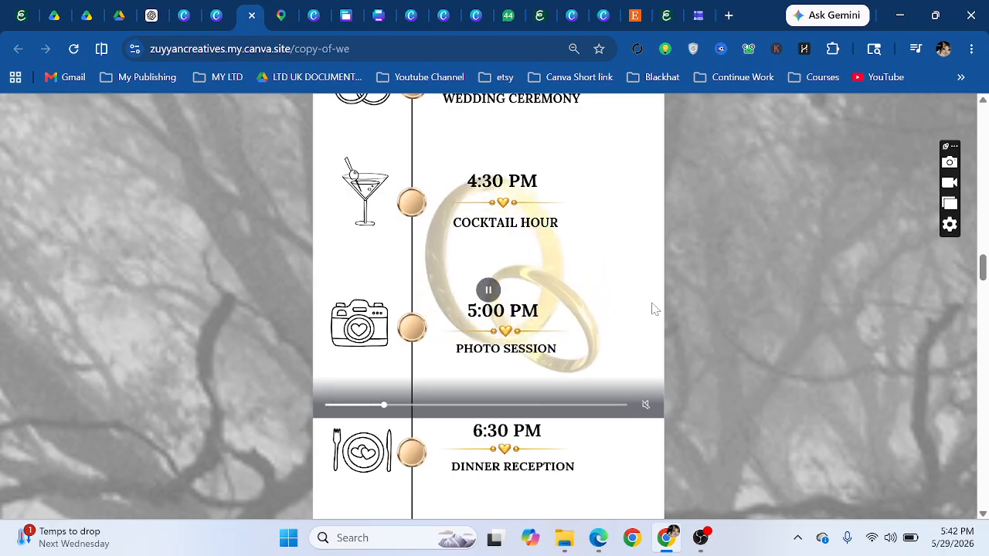
- Try the RSVP form's name, email and dietary preferences fields
scroll(614, 302, "down", 7)
scroll(433, 267, "down", 10)
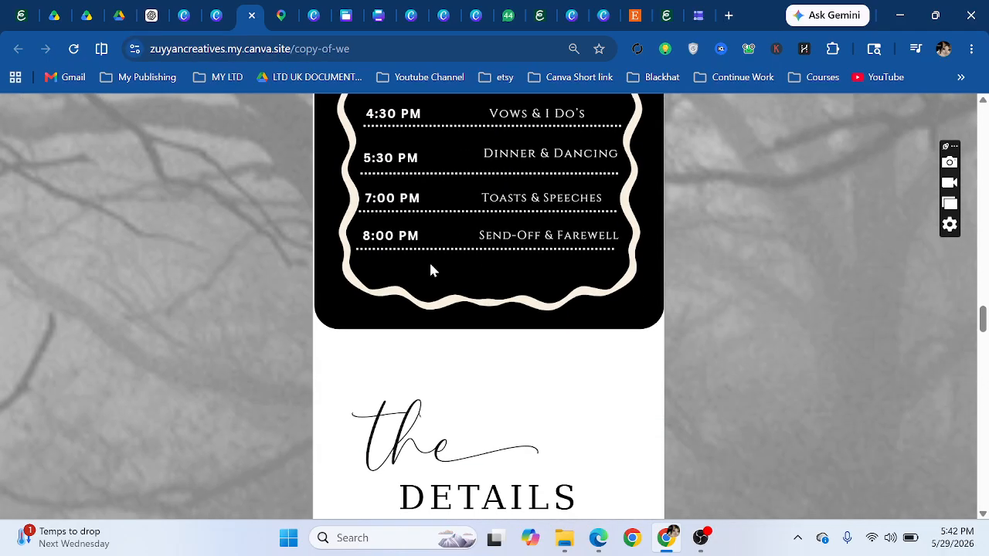
scroll(501, 229, "down", 10)
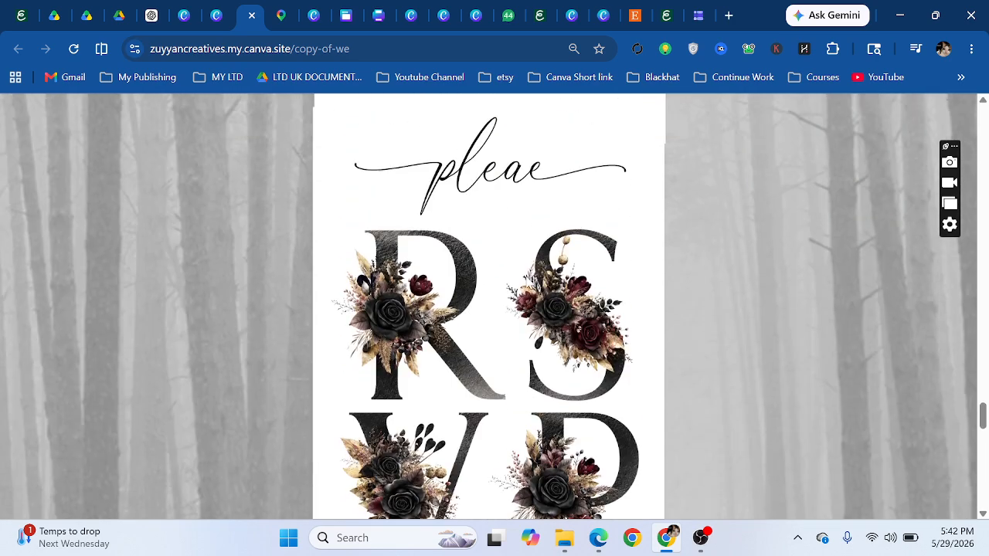
scroll(517, 262, "down", 10)
scroll(492, 195, "up", 3)
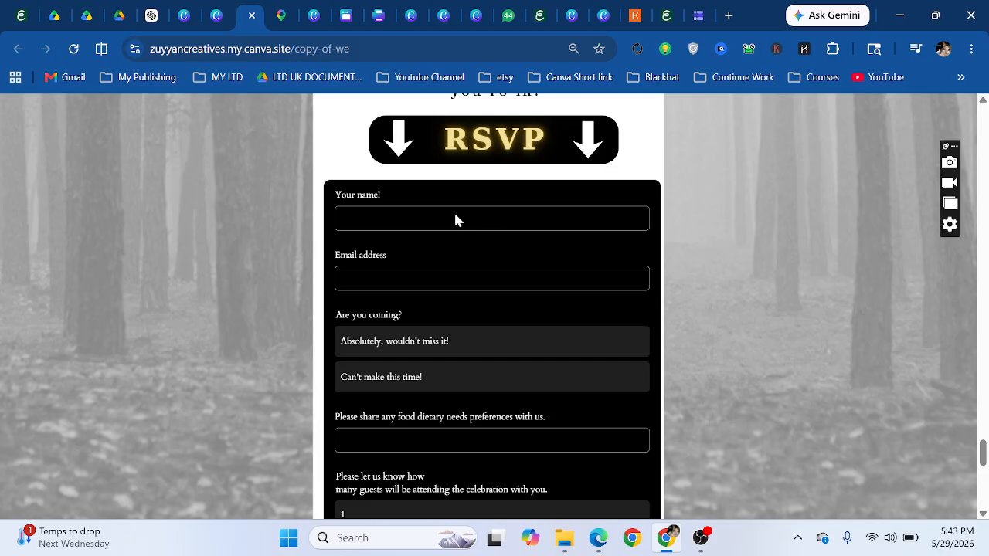
left_click(454, 219)
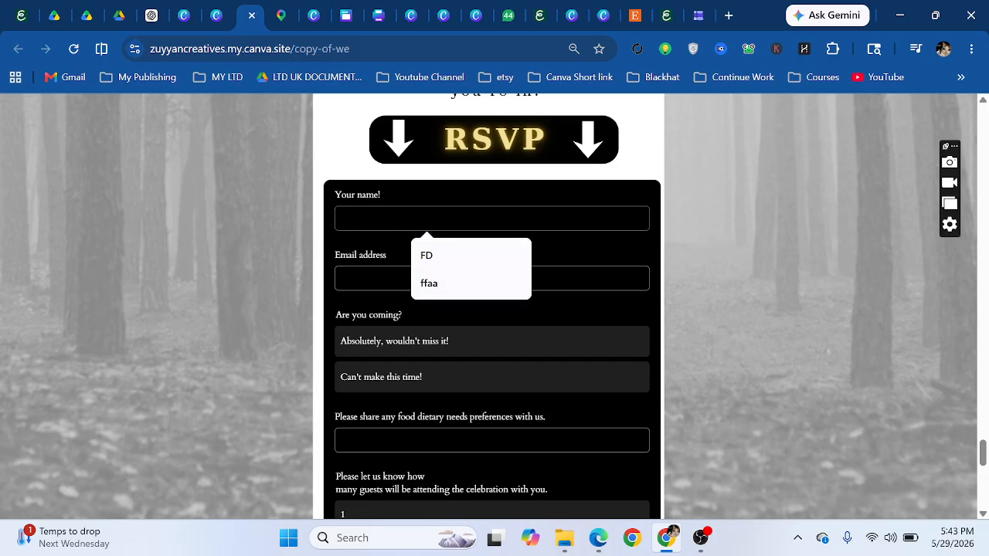
key("Tab")
scroll(371, 169, "down", 3)
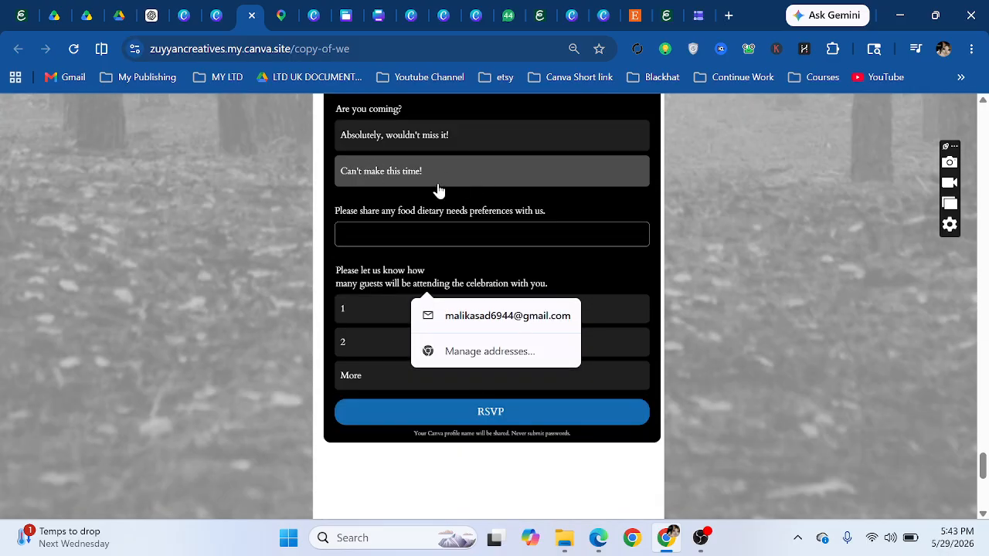
left_click(408, 236)
scroll(394, 309, "down", 3)
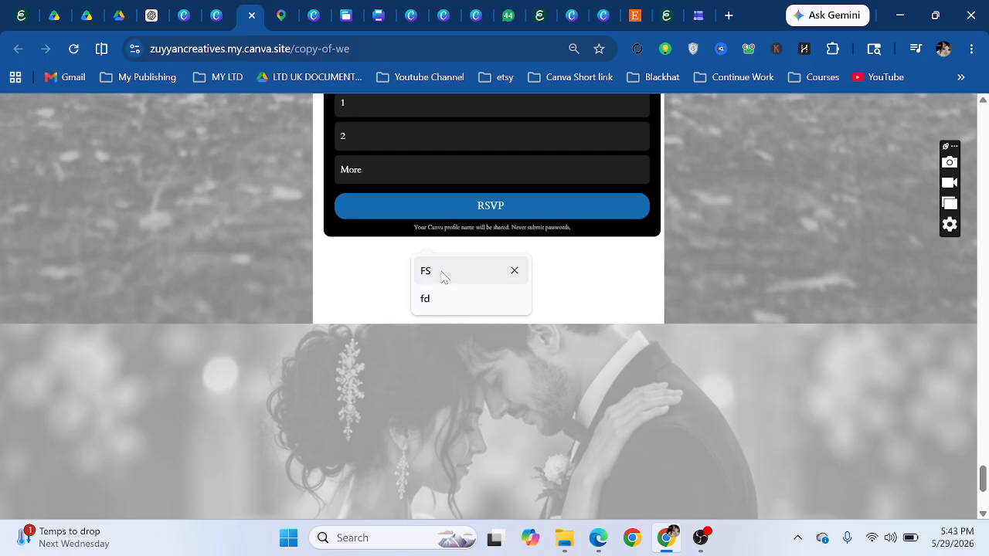
scroll(354, 313, "down", 3)
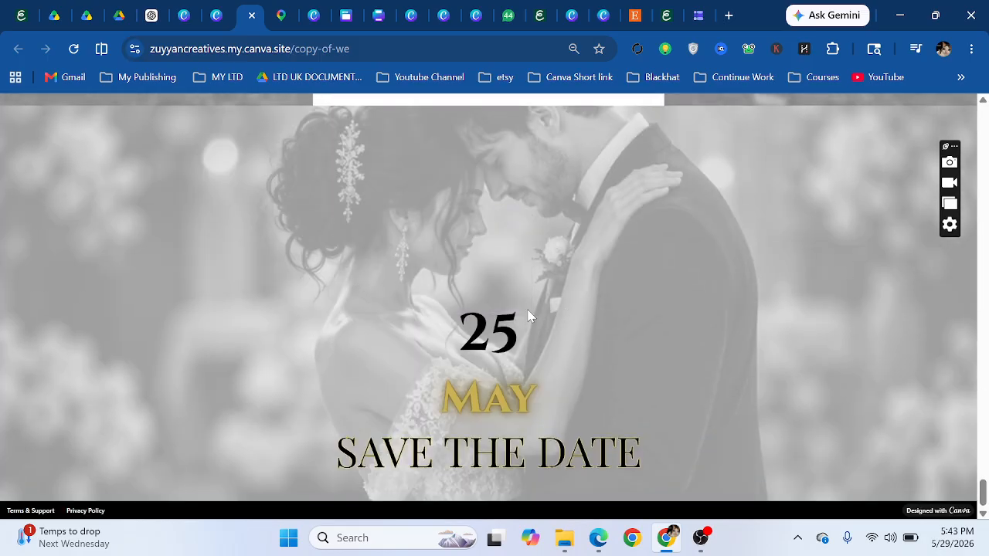
scroll(529, 315, "up", 10)
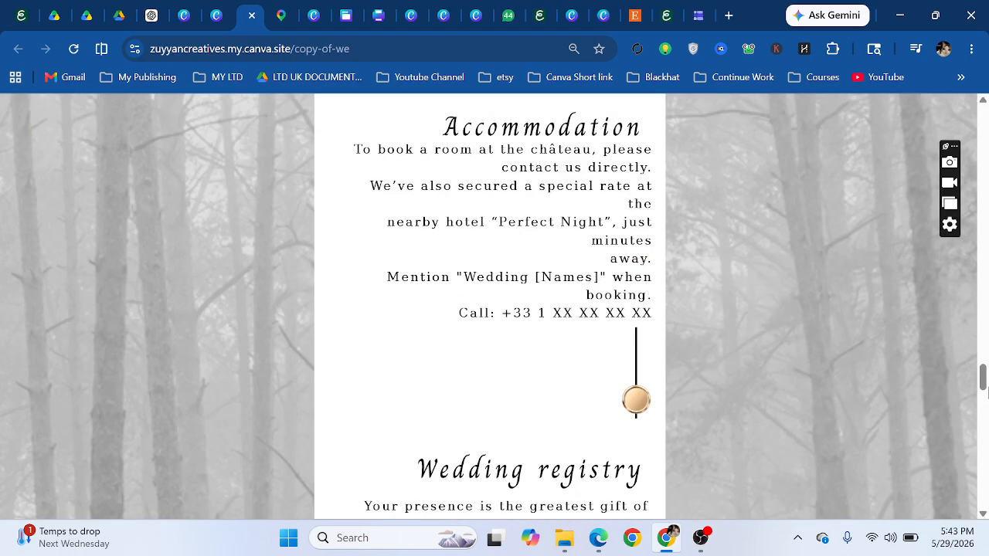
mouse_move(984, 382)
left_mouse_down()
mouse_move(983, 361)
mouse_move(984, 382)
left_mouse_up()
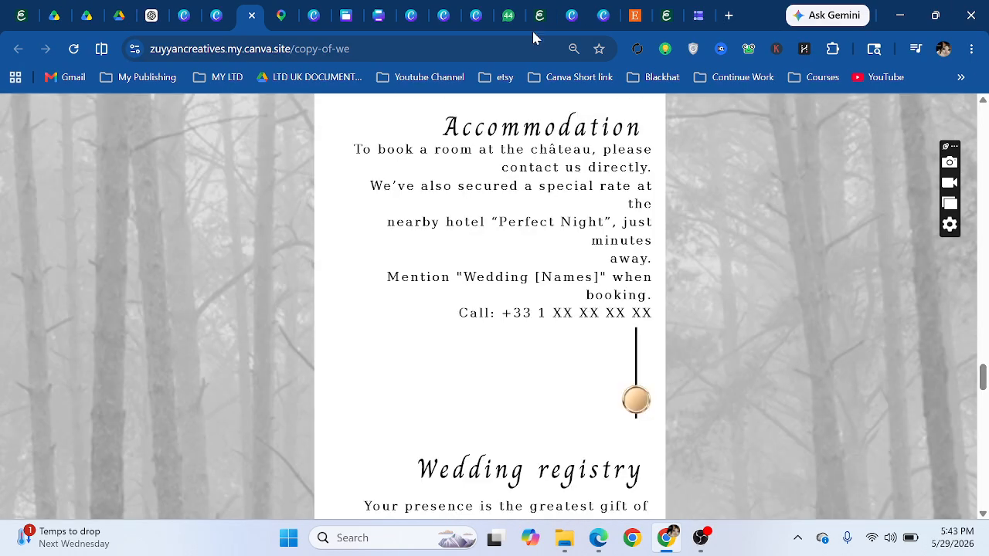
- Switch to the Copy of We design and dismiss the website-is-live notice
left_click(215, 14)
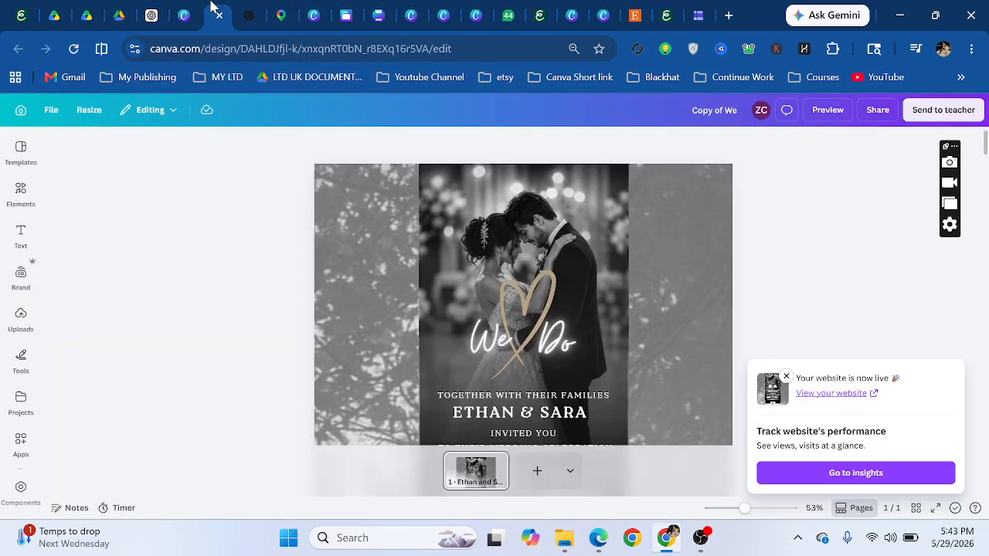
left_click(785, 377)
scroll(640, 324, "down", 3)
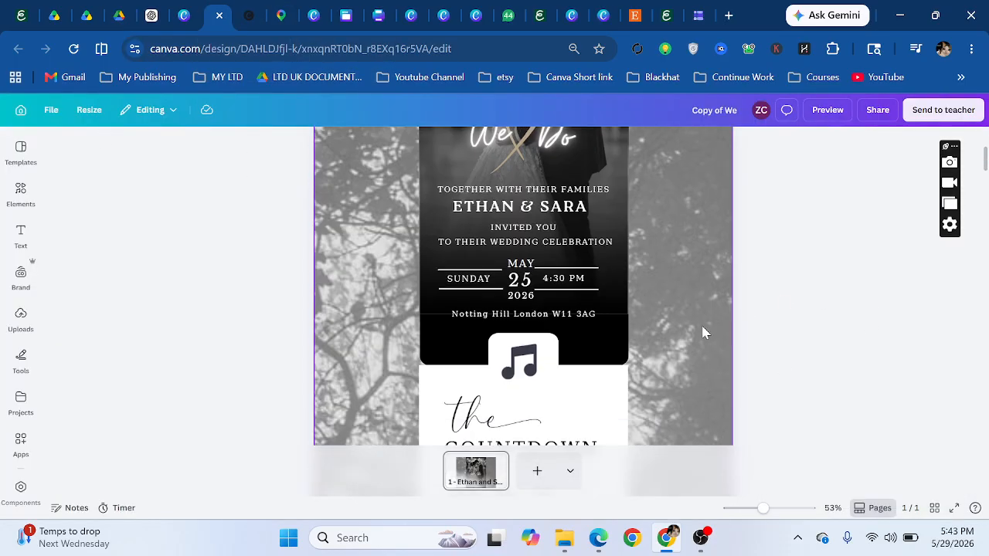
scroll(703, 332, "up", 3)
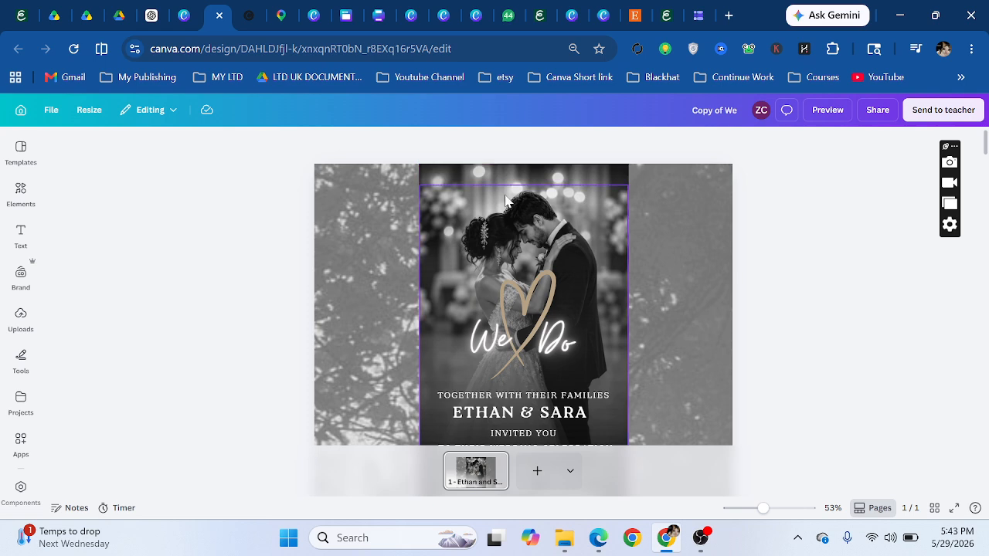
- Try moving the couple photo left twice, undoing each move to keep its place
left_click(503, 221)
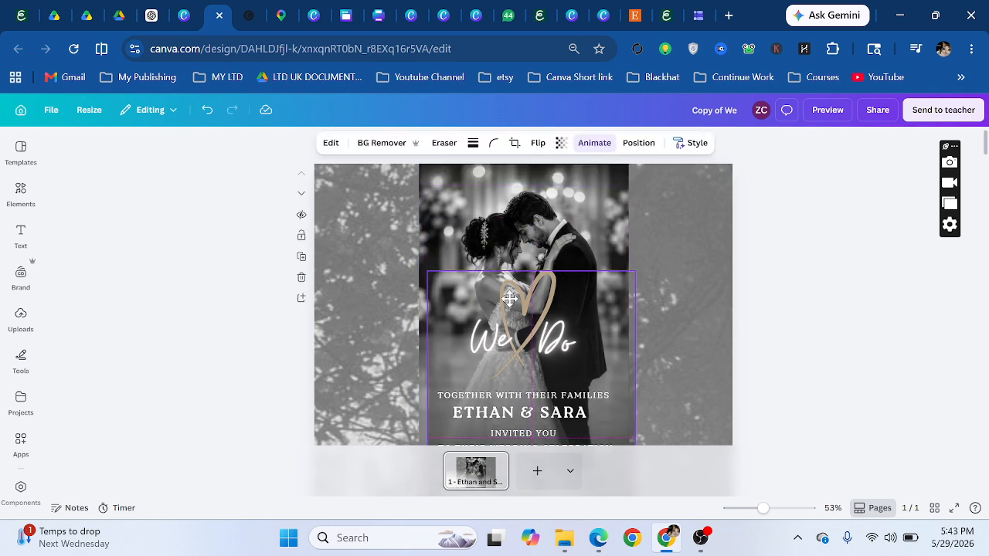
scroll(541, 262, "down", 3)
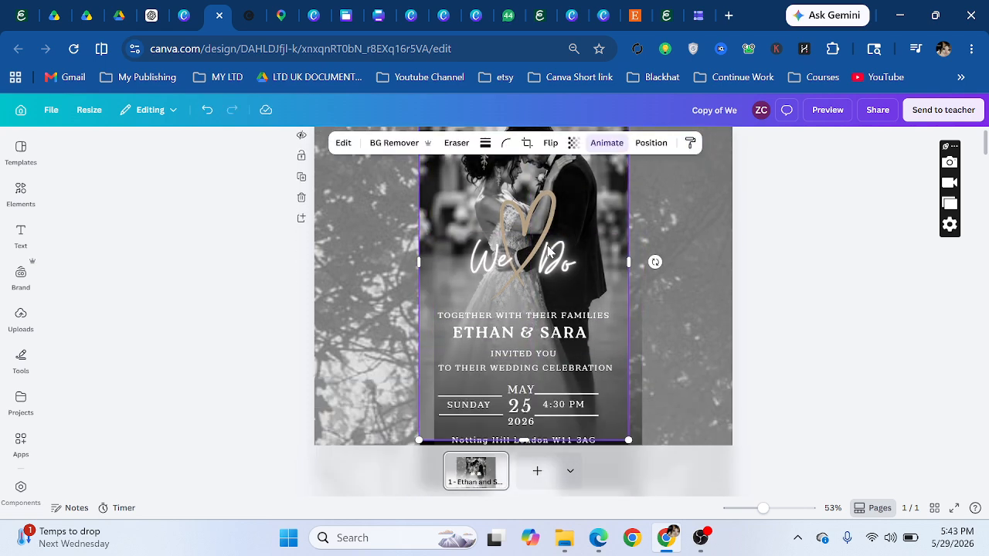
left_click_drag(519, 272, 451, 268)
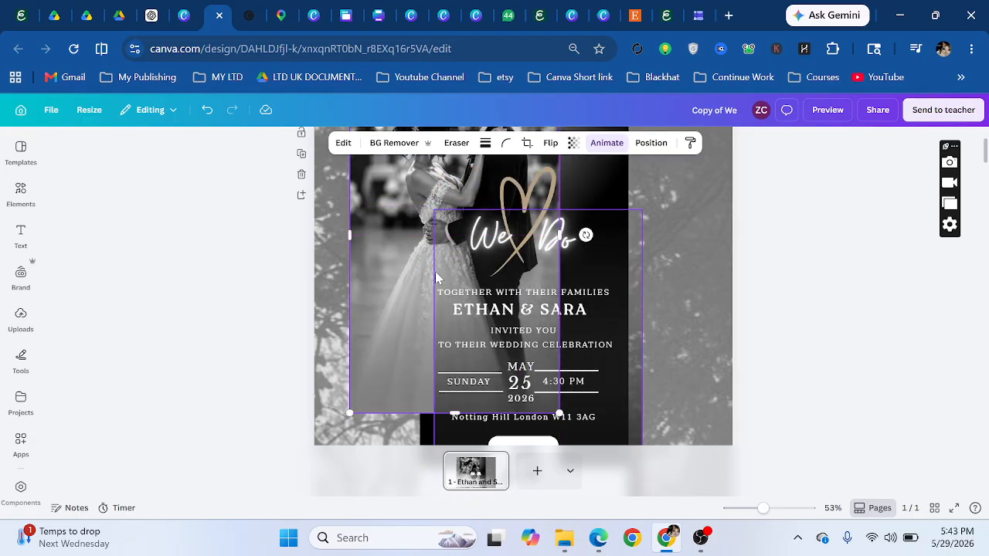
left_click(206, 112)
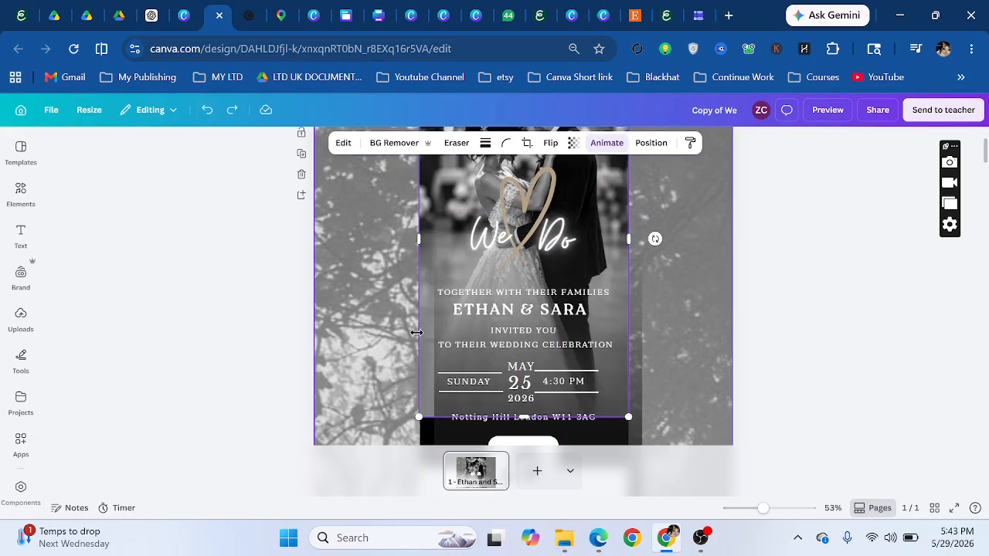
left_click_drag(427, 329, 345, 338)
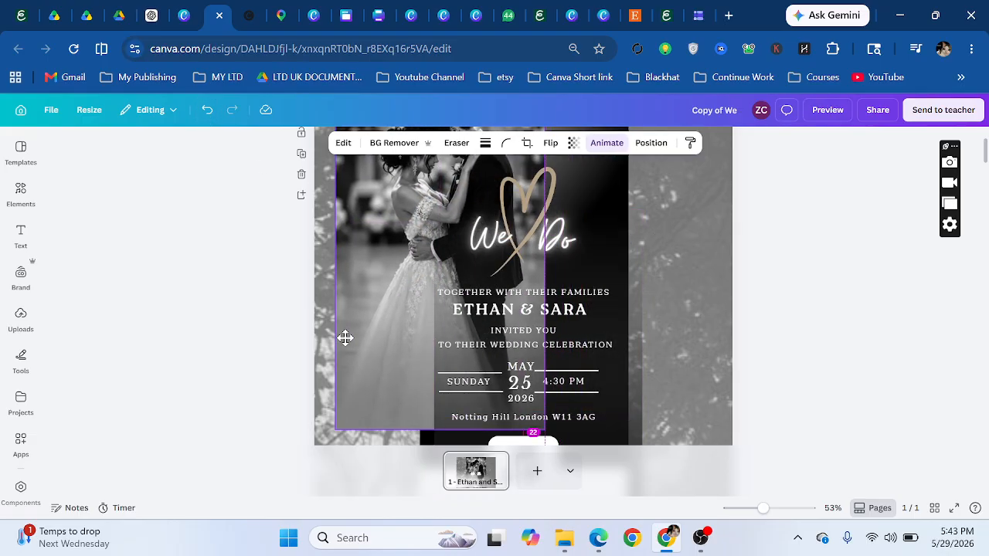
left_click(207, 112)
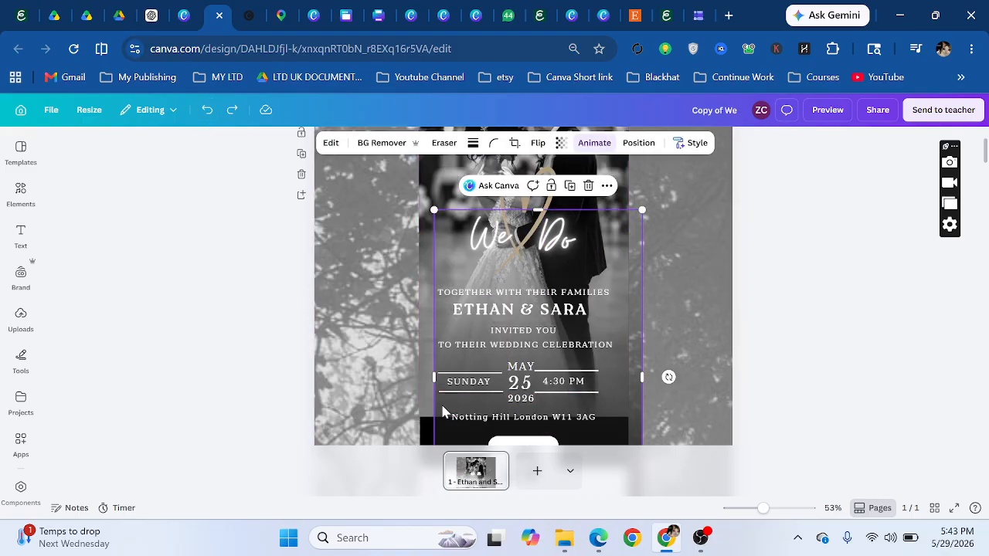
- After one more photo drag, show the font list for the TOGETHER WITH THEIR FAMILIES line
left_click_drag(439, 400, 435, 283)
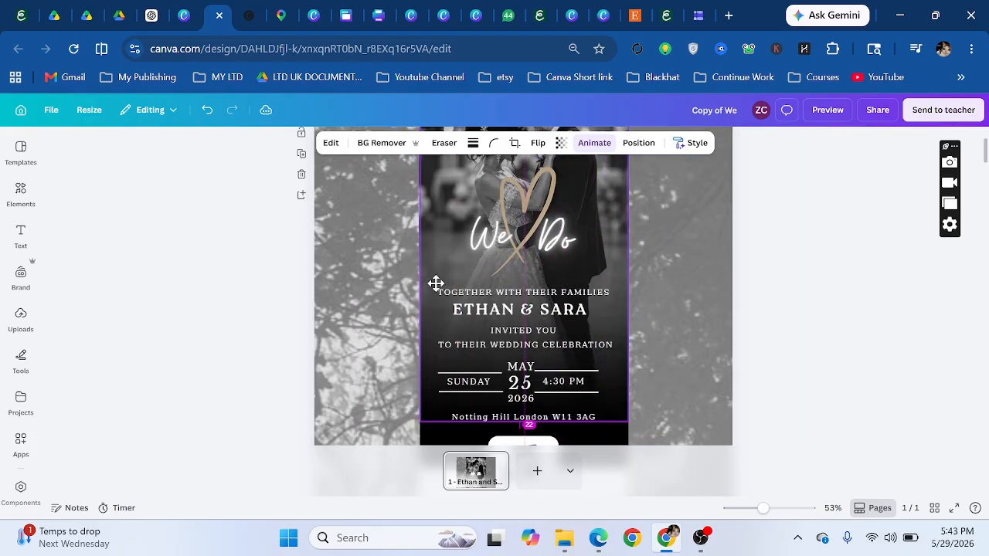
left_click(520, 298)
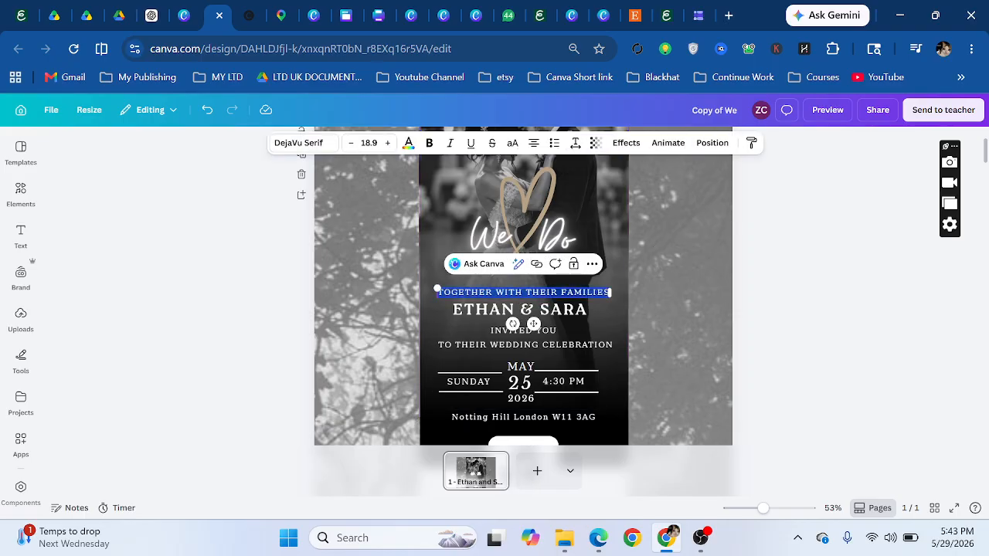
left_click(308, 148)
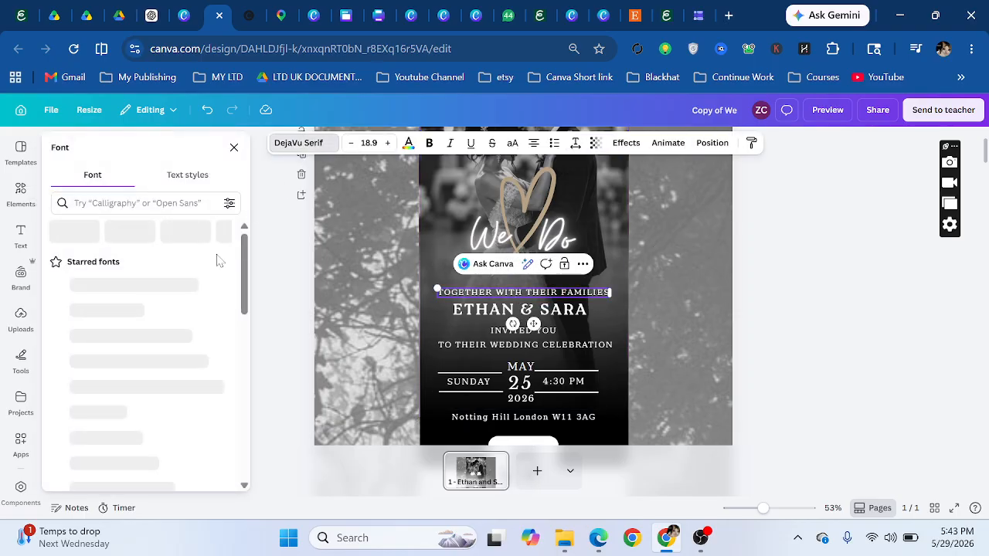
- Close the font list and set the Neon effect intensity on the 'We' script text to 46
left_click(523, 293)
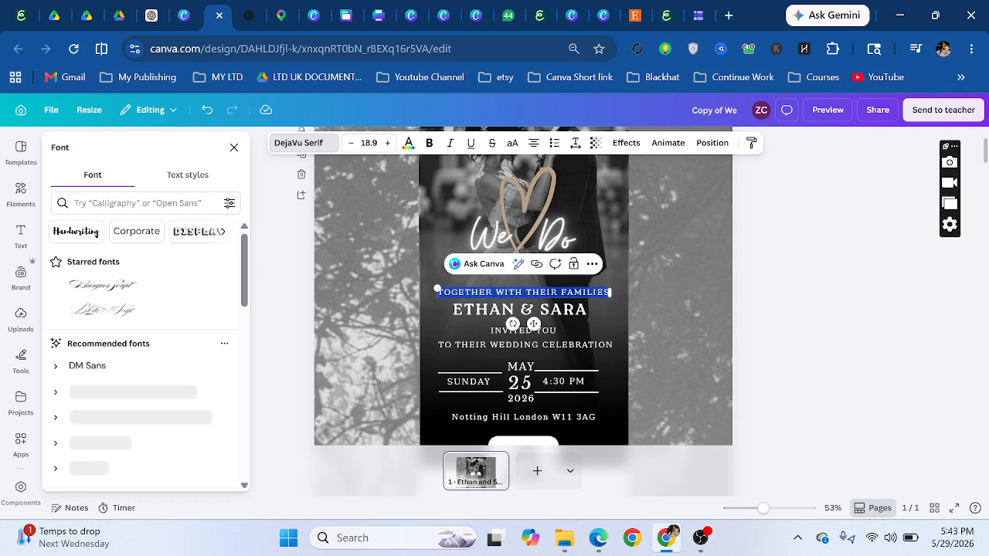
left_click(746, 301)
left_click(504, 244)
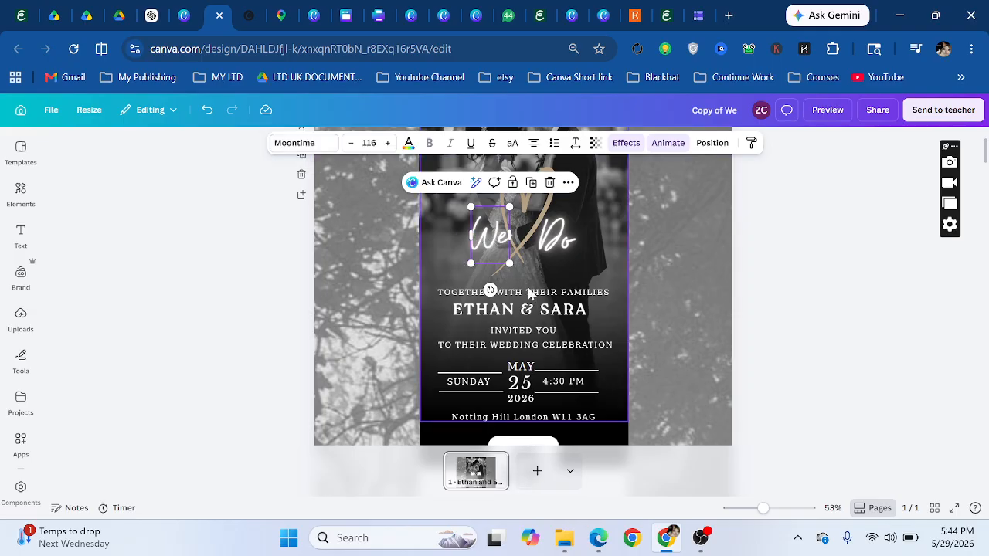
scroll(530, 290, "up", 2)
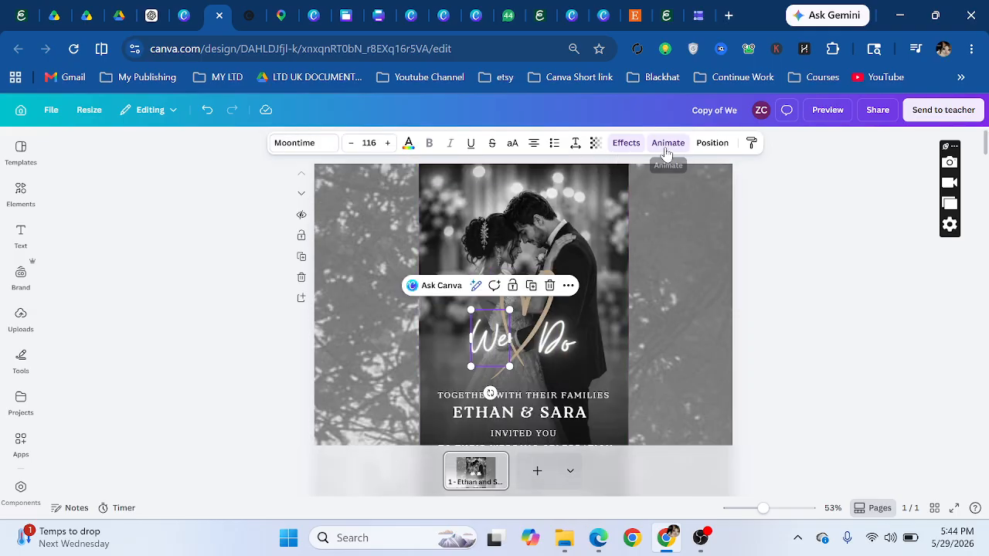
left_click(626, 143)
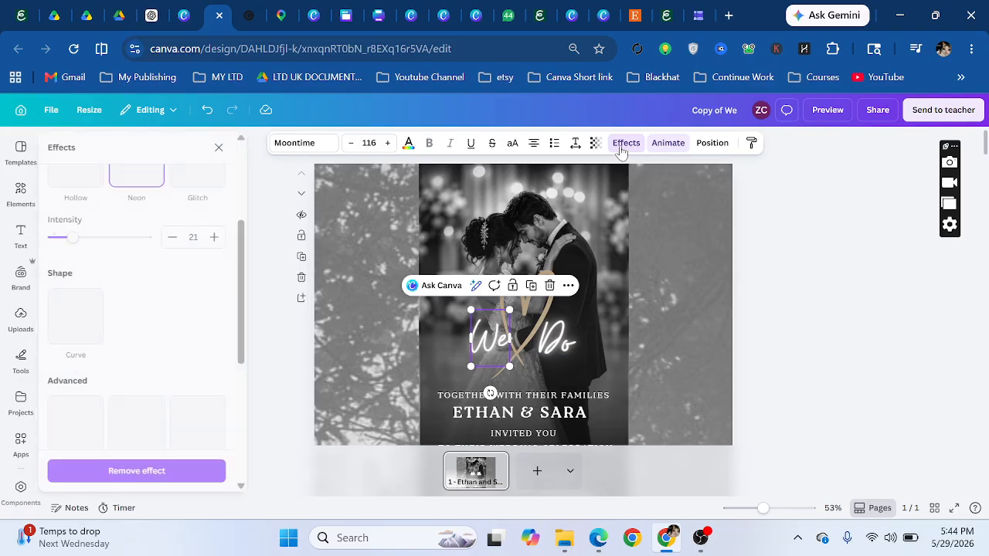
scroll(193, 313, "up", 3)
scroll(181, 321, "down", 3)
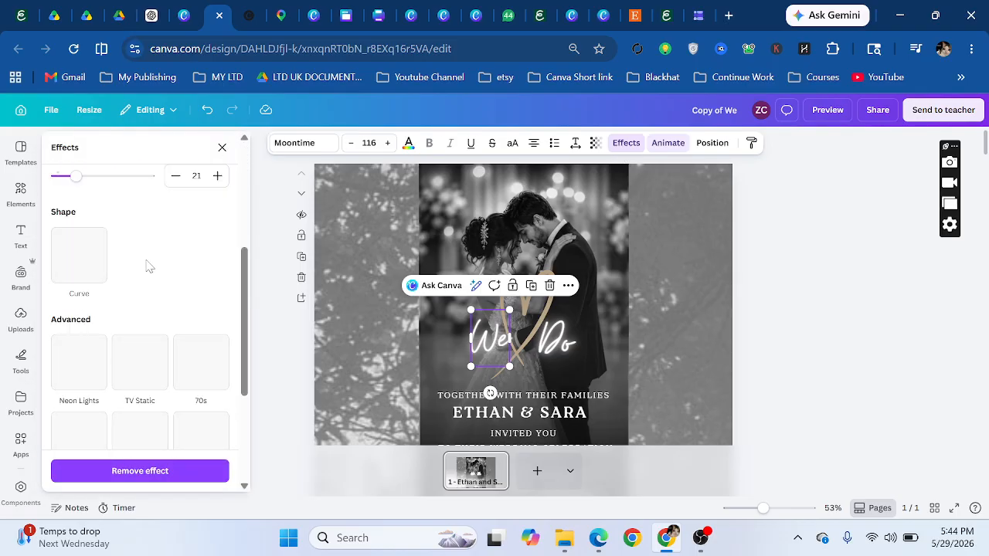
scroll(158, 298, "up", 3)
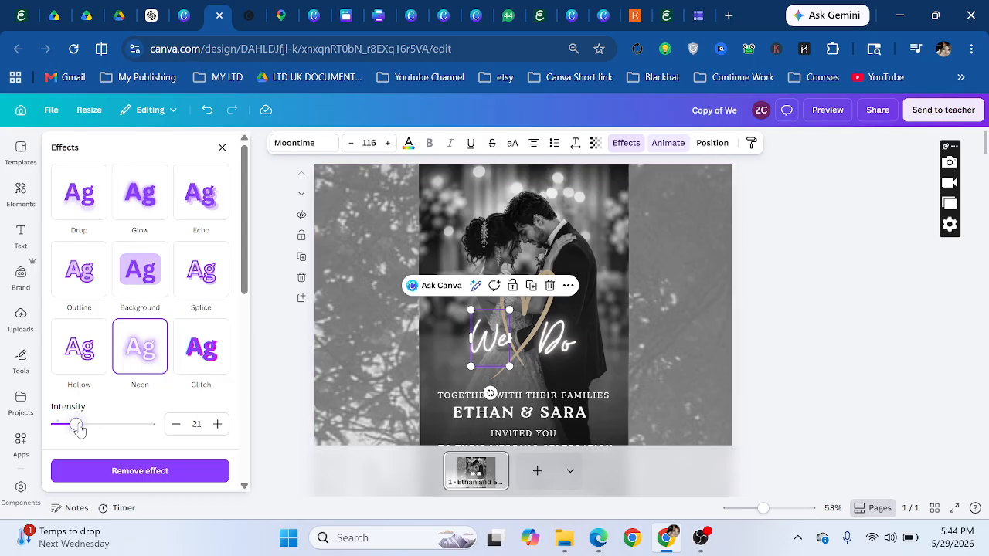
left_click_drag(77, 425, 139, 425)
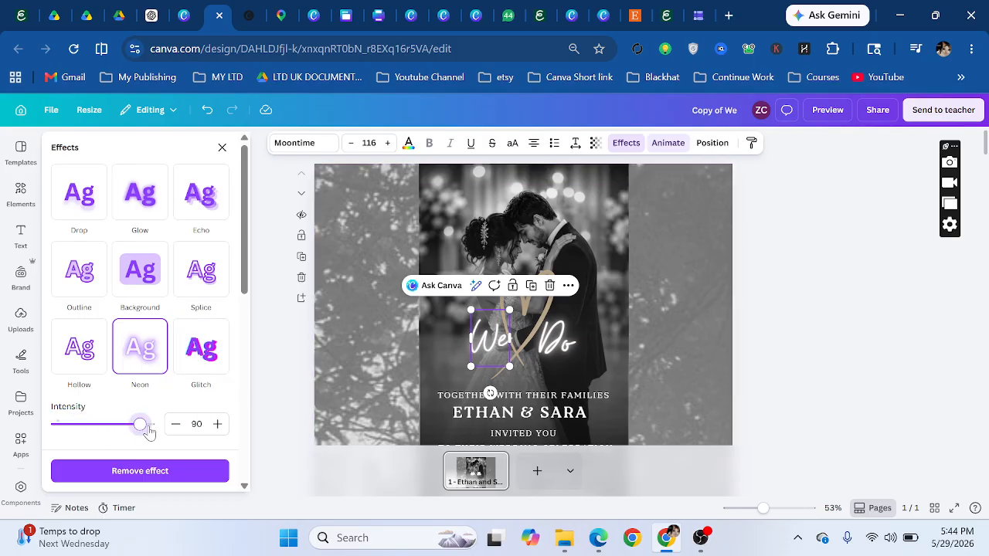
left_click(99, 424)
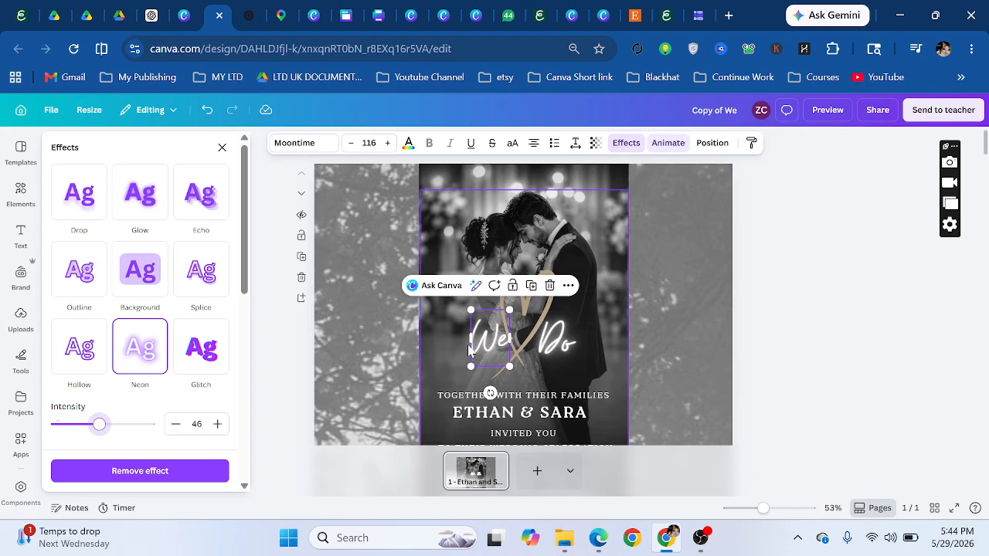
left_click(537, 317)
- Give the heart graphic a Flicker animation
left_click(531, 277)
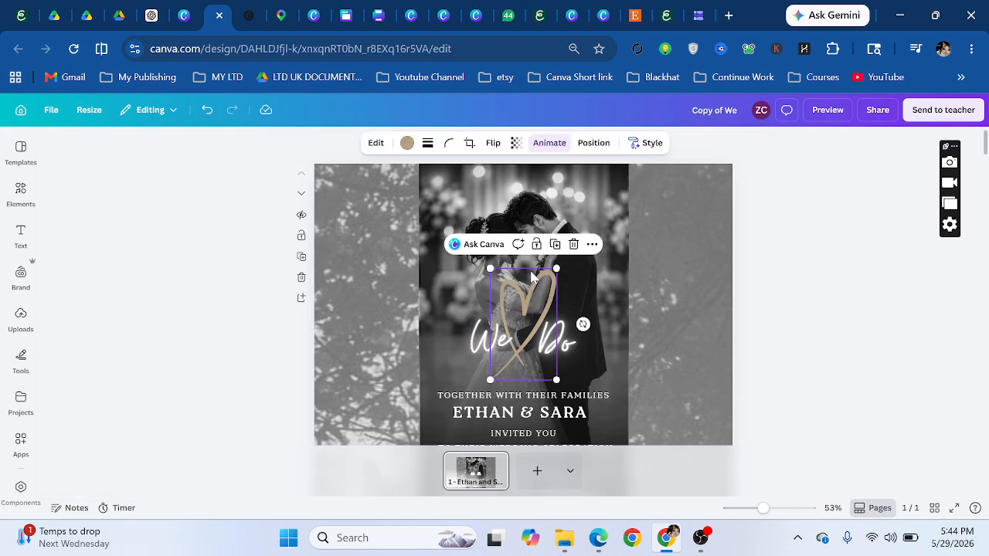
left_click(549, 142)
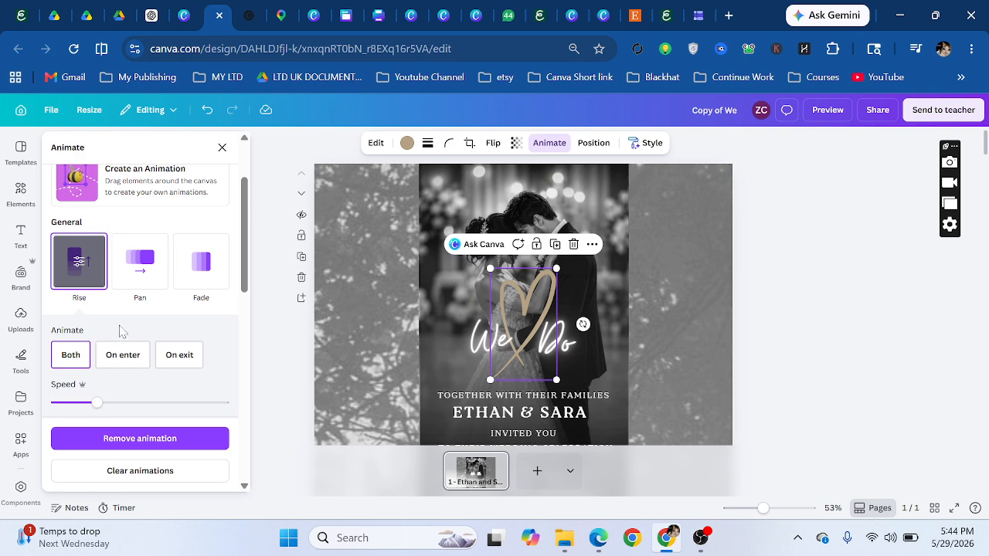
scroll(121, 330, "down", 10)
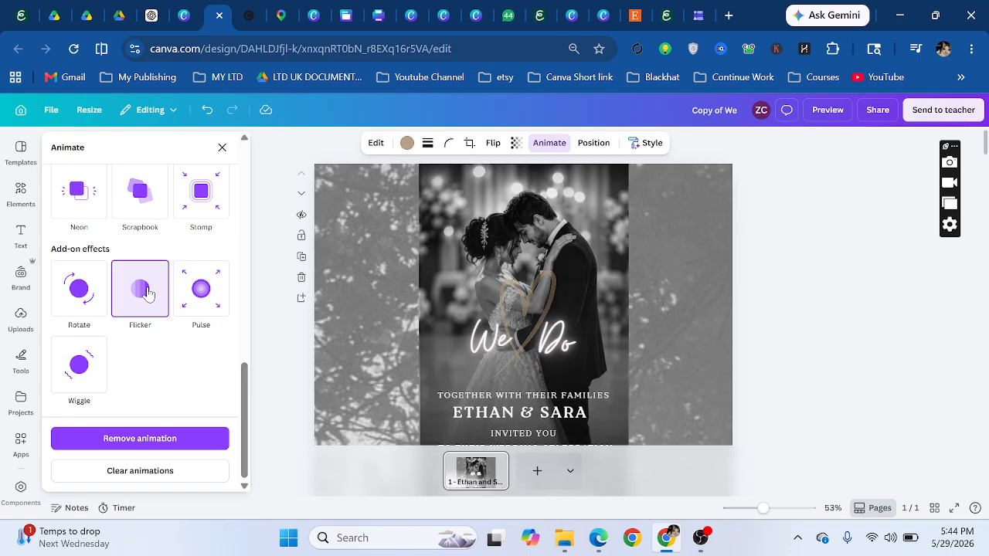
left_click(524, 300)
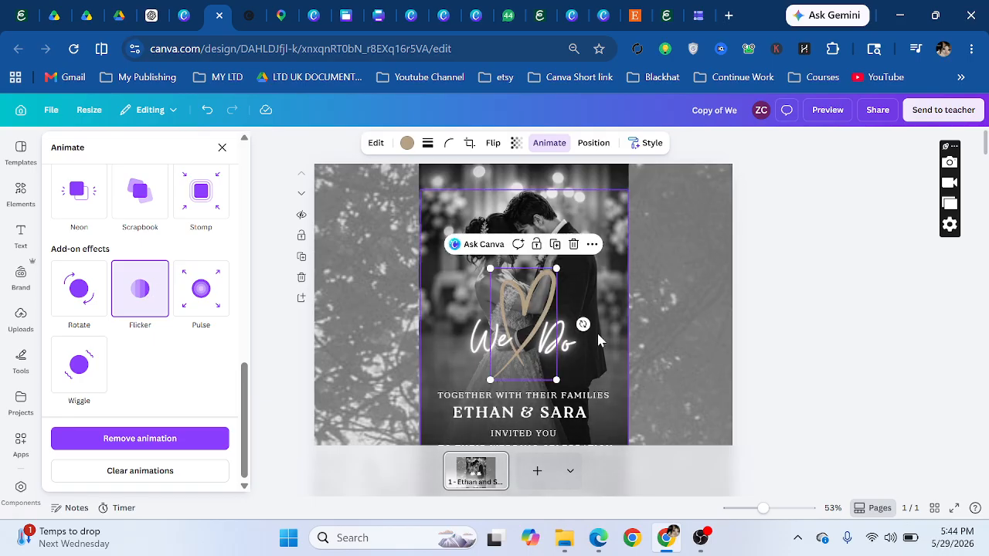
- Select the thin line left of SUNDAY and bring up the Elements library
scroll(596, 330, "down", 2)
scroll(535, 334, "down", 6)
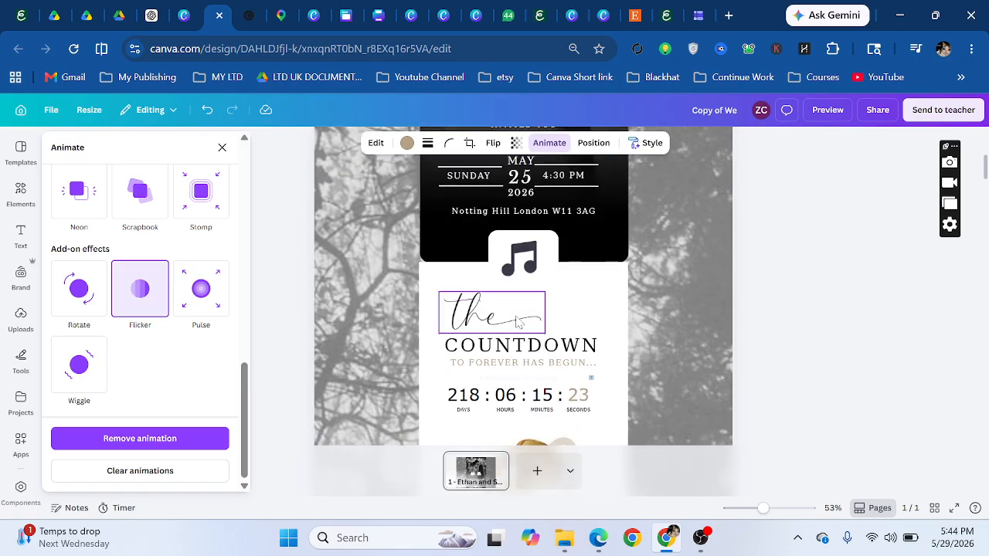
scroll(495, 294, "up", 4)
left_click(475, 270)
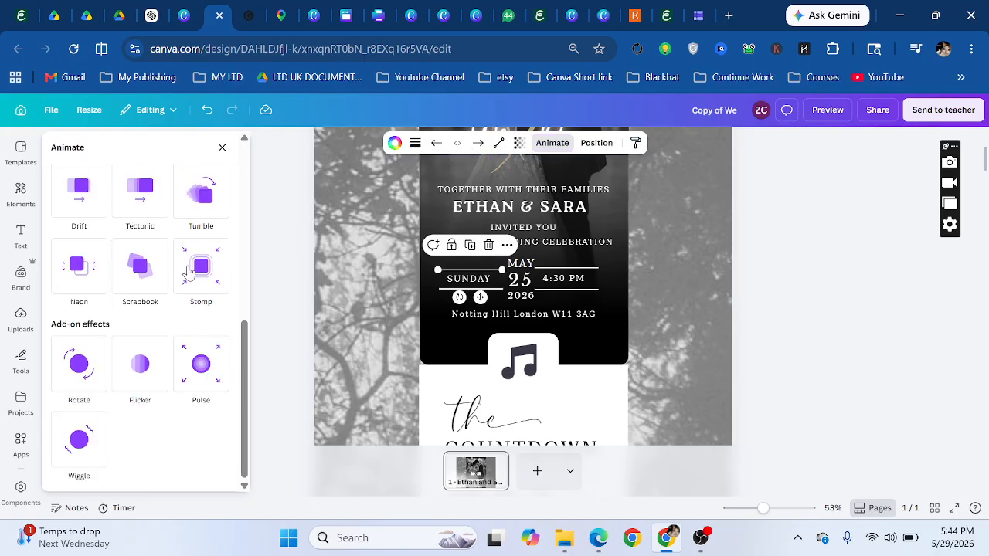
left_click(22, 195)
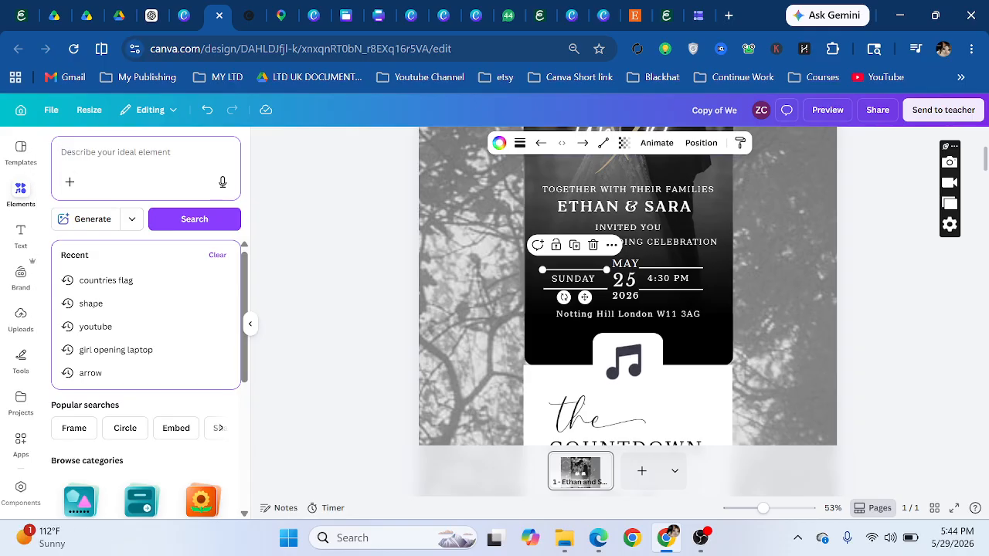
- Search elements for 'line', add a plain line shape, and select the line above SUNDAY
type("line")
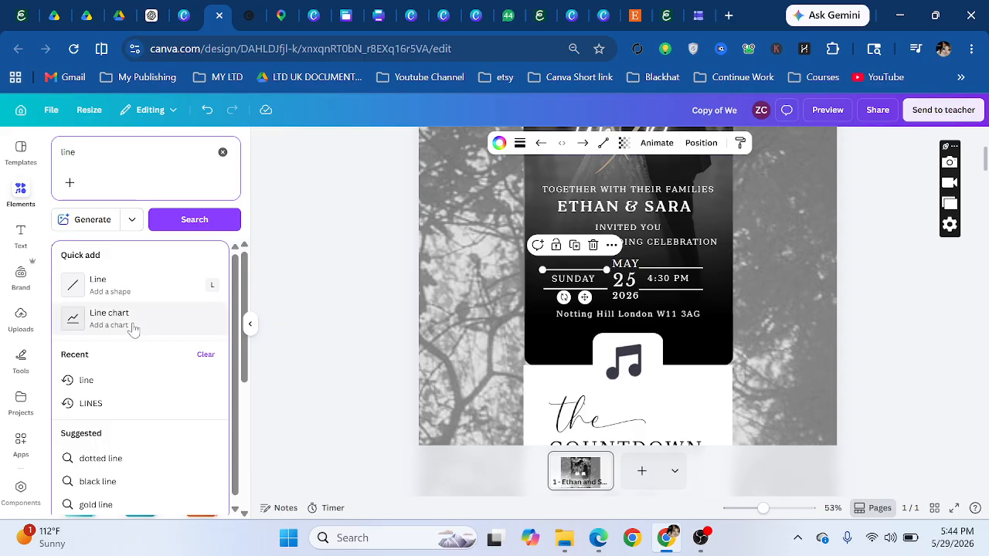
left_click(130, 290)
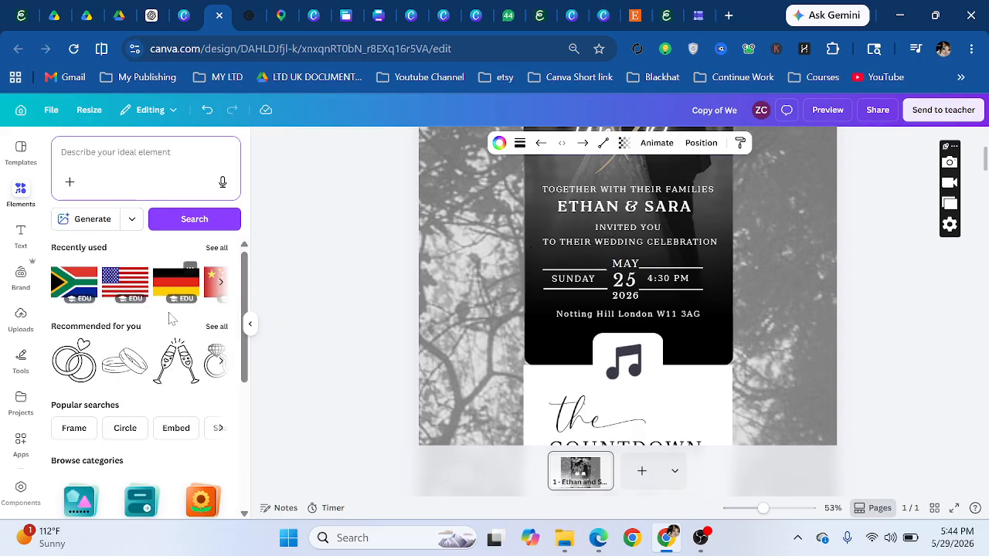
scroll(544, 357, "down", 3)
scroll(569, 316, "up", 3)
left_click(576, 274)
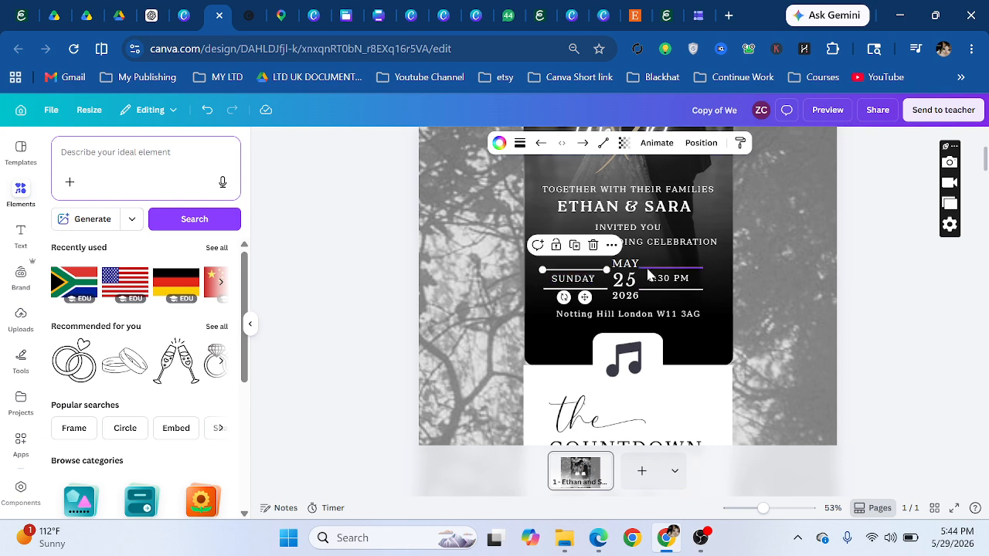
- Select the music-note element so its invitarium.io link shows above the countdown
left_click(631, 366)
scroll(609, 323, "down", 5)
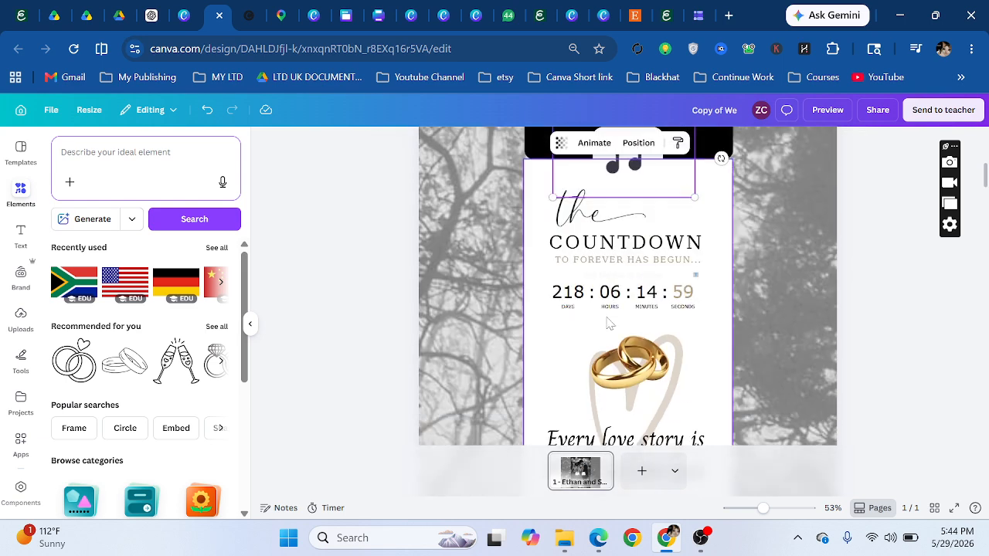
scroll(609, 323, "up", 3)
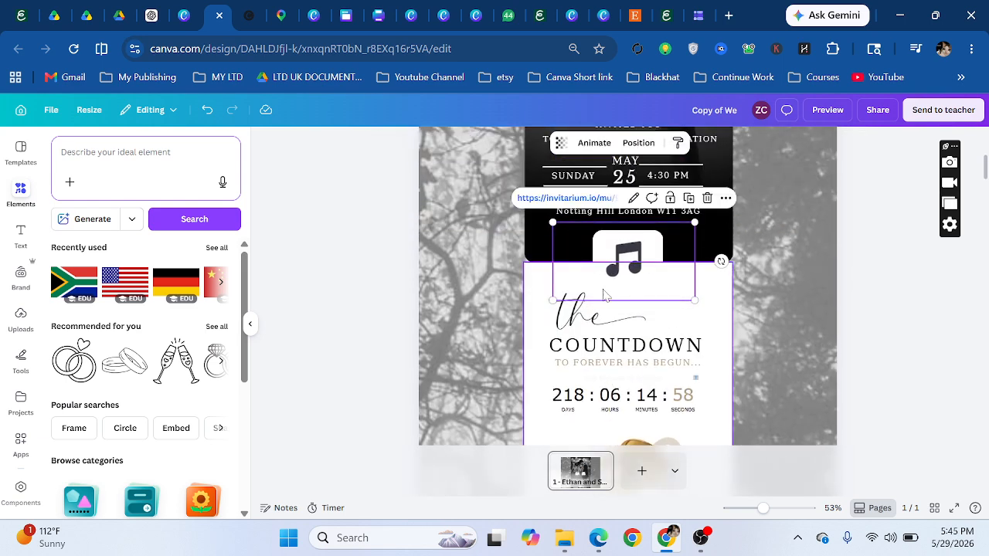
- Open the music element's invitarium.io link, trim it to the bare domain, and return to Canva
left_click(578, 200)
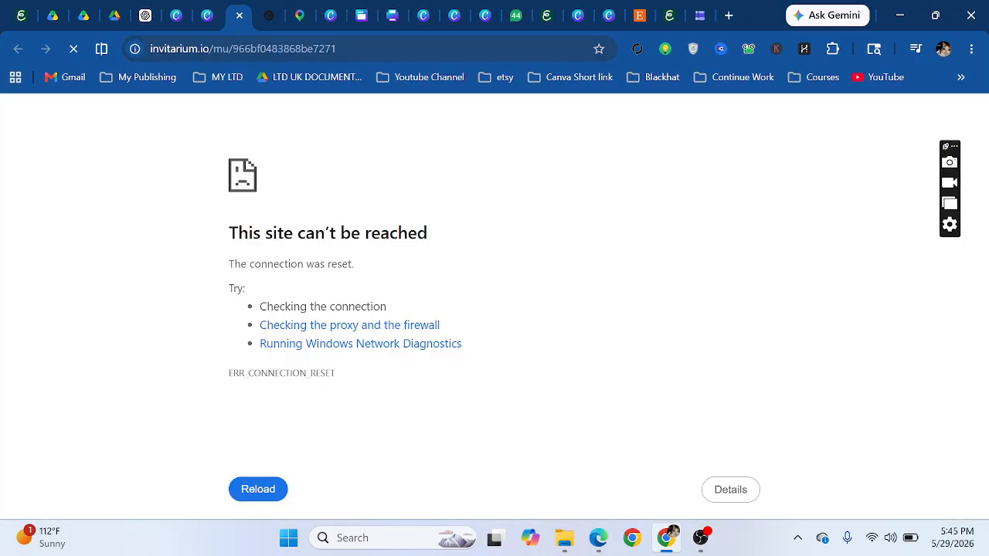
double_click(309, 49)
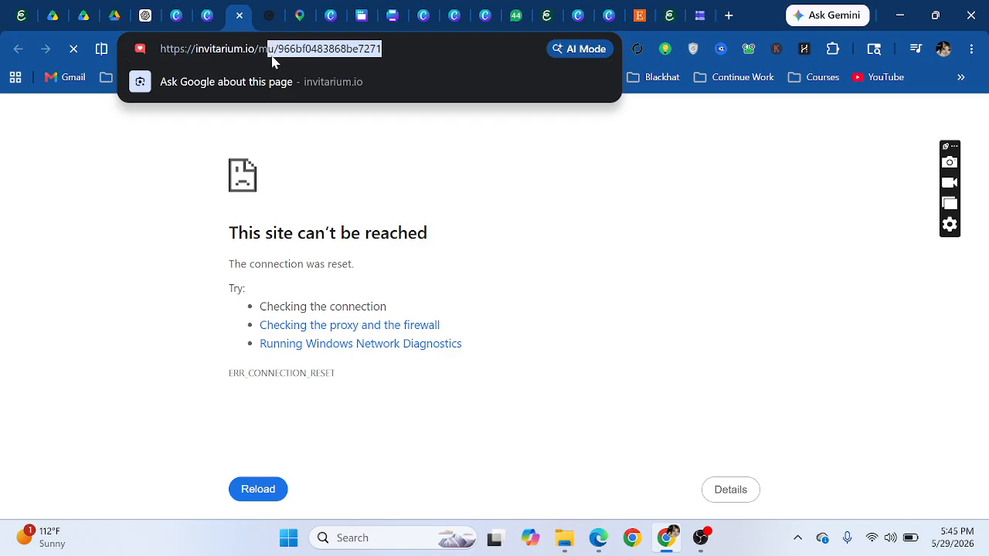
key("BackSpace")
key("BackSpace")
key("BackSpace")
key("Return")
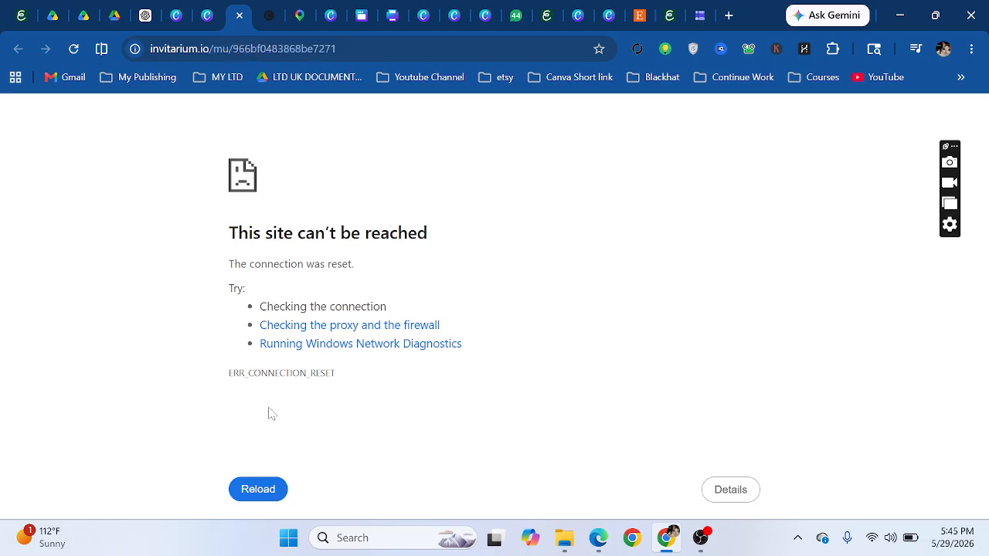
left_click(214, 9)
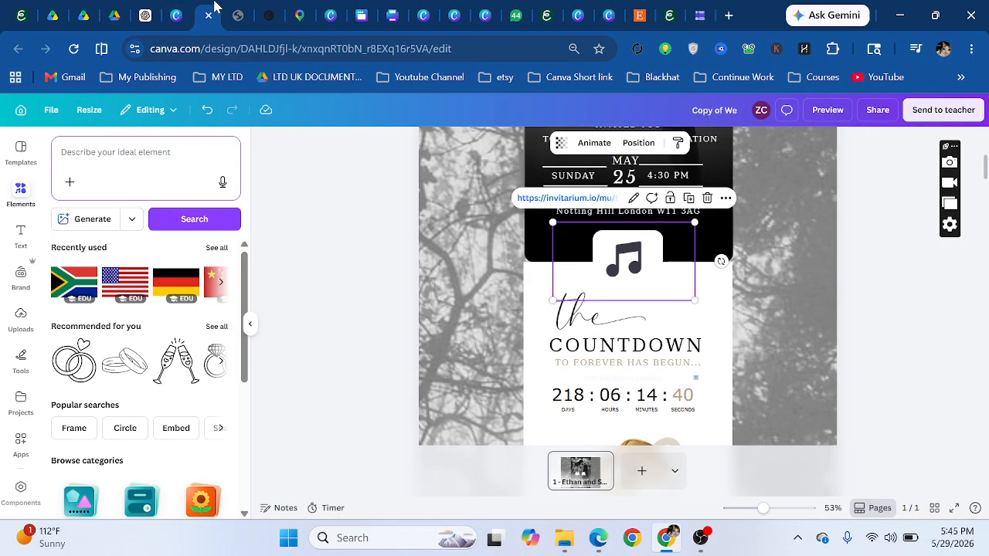
- Check the music element's stored link address without changing it, then revisit the error page
left_click(634, 199)
left_click(629, 248)
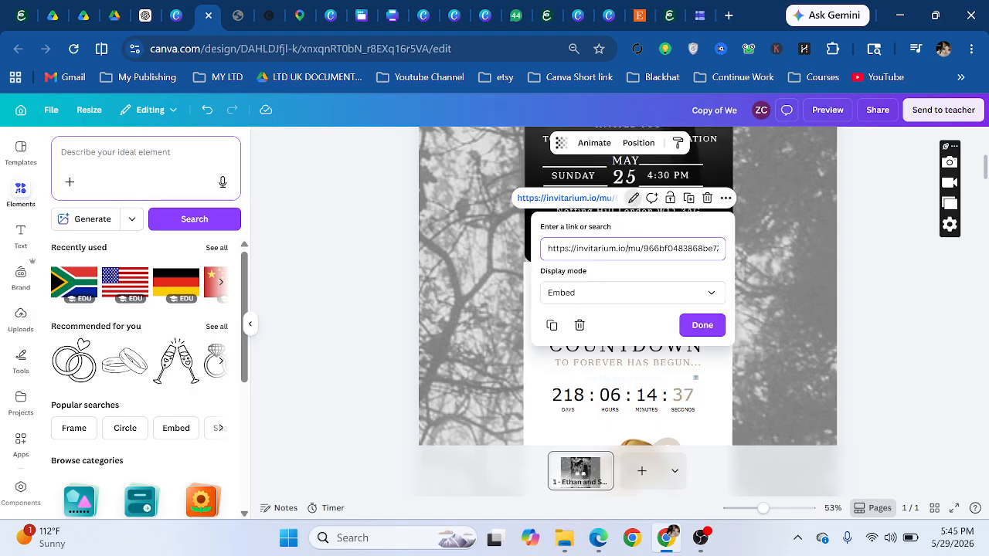
key("Escape")
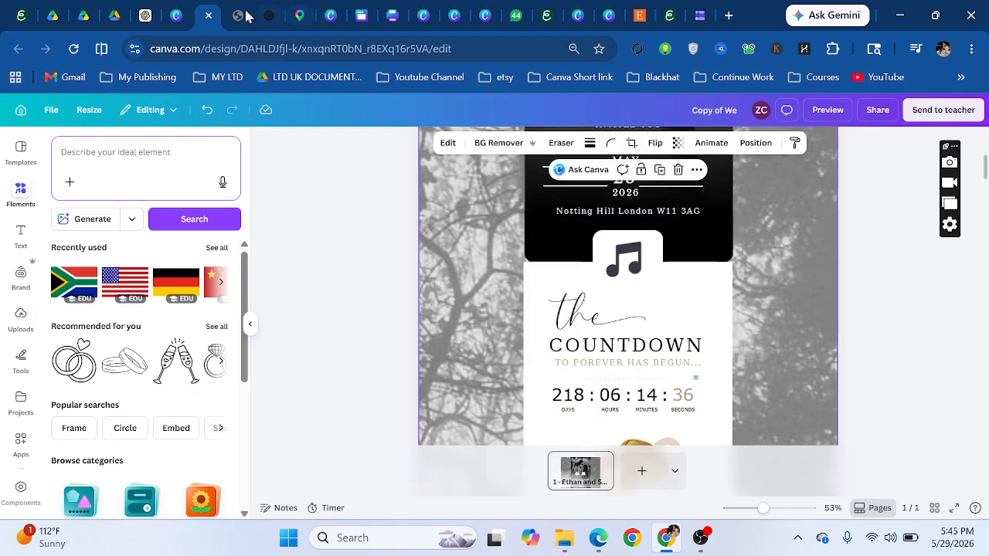
left_click(240, 11)
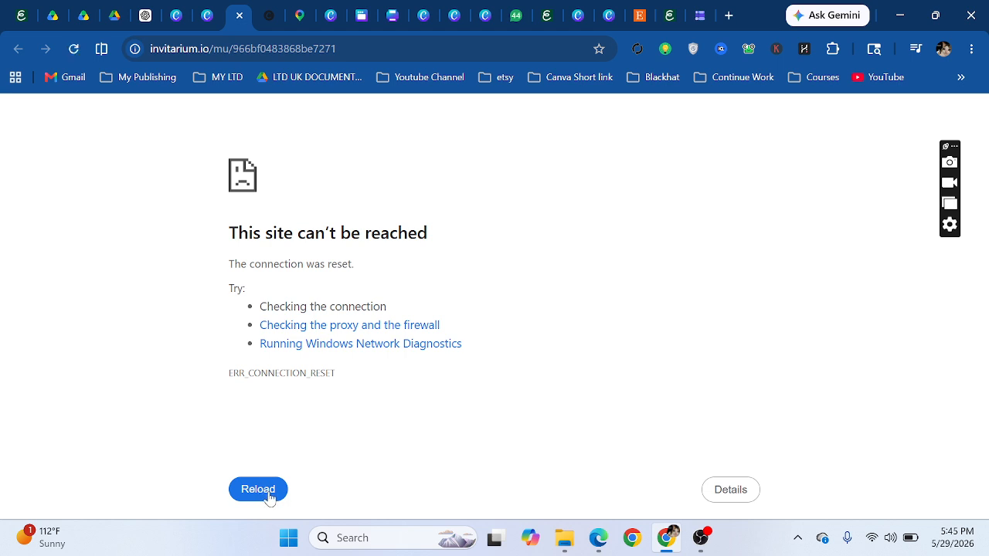
- Reload just the invitarium.io domain, which still errors, then reopen the link and return to Canva
left_click(410, 51)
left_click_drag(410, 51, 268, 49)
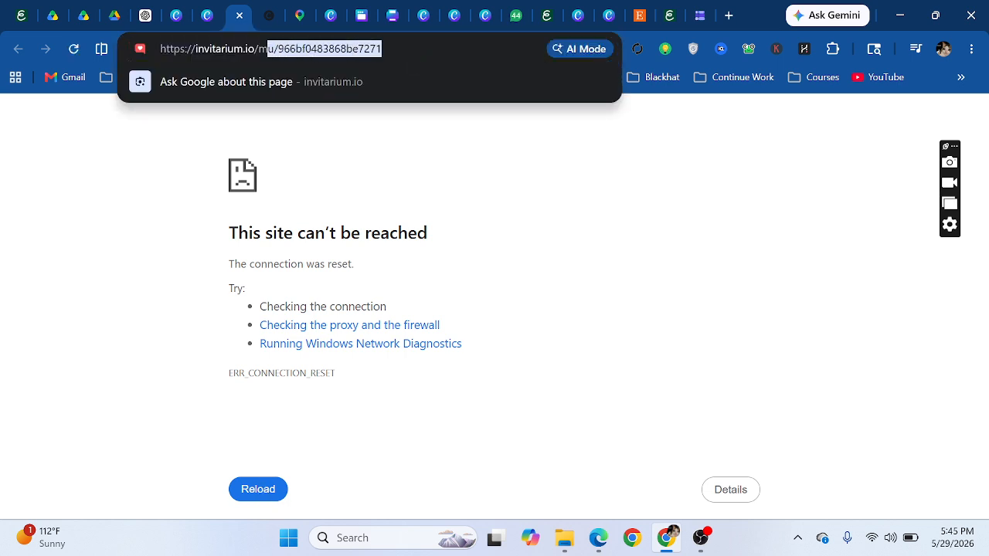
key("BackSpace")
key("BackSpace")
key("Return")
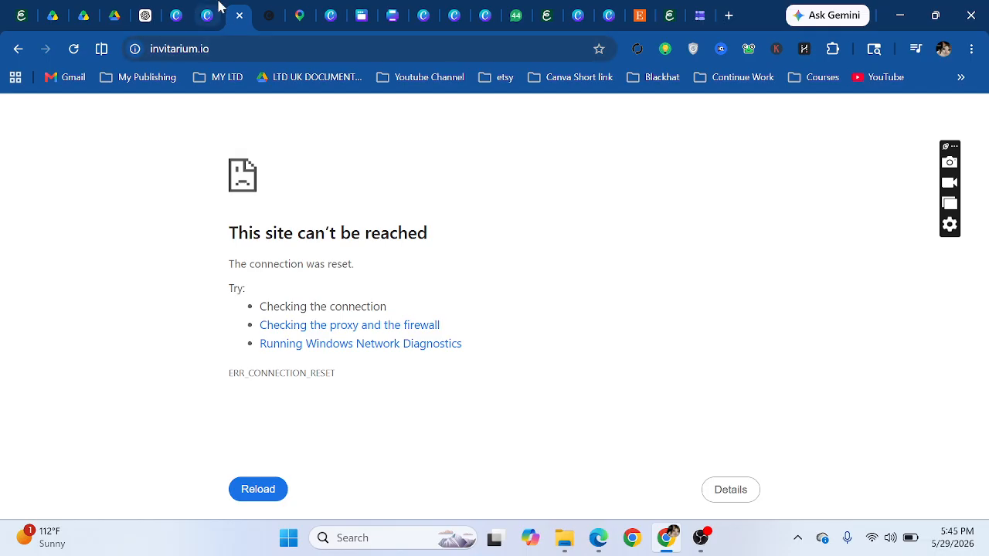
left_click(219, 7)
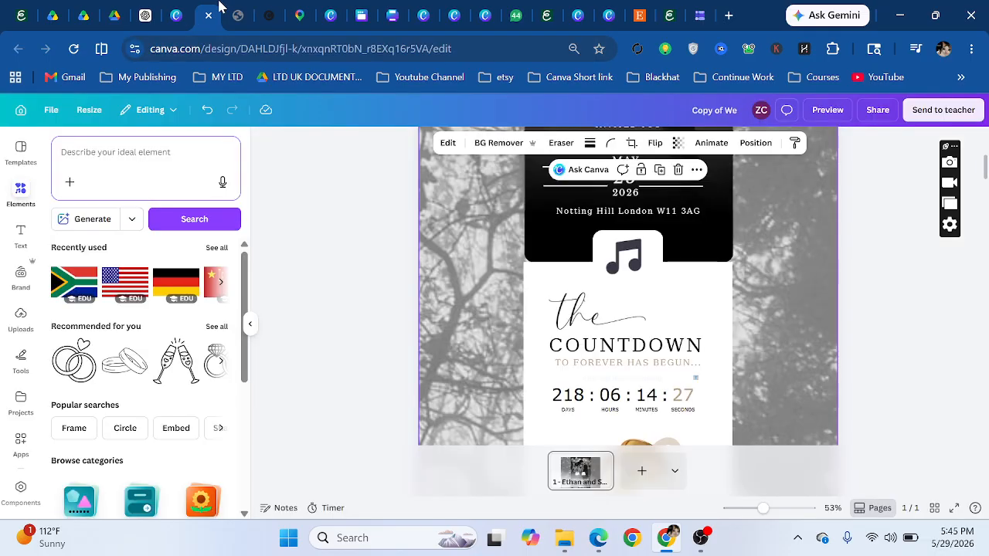
left_click(624, 244)
left_click(581, 196)
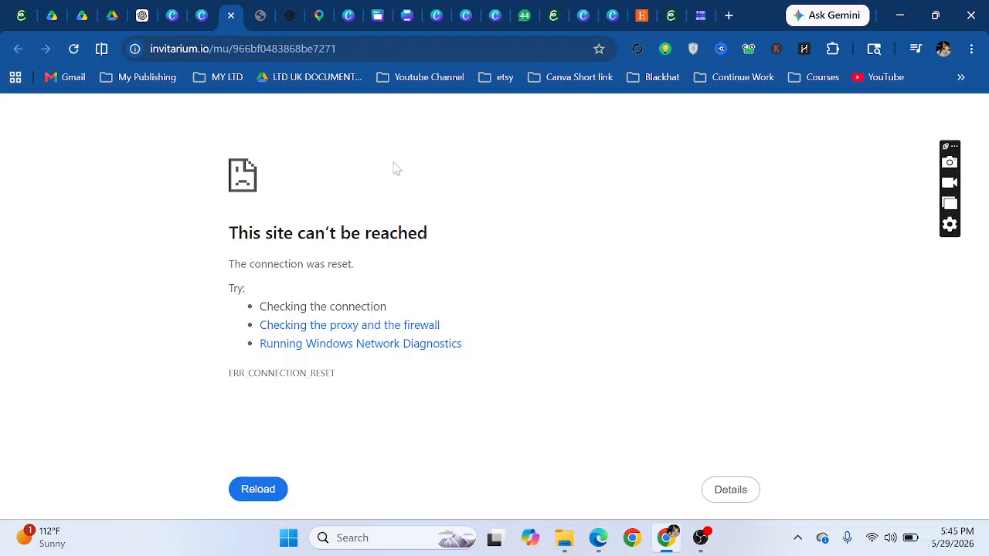
key("ctrl+shift+Tab")
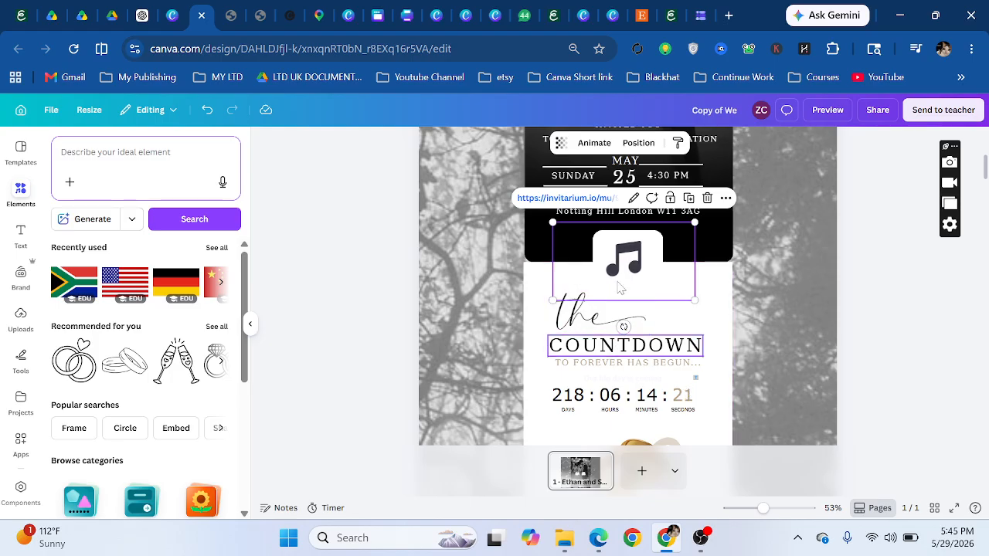
left_click(605, 370)
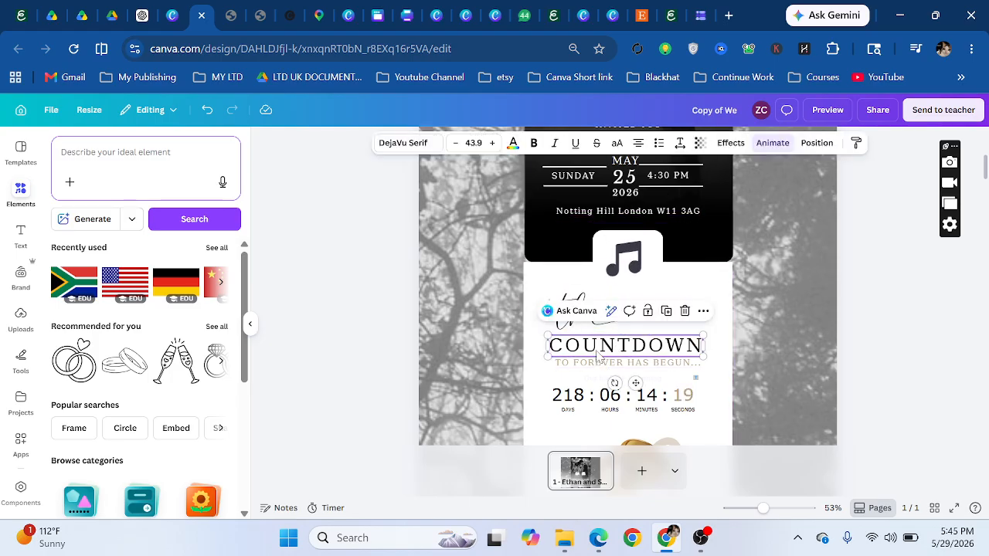
scroll(595, 267, "down", 3)
scroll(595, 267, "up", 3)
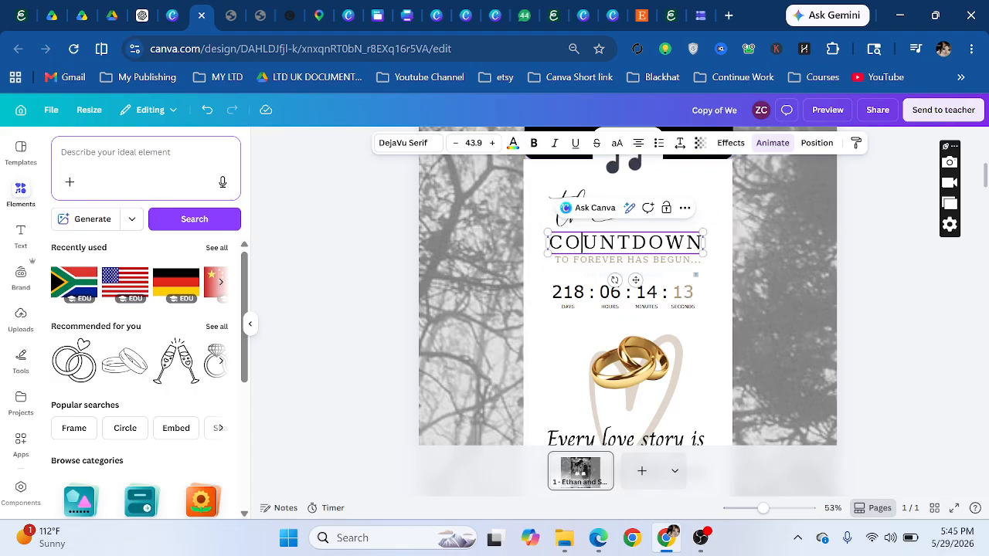
left_click(597, 214)
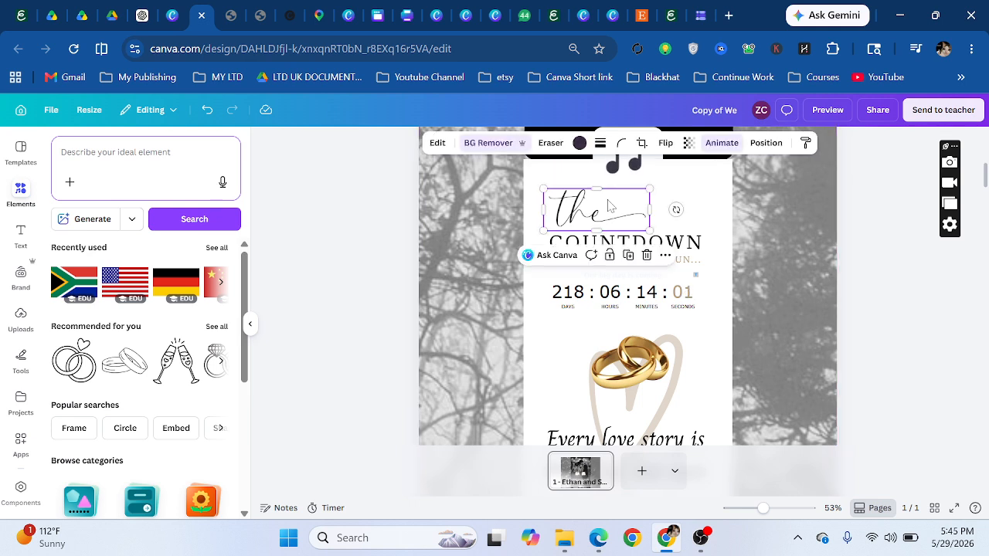
left_click(687, 255)
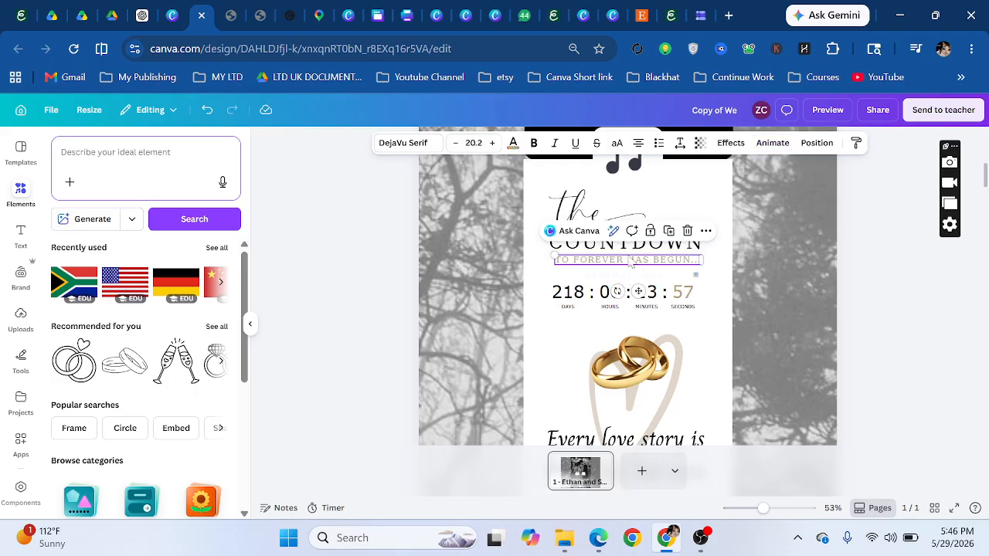
left_click(587, 300)
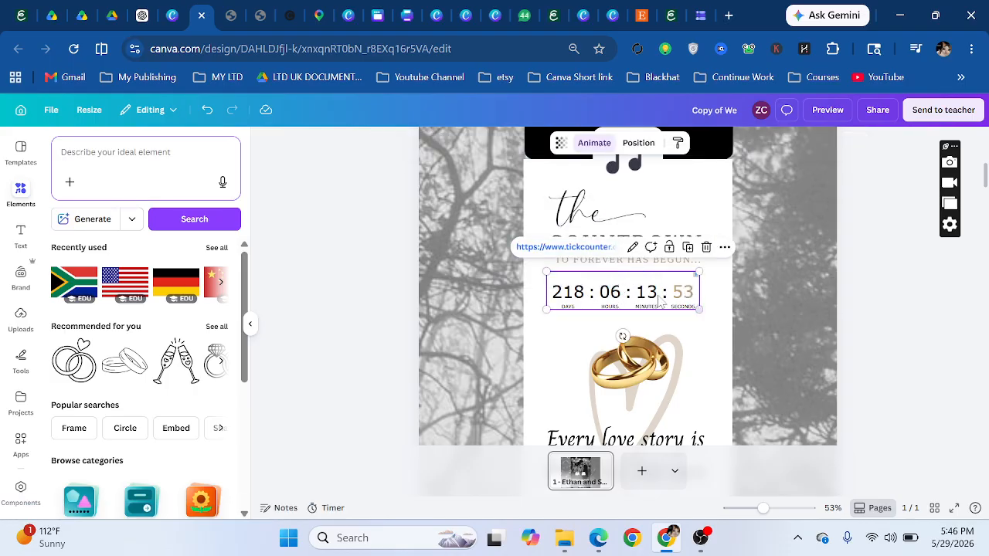
- Open the timer's TickCounter page and make an editable copy of the countdown
left_click(588, 248)
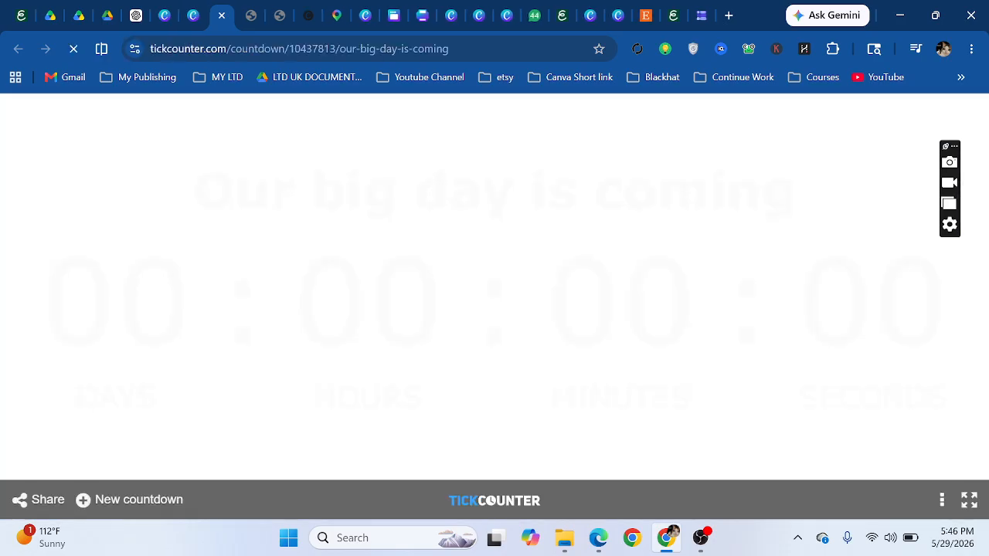
left_click(942, 501)
left_click(555, 355)
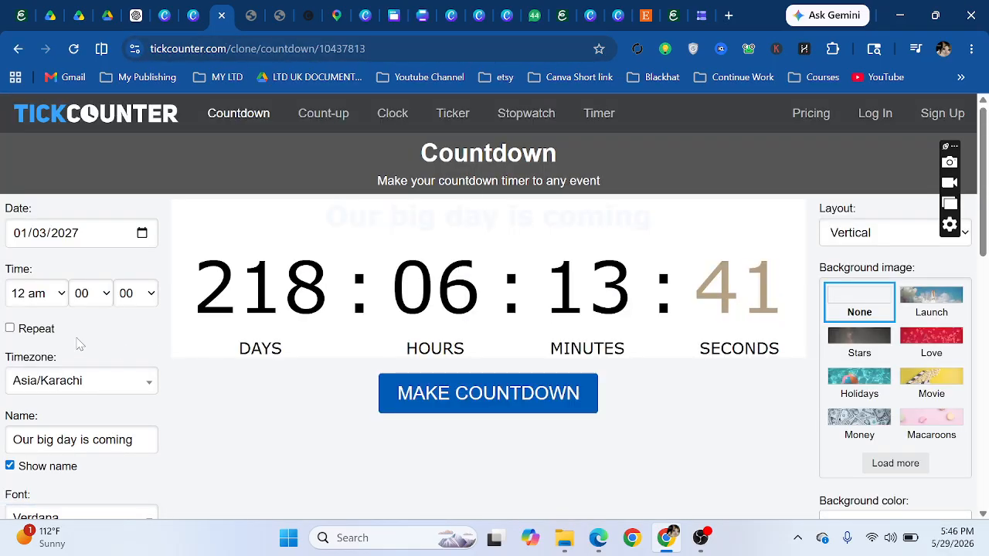
- Set the countdown date to 07/08/2026
left_click(143, 234)
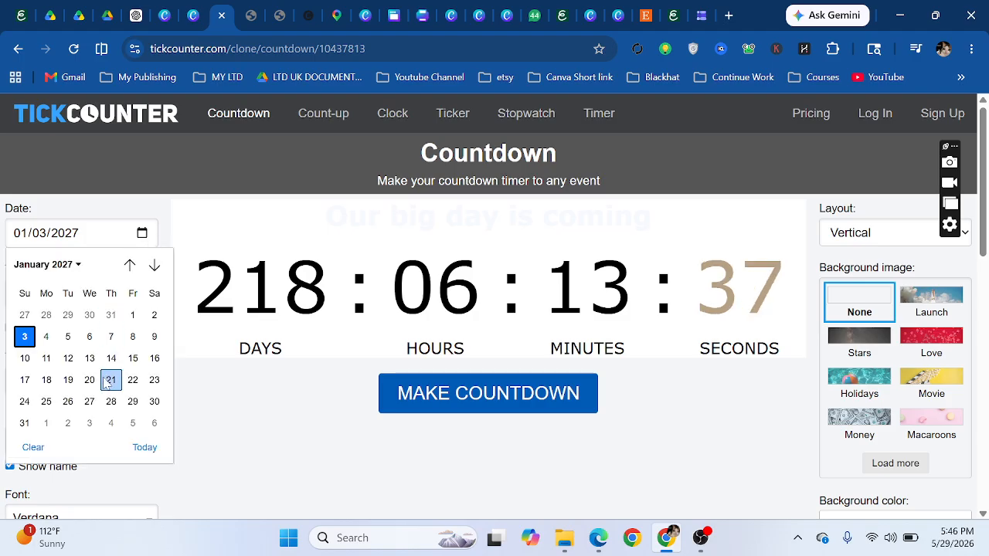
left_click(132, 401)
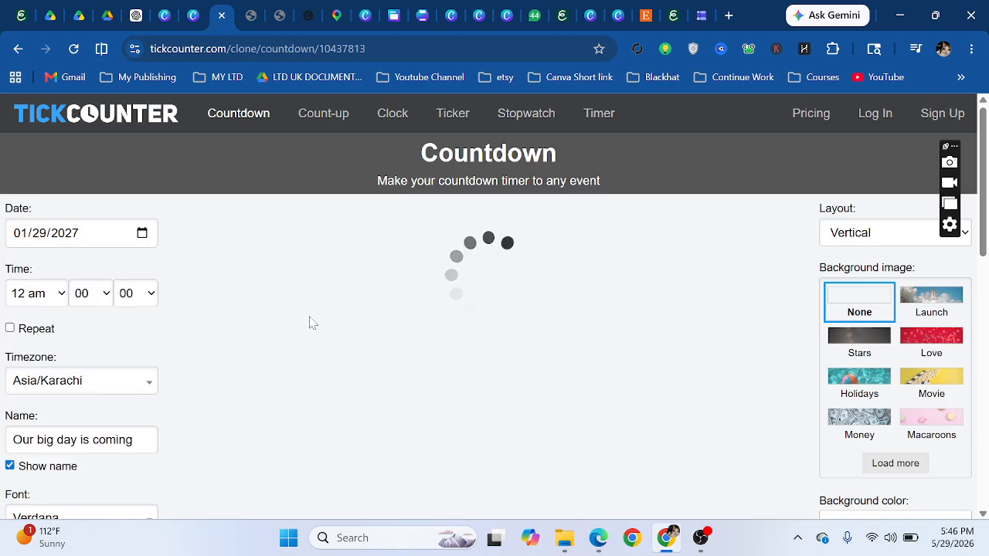
left_click(142, 233)
left_click(84, 265)
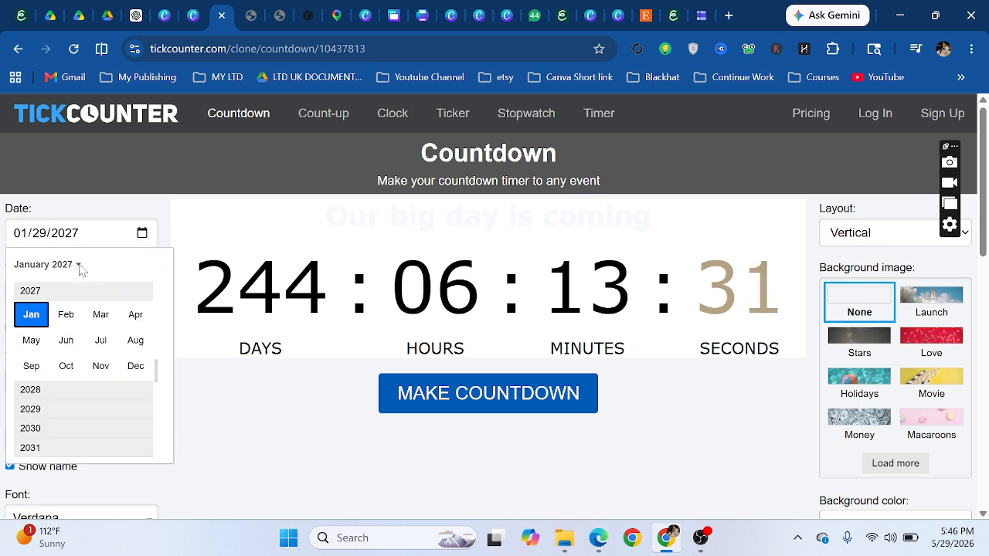
scroll(64, 420, "down", 1)
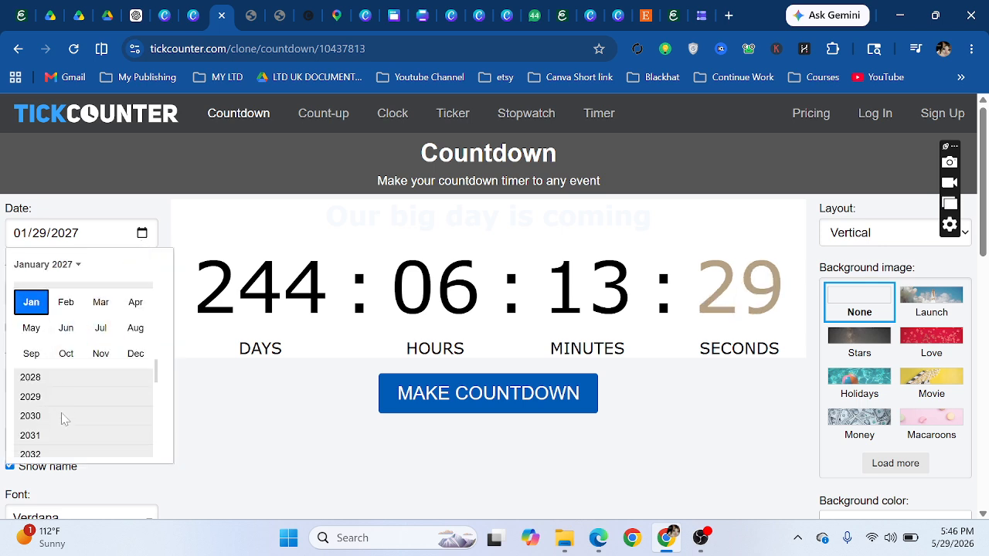
scroll(65, 417, "down", 2)
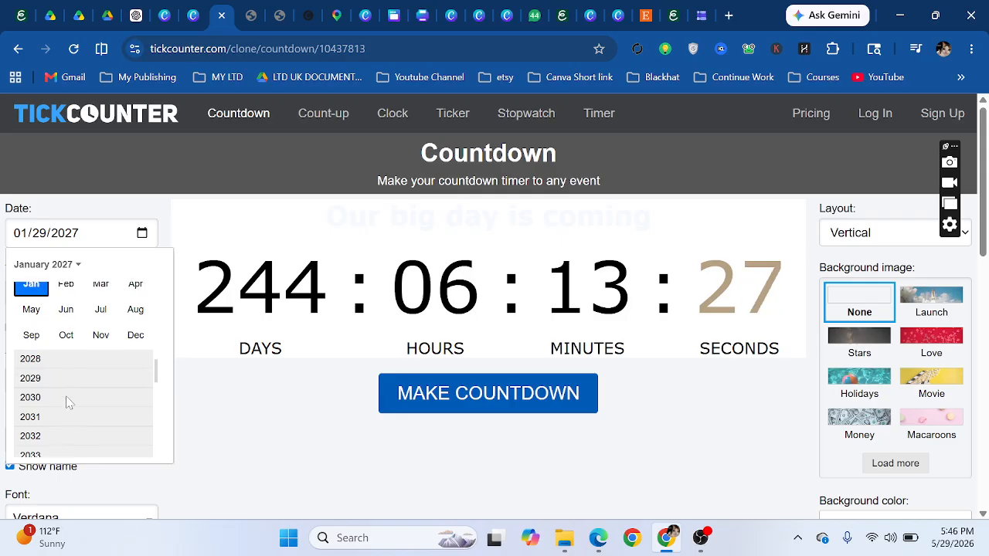
scroll(54, 285, "up", 3)
left_click(64, 284)
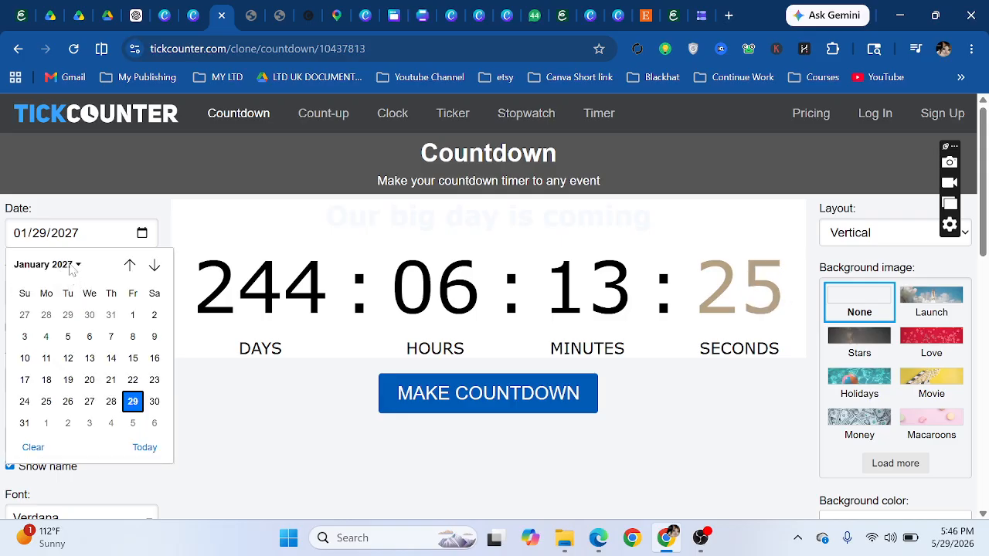
left_click(72, 269)
scroll(77, 303, "up", 1)
left_click(62, 293)
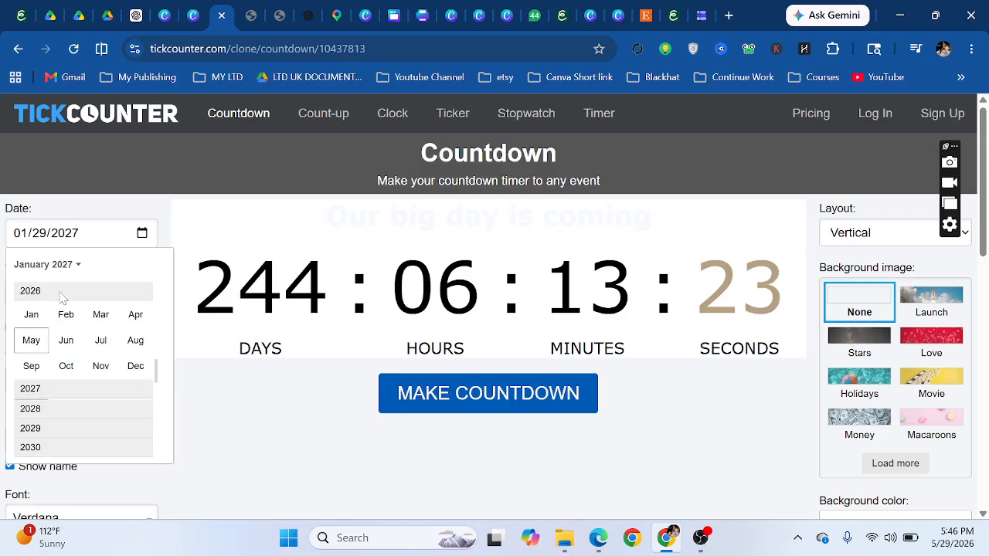
left_click(66, 347)
left_click(88, 422)
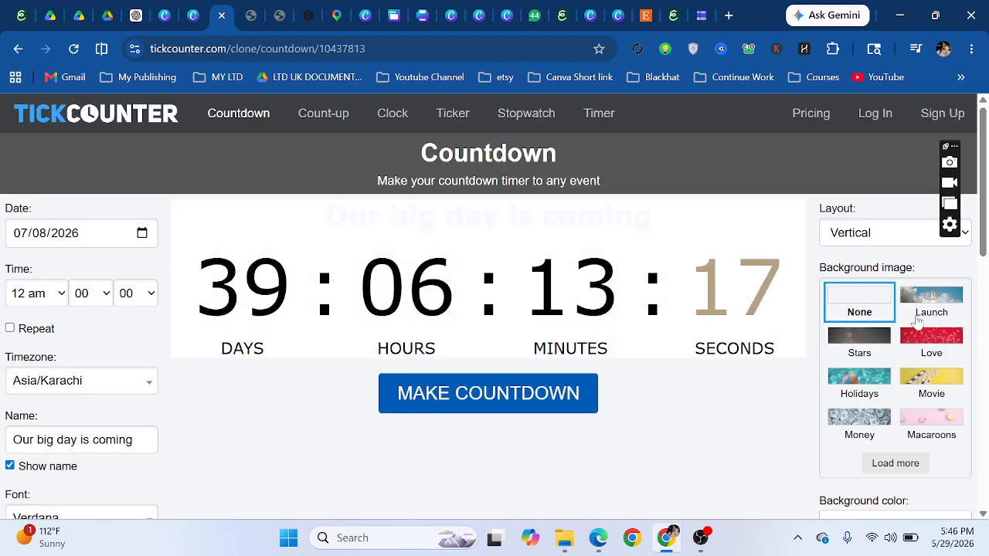
- Generate the 'Our big day is coming' countdown, copy its share link, and return to Canva
scroll(801, 360, "down", 4)
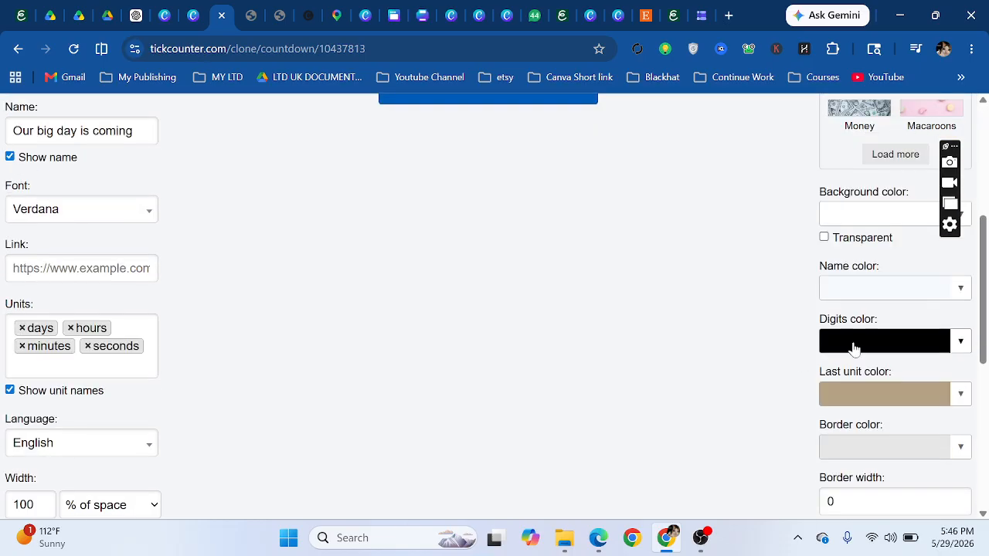
scroll(891, 347, "up", 3)
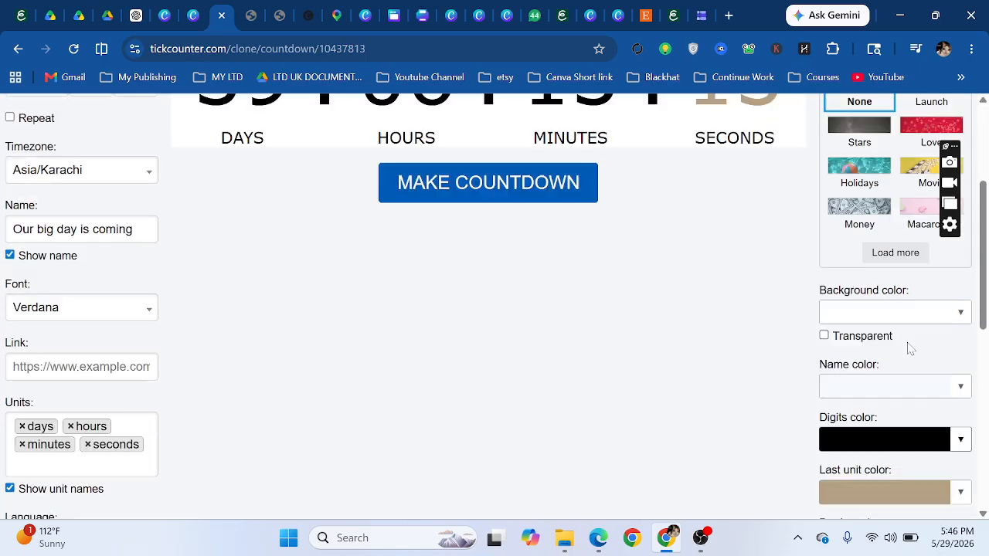
scroll(888, 309, "down", 4)
scroll(879, 300, "up", 3)
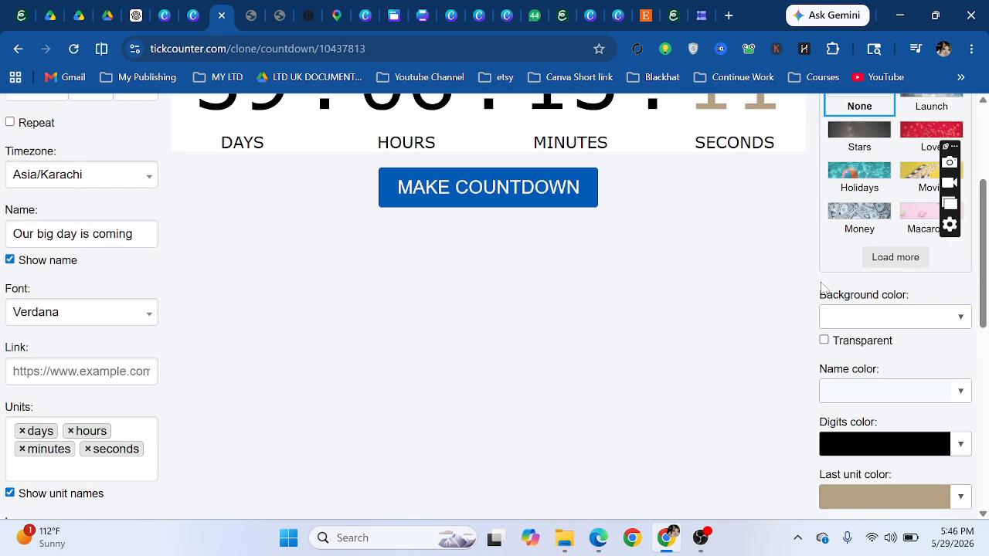
scroll(775, 263, "down", 4)
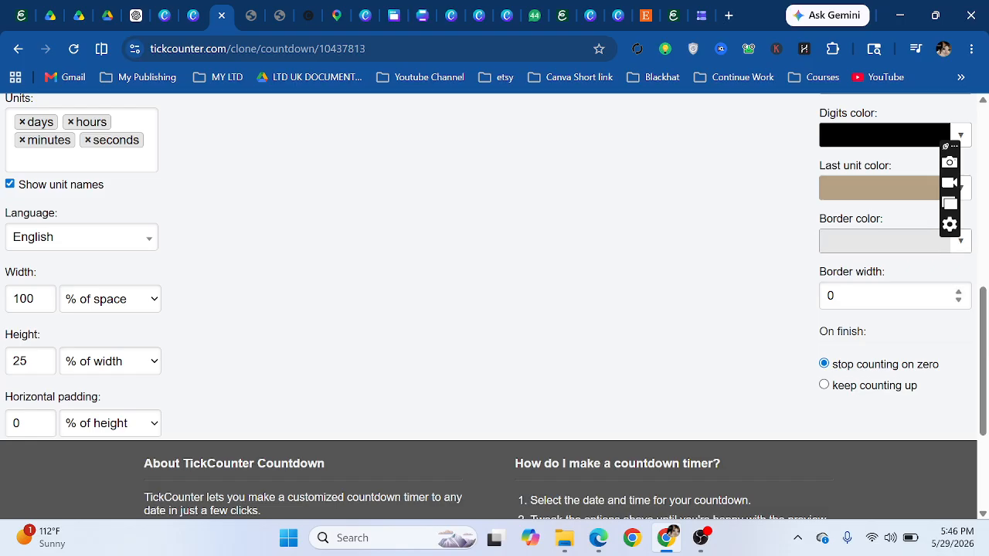
scroll(415, 302, "up", 2)
scroll(119, 282, "down", 2)
scroll(472, 294, "up", 7)
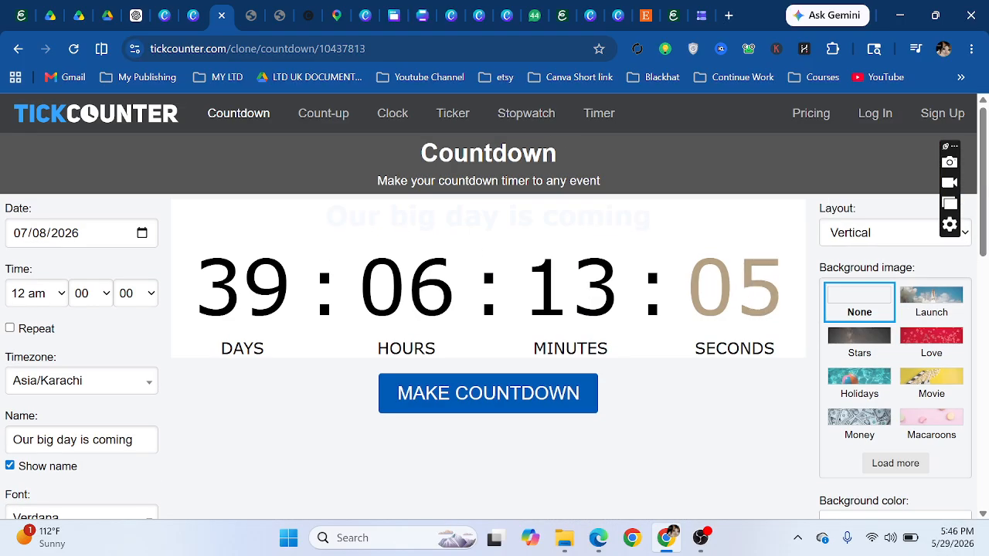
scroll(225, 305, "down", 7)
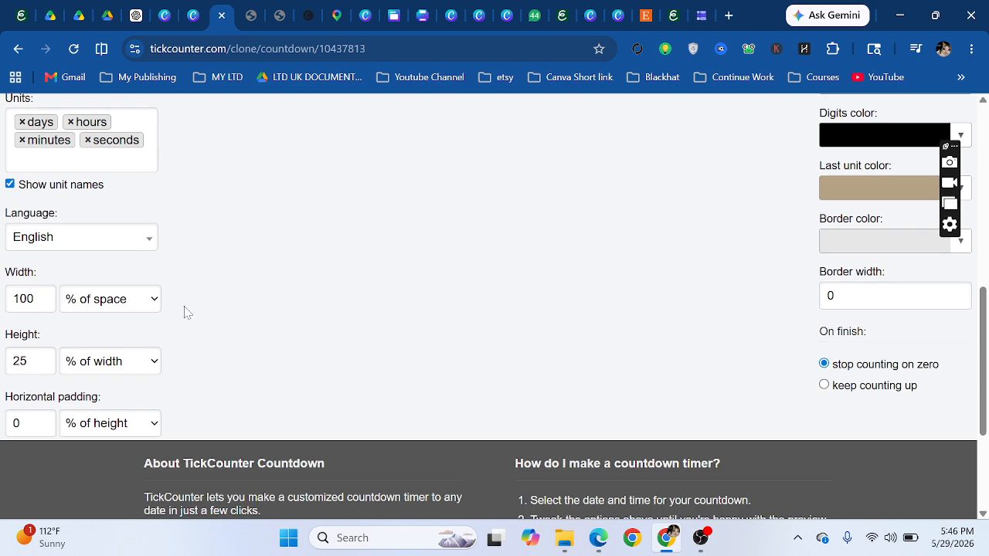
scroll(503, 267, "up", 3)
scroll(504, 267, "up", 3)
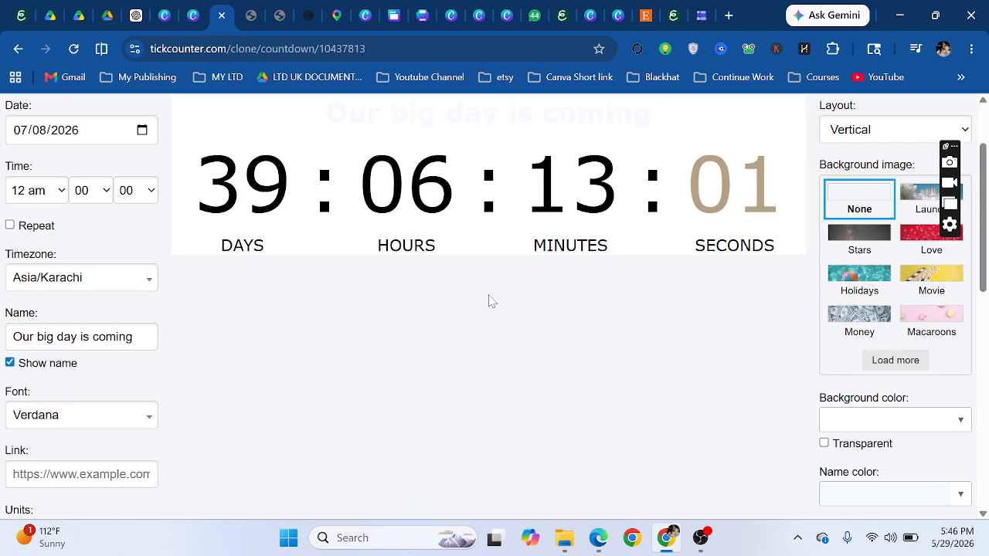
left_click(454, 319)
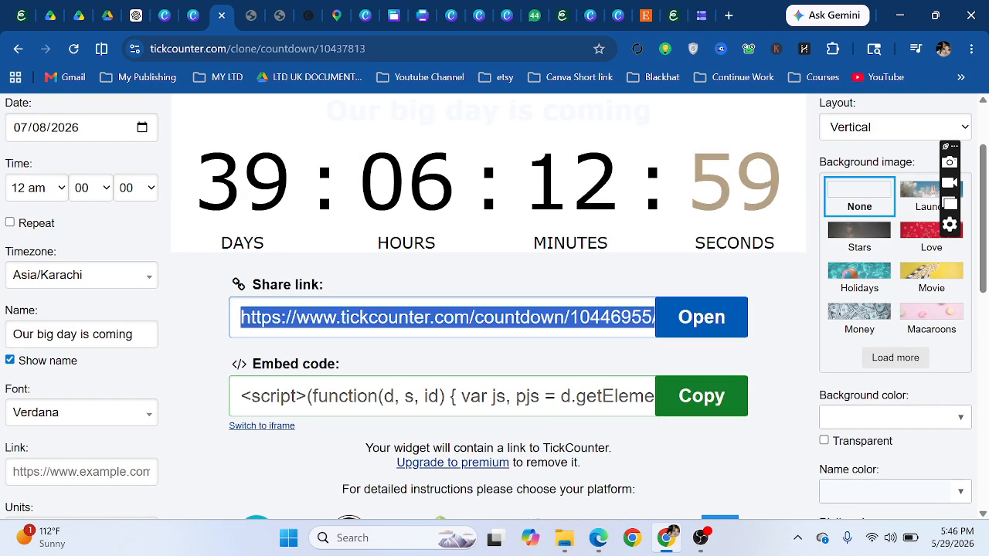
right_click(454, 318)
left_click(509, 73)
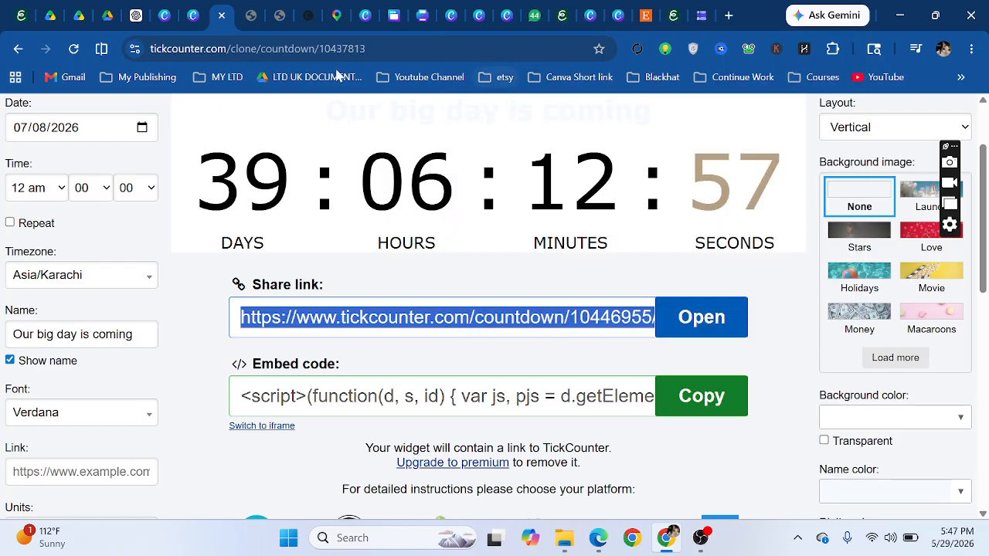
left_click(192, 14)
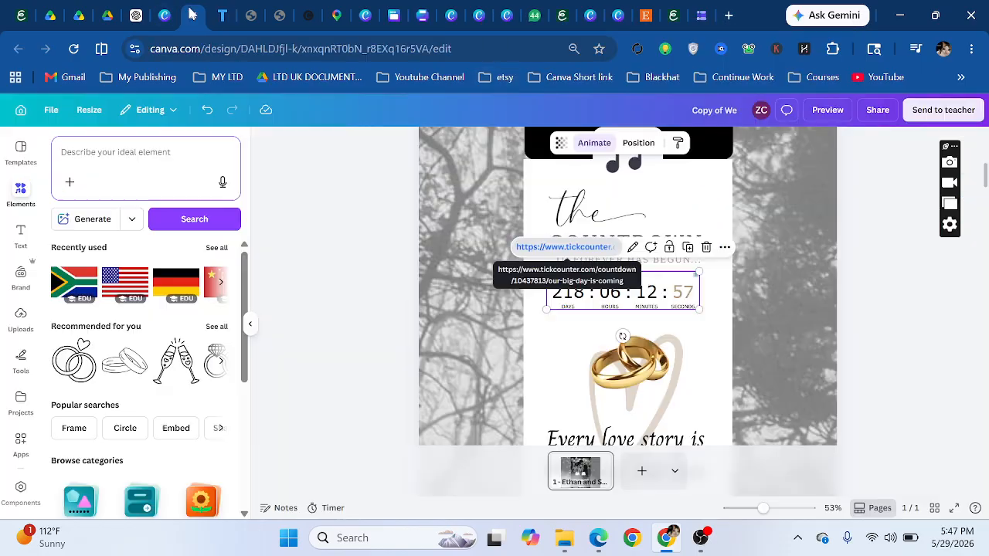
- Paste the copied TickCounter link into the countdown embed and resize it to 501 × 125
left_click(633, 248)
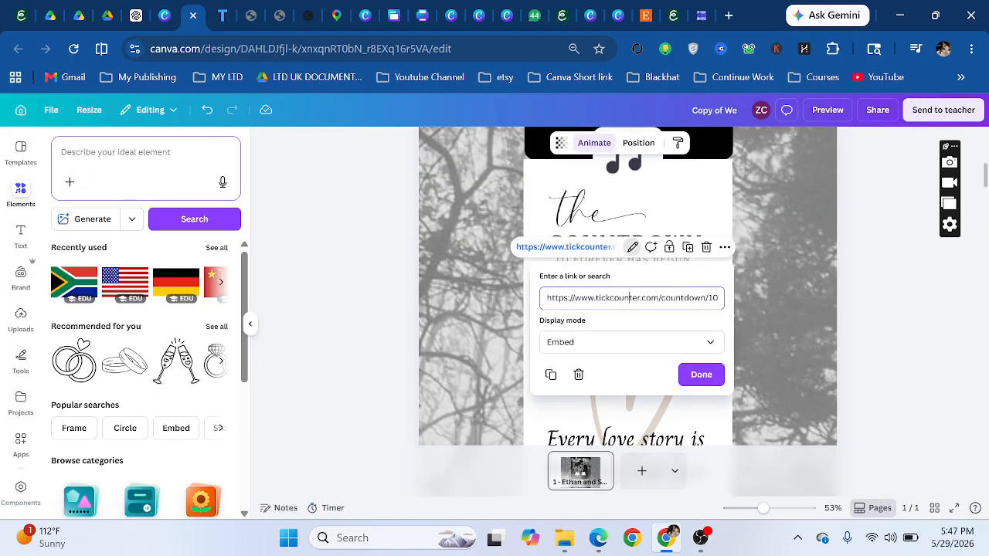
key("ctrl+v")
left_click(712, 375)
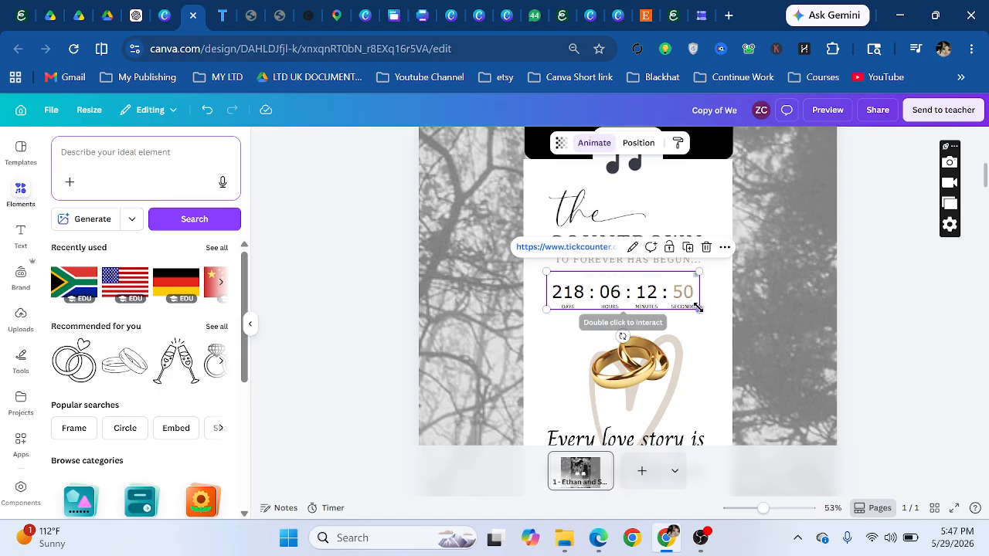
mouse_move(698, 309)
left_mouse_down()
mouse_move(687, 320)
mouse_move(690, 305)
mouse_move(697, 308)
left_mouse_up()
scroll(700, 323, "down", 2)
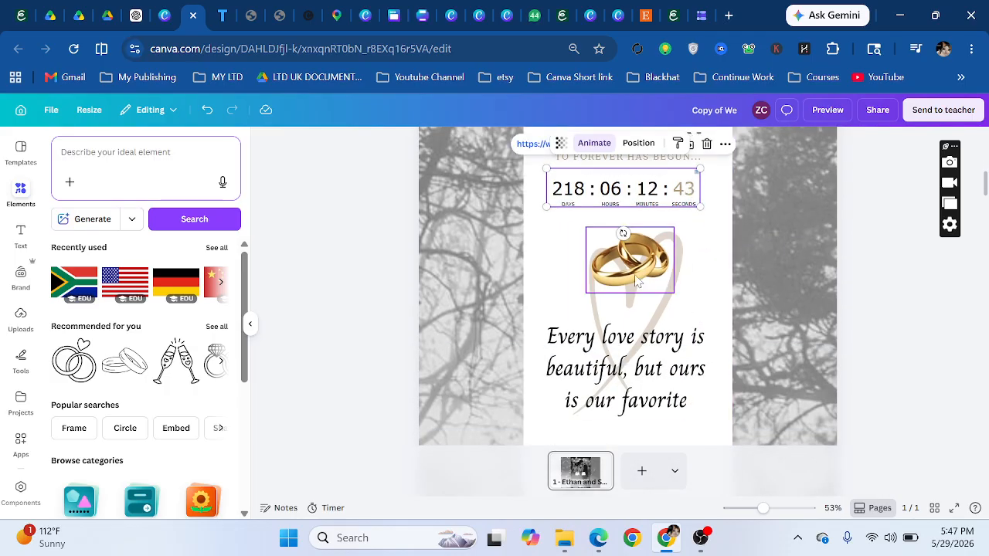
mouse_move(626, 256)
left_mouse_down()
mouse_move(632, 285)
mouse_move(633, 261)
left_mouse_up()
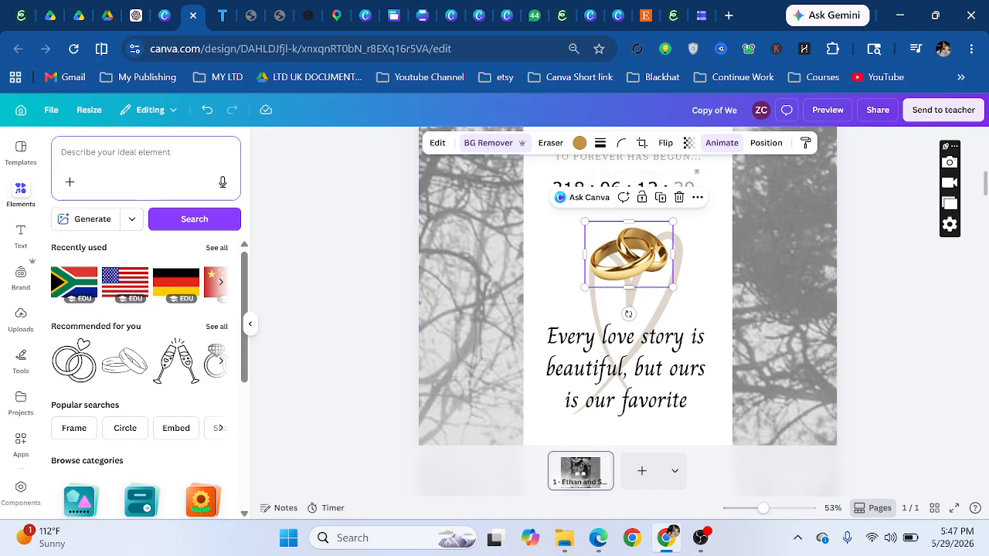
- Search the elements library for 'ring love'
left_click(139, 154)
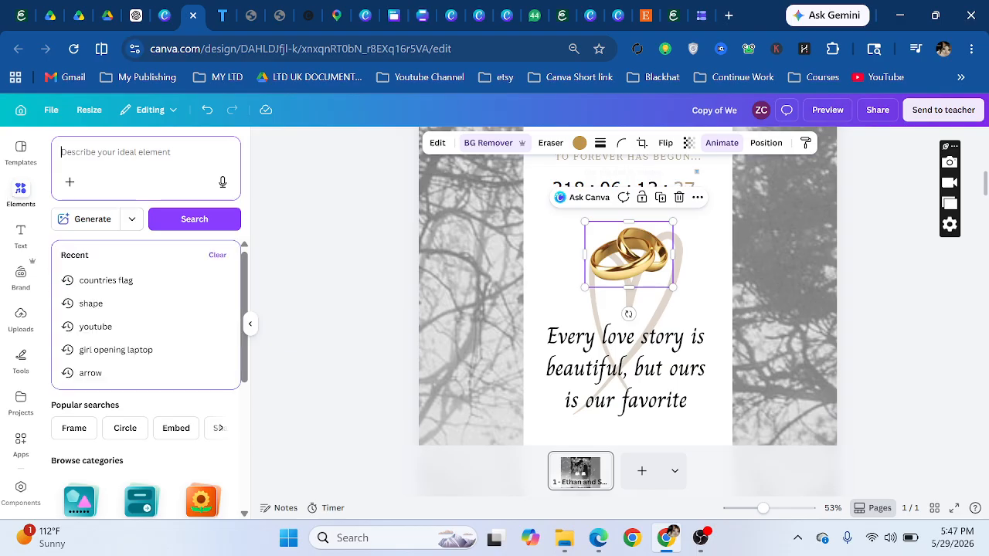
type("elements r")
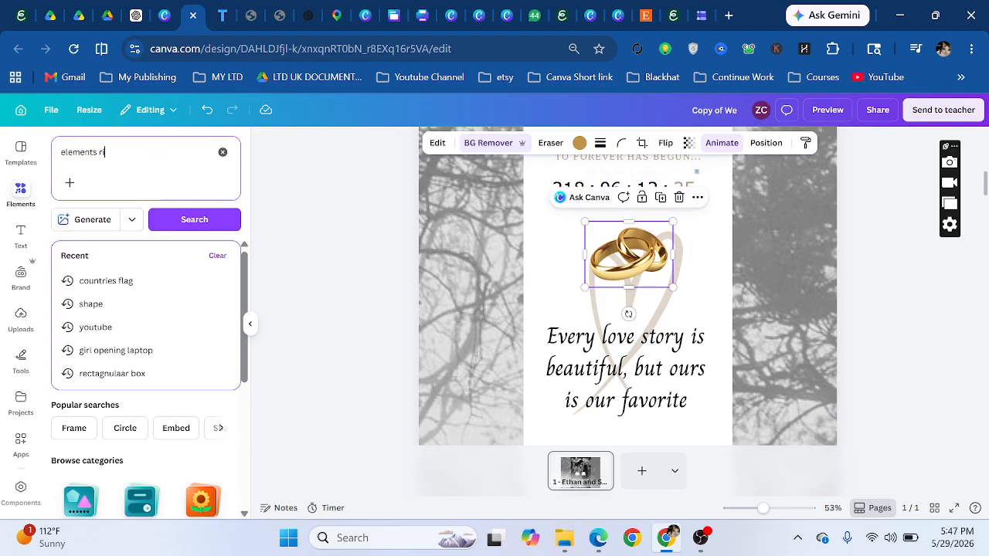
type("ing")
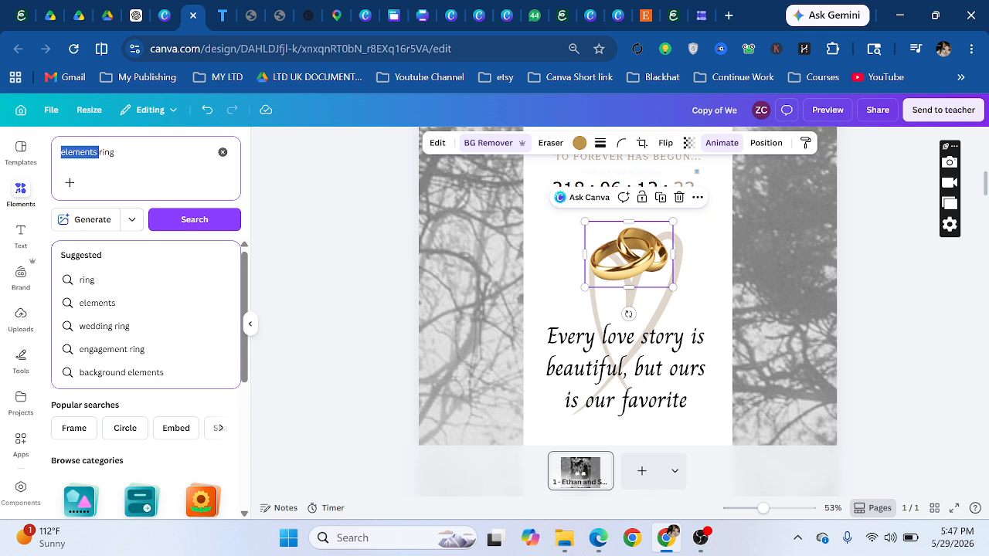
key("BackSpace")
type("love")
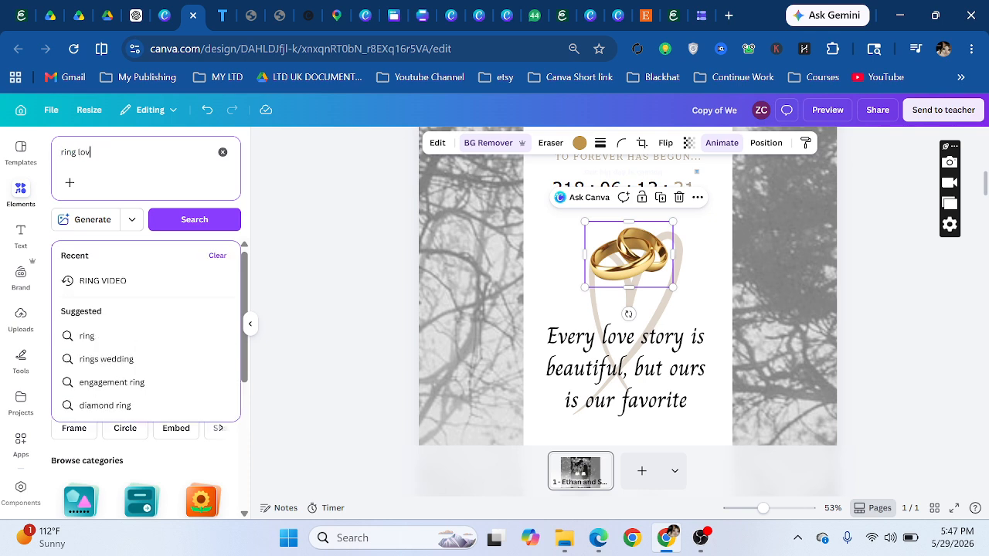
key("Return")
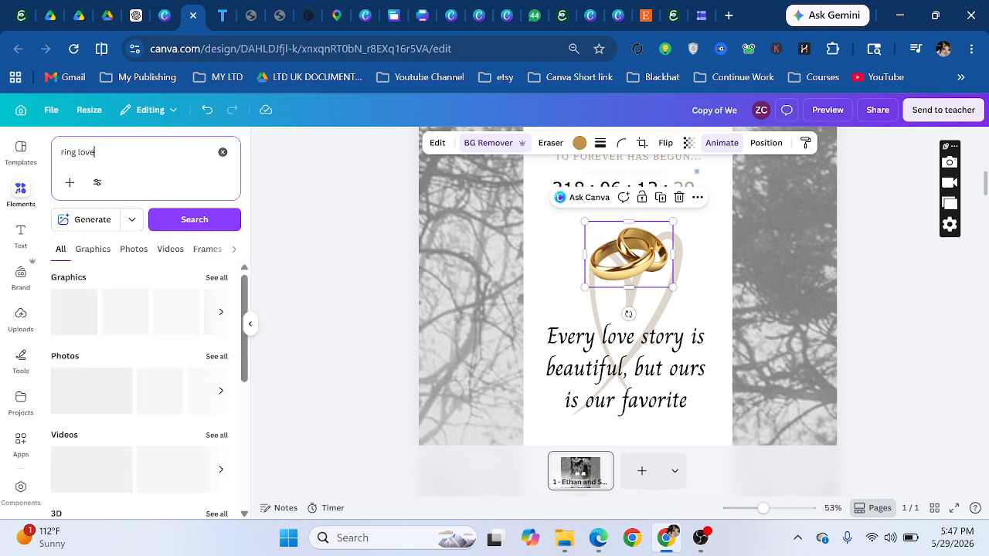
- Show all Magic recommendations of gold ring graphics, then check the heart line and love-story text
left_click(81, 317)
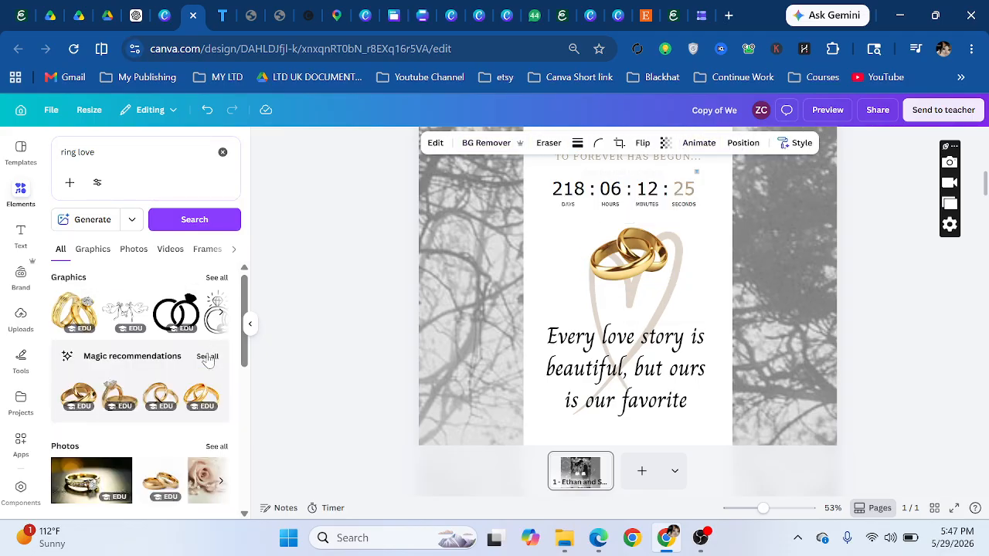
left_click(207, 357)
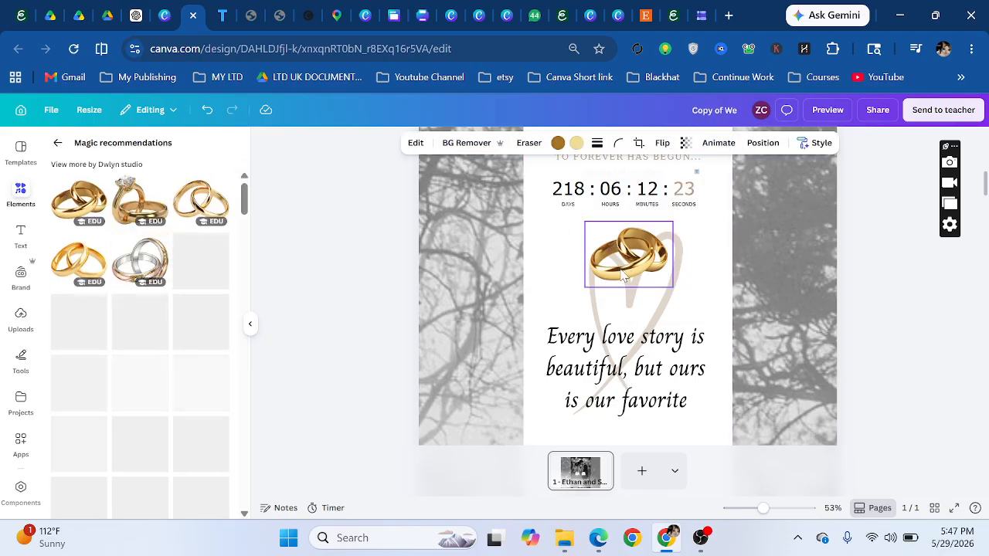
scroll(626, 267, "down", 5)
scroll(624, 270, "up", 5)
scroll(622, 276, "up", 5)
scroll(624, 278, "down", 4)
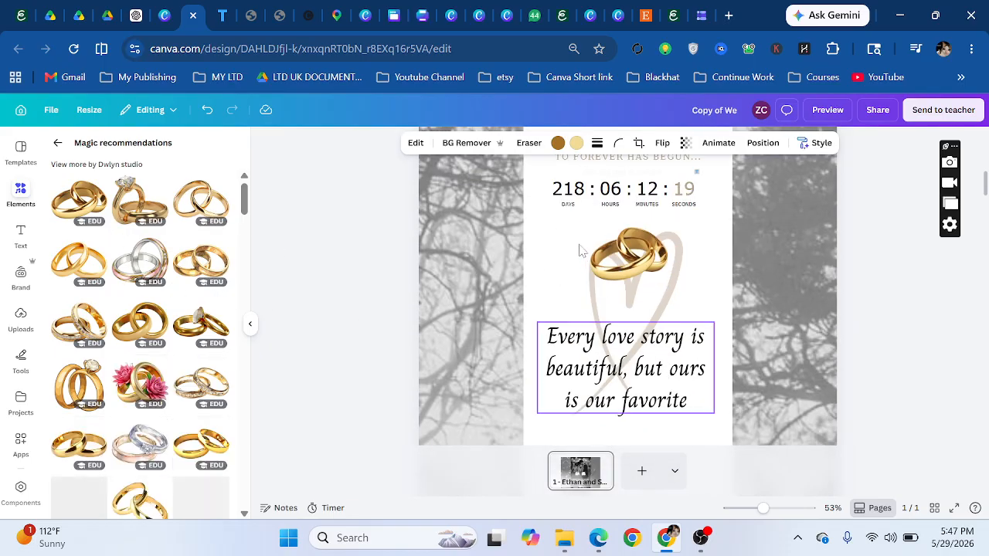
left_click(668, 315)
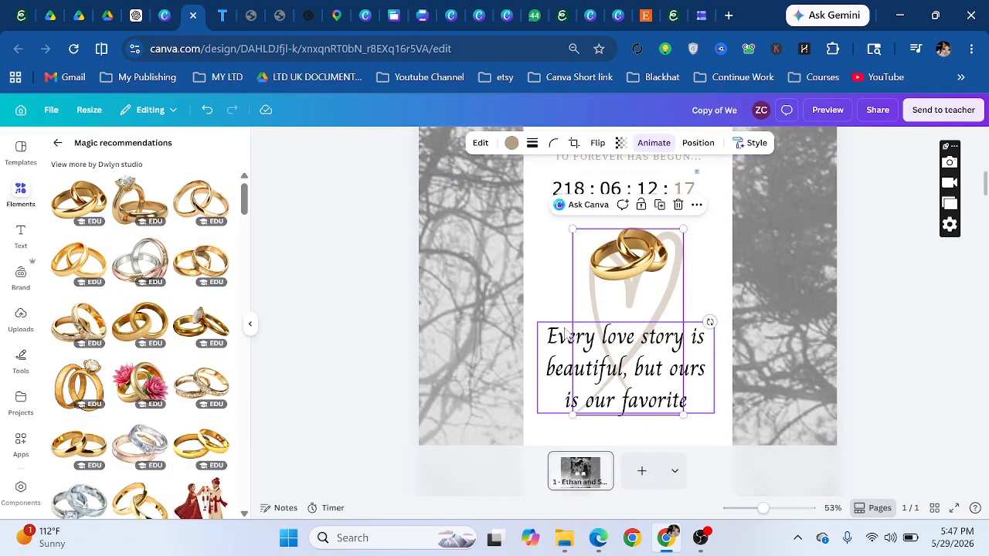
left_click(558, 351)
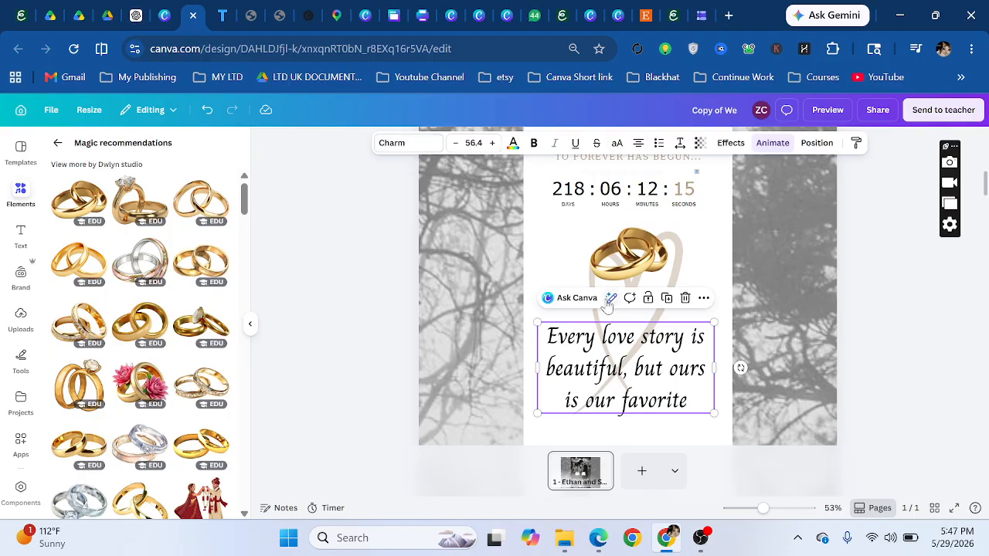
- Delete the oversized gold rings graphic and inspect the venue section's text and photo
scroll(606, 305, "down", 5)
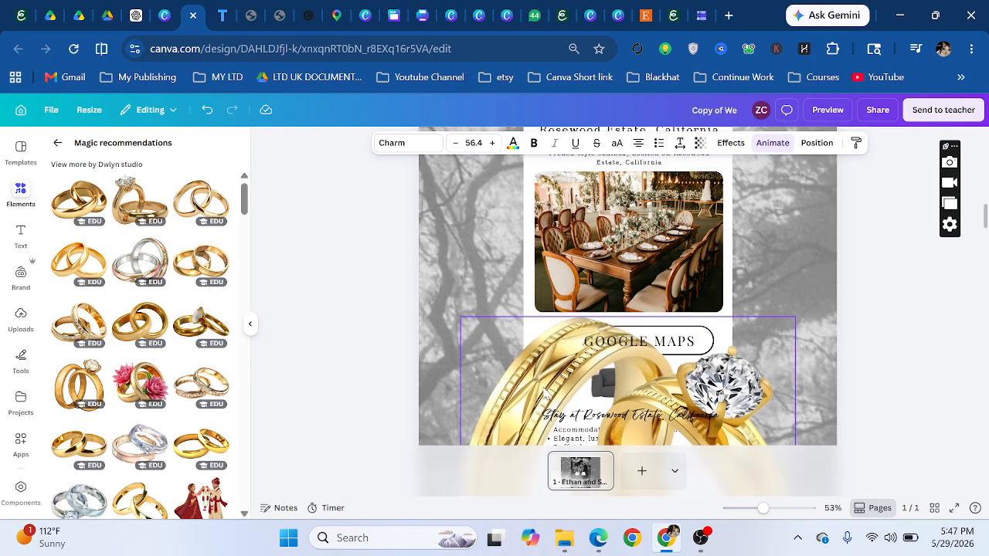
left_click(606, 321)
left_click(674, 294)
scroll(598, 303, "up", 3)
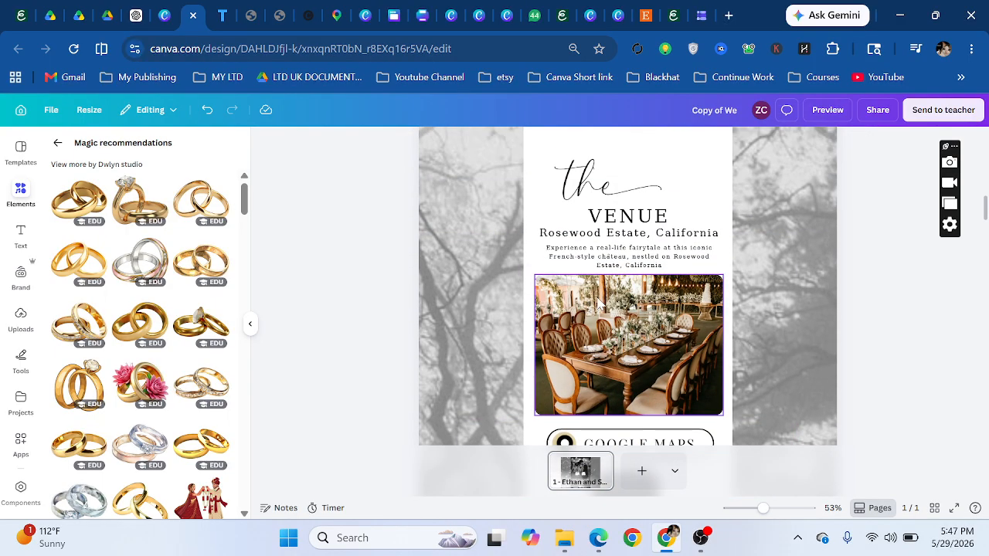
left_click(583, 228)
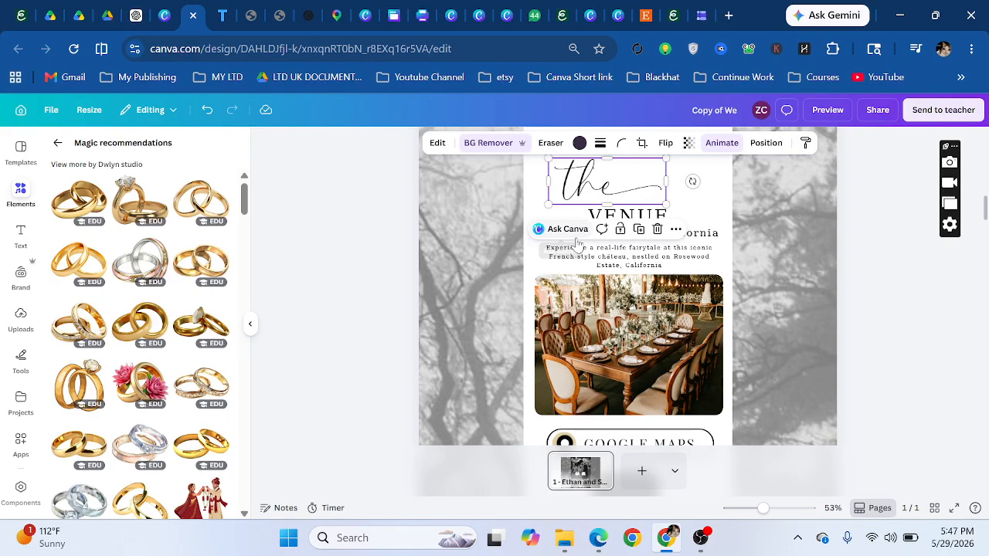
left_click(600, 263)
left_click(601, 265)
left_click(594, 341)
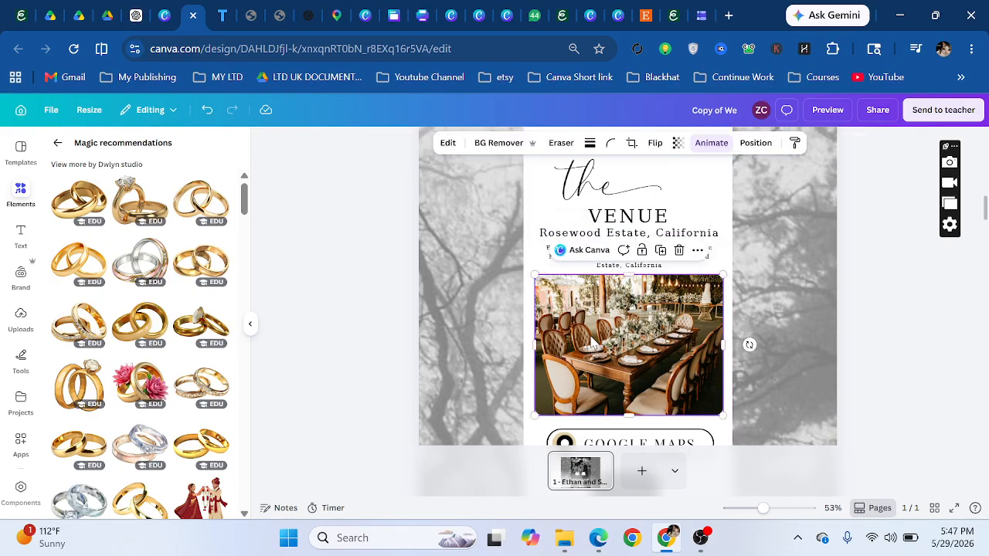
- Try dragging the uploaded tulip image into the venue photo frame
scroll(677, 330, "down", 3)
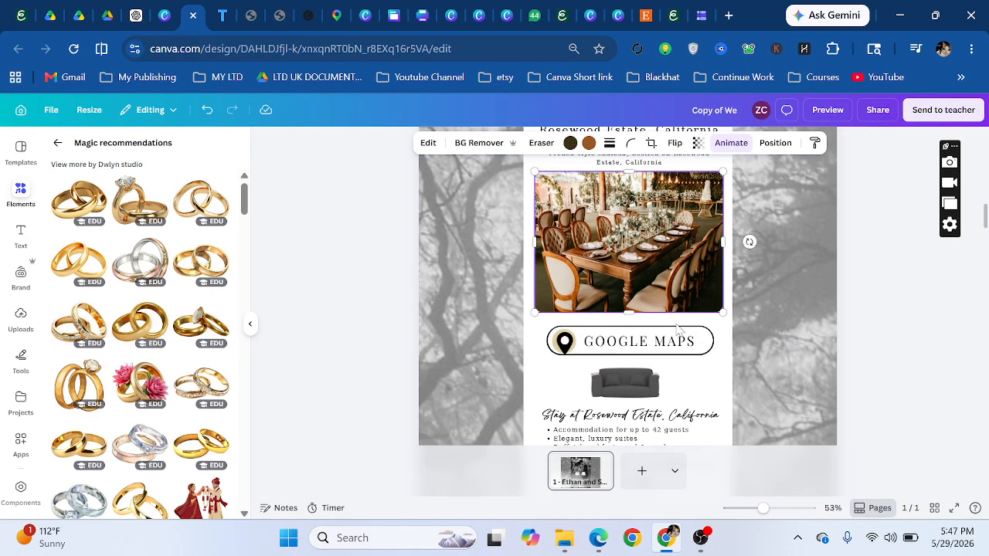
left_click(21, 317)
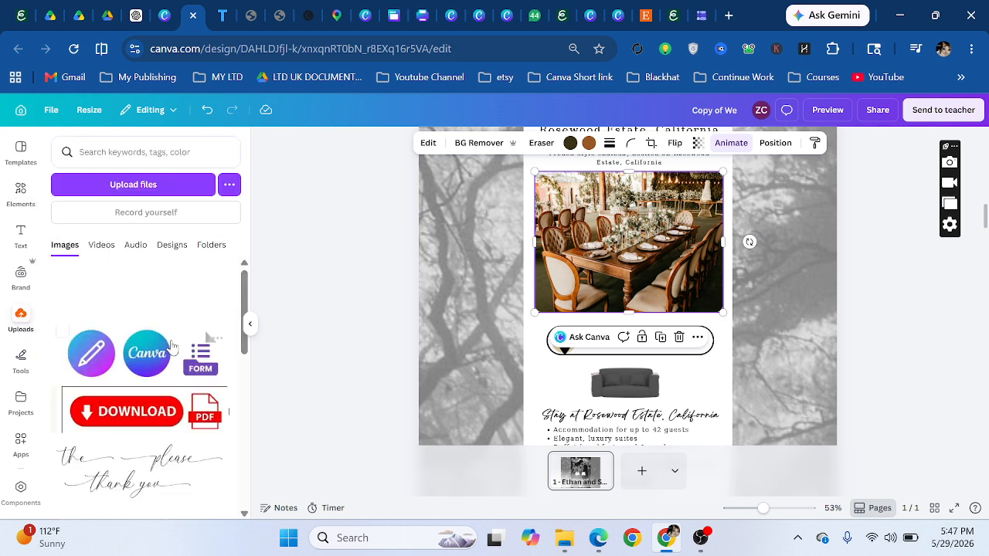
scroll(129, 369, "down", 3)
left_click_drag(124, 425, 326, 378)
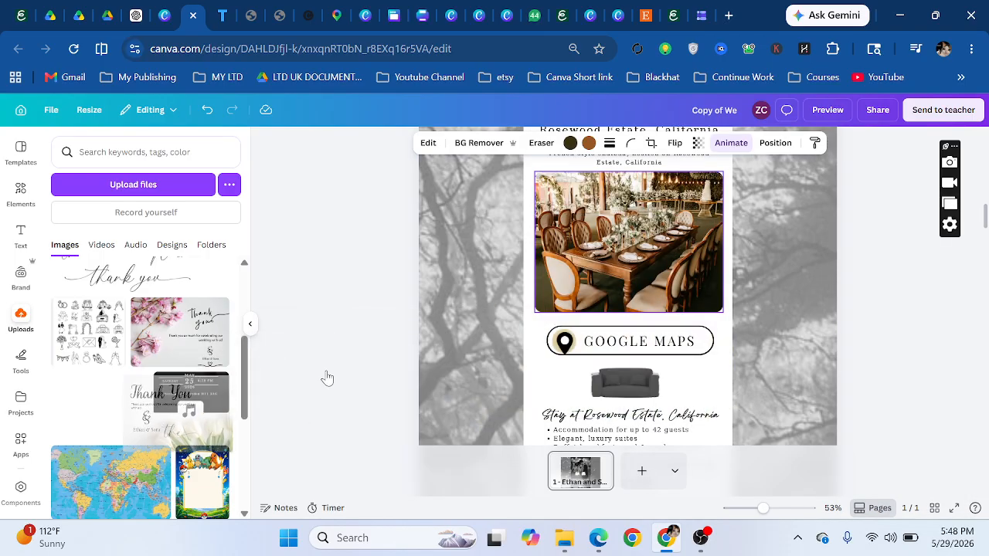
scroll(555, 298, "down", 2)
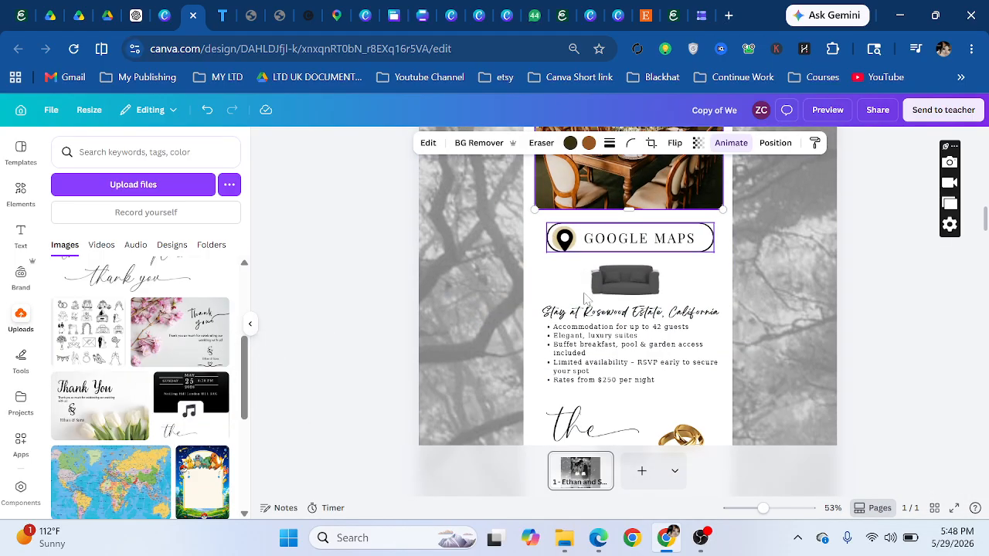
- Link the GOOGLE MAPS text to the maps.app.goo.gl address, copying the URL
left_click(638, 238)
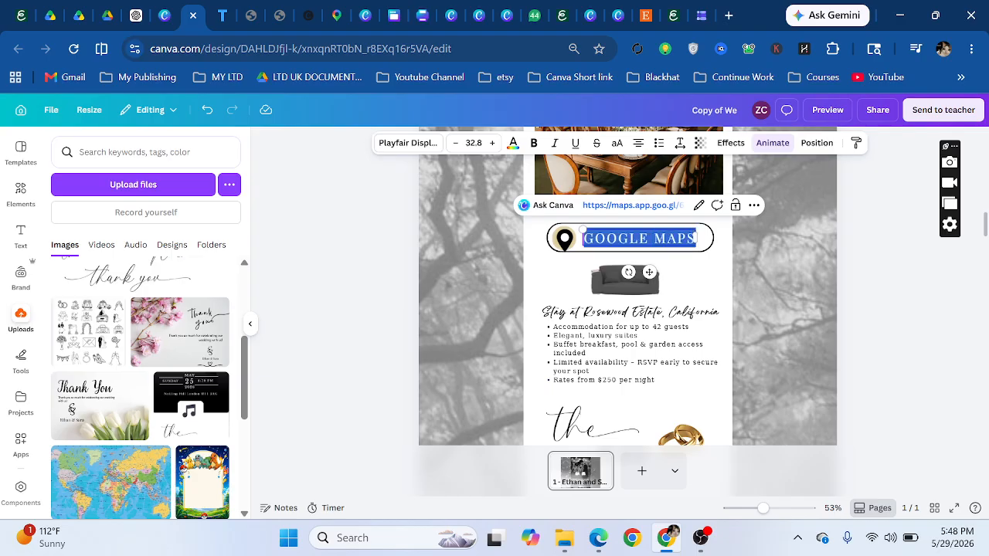
left_click(698, 205)
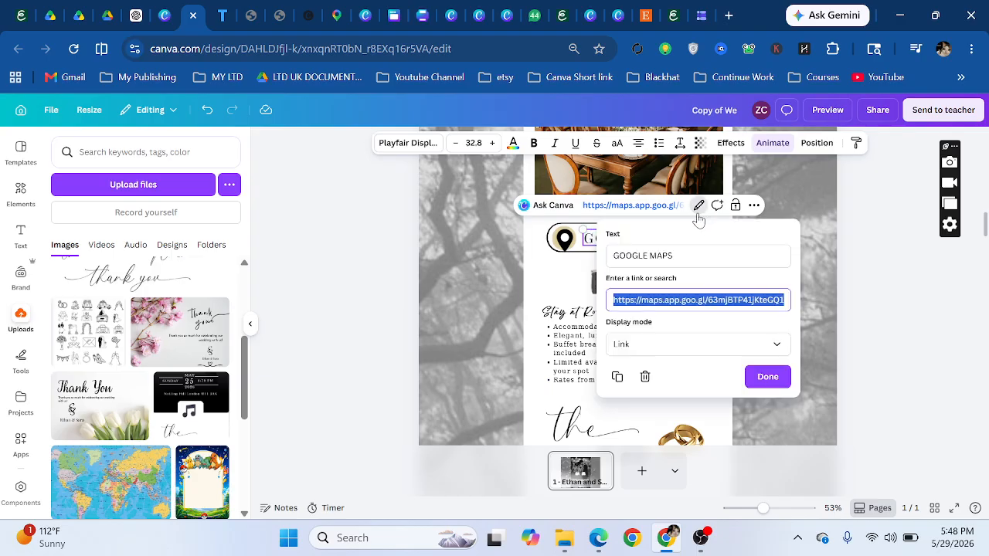
left_click(652, 299)
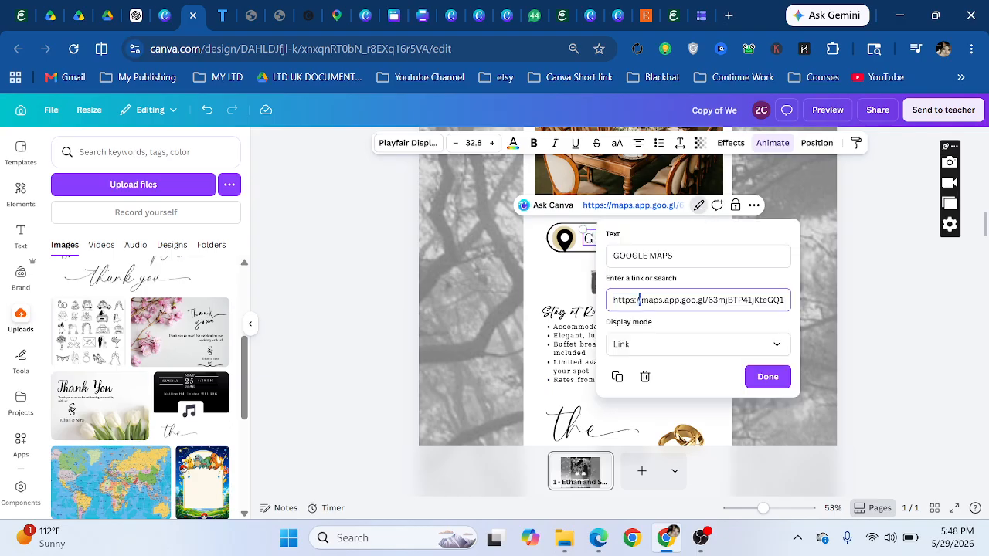
key("ctrl+a")
right_click(643, 308)
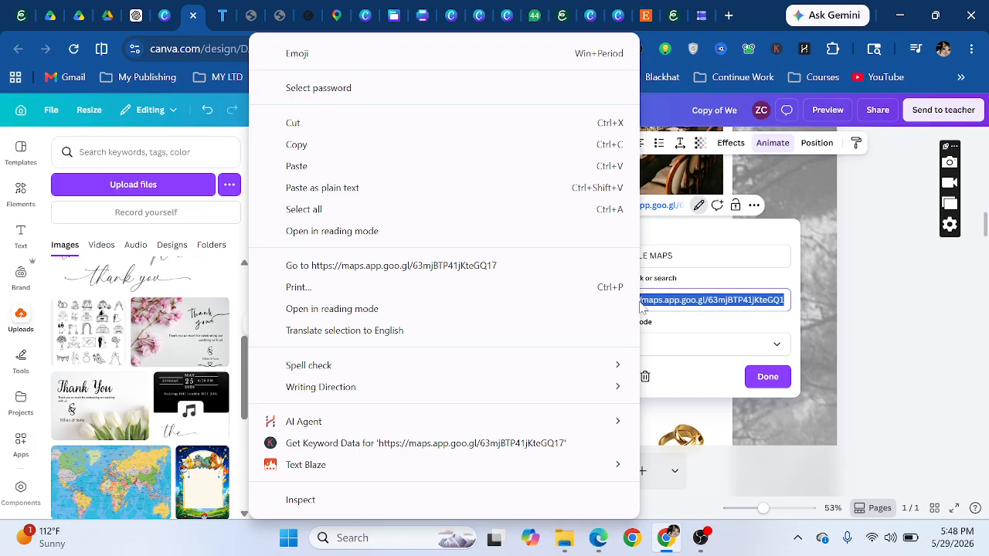
left_click(691, 329)
left_click(767, 384)
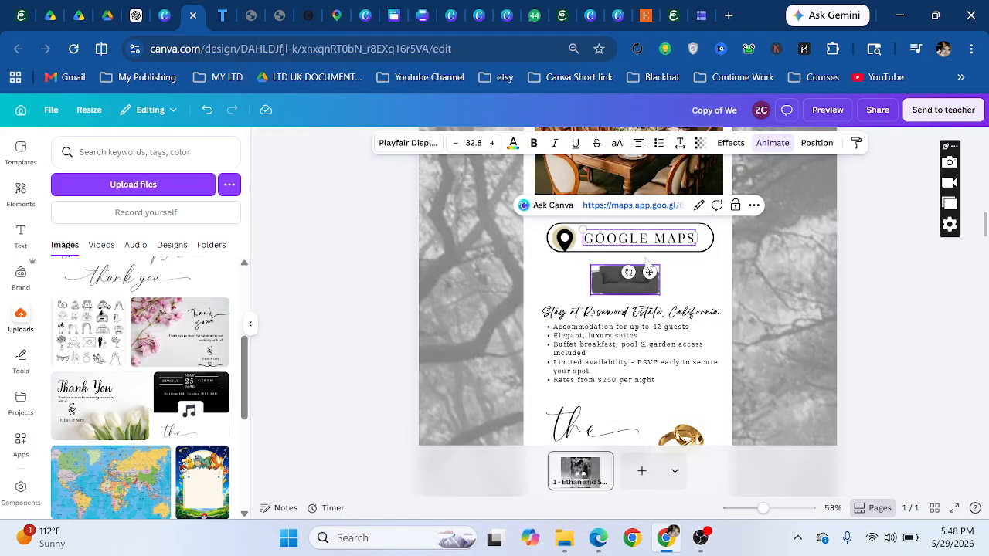
scroll(688, 324, "down", 5)
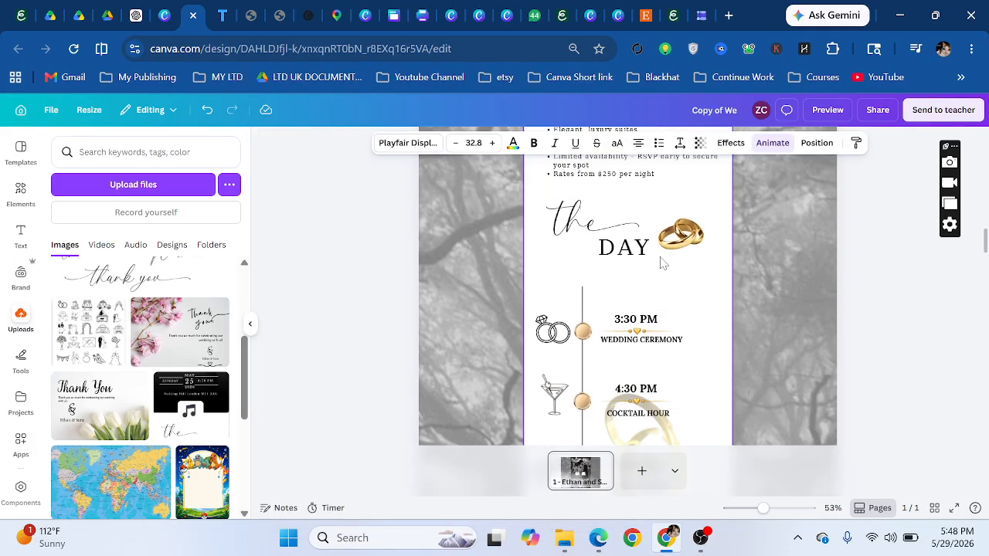
scroll(591, 263, "down", 2)
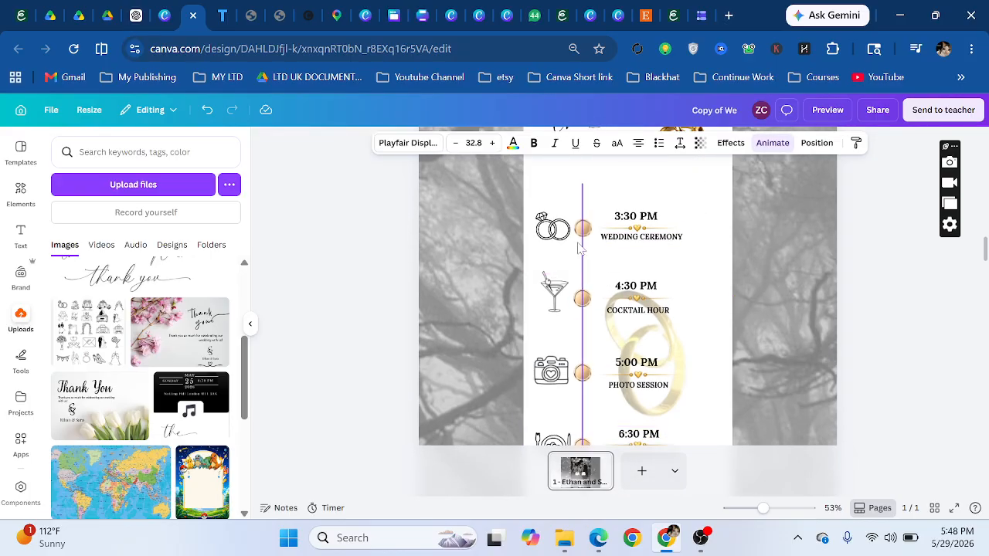
scroll(637, 293, "down", 4)
scroll(696, 296, "up", 2)
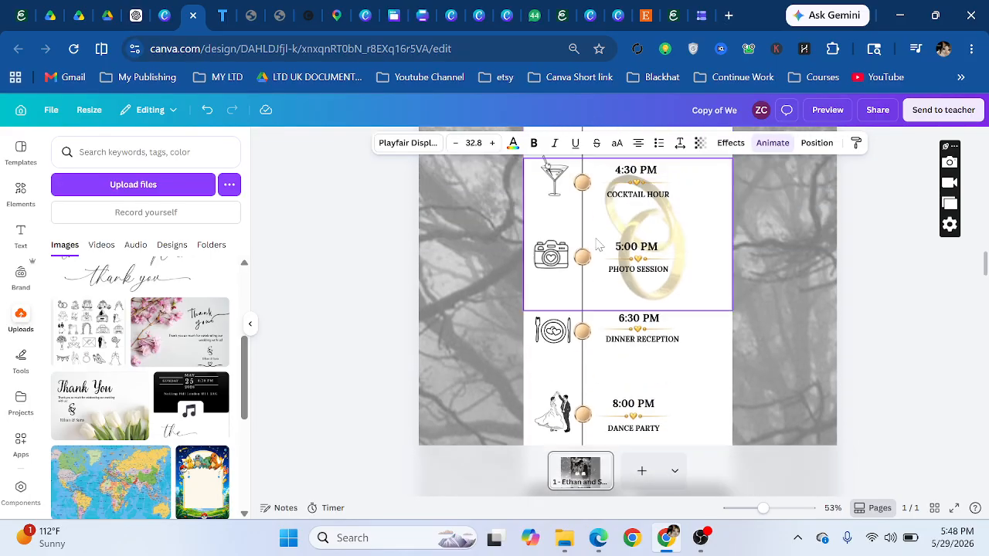
left_click(704, 296)
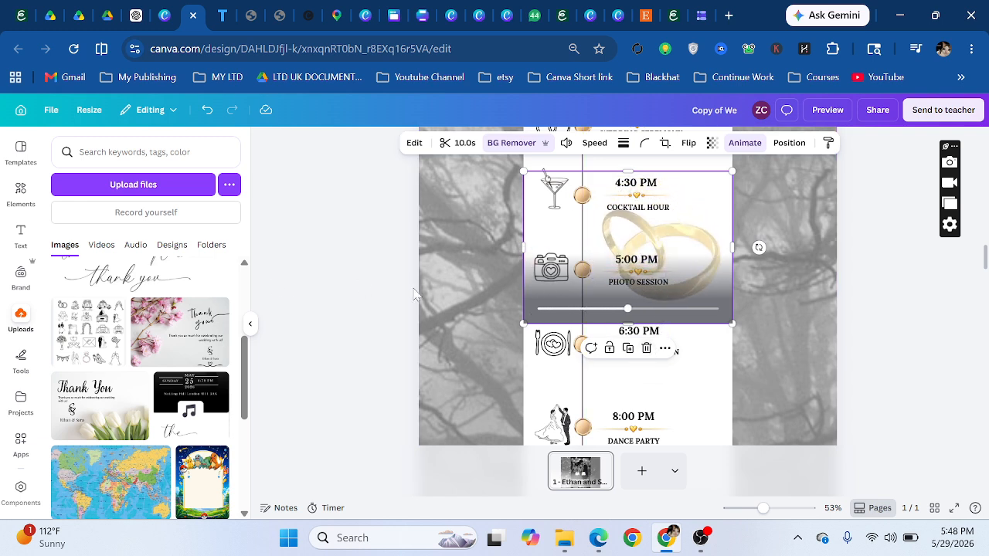
- Search elements for 'ring love video' and filter to photo results
left_click(20, 191)
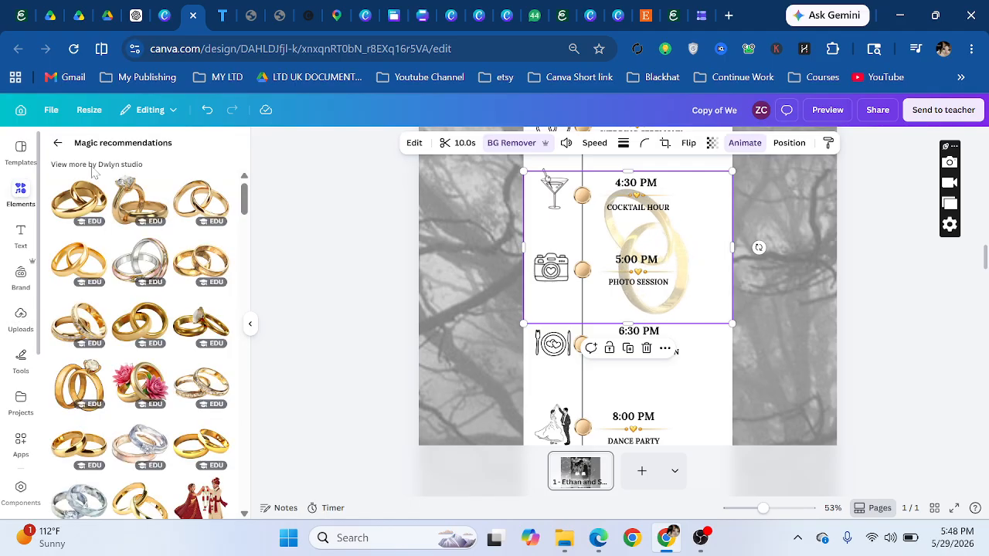
left_click(57, 144)
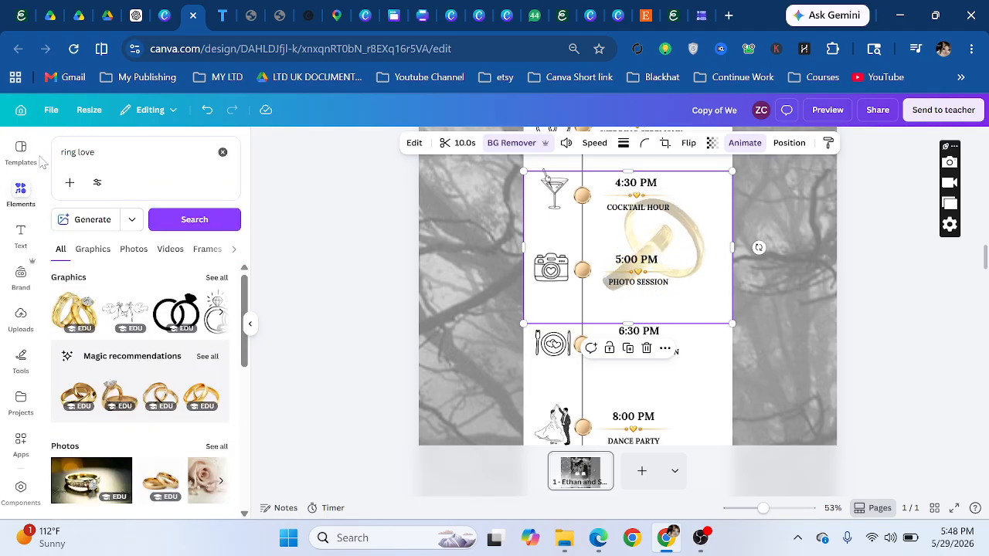
left_click(78, 152)
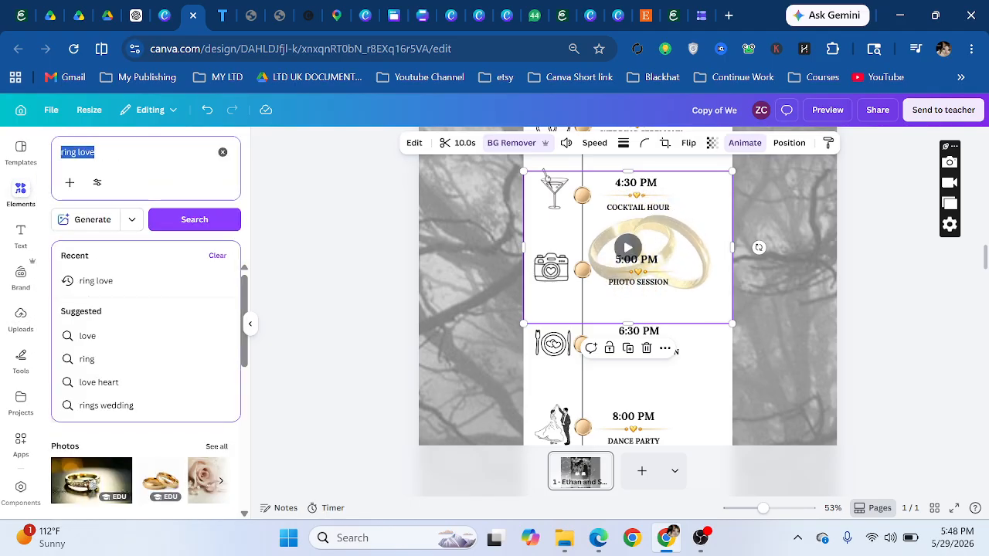
type("ring")
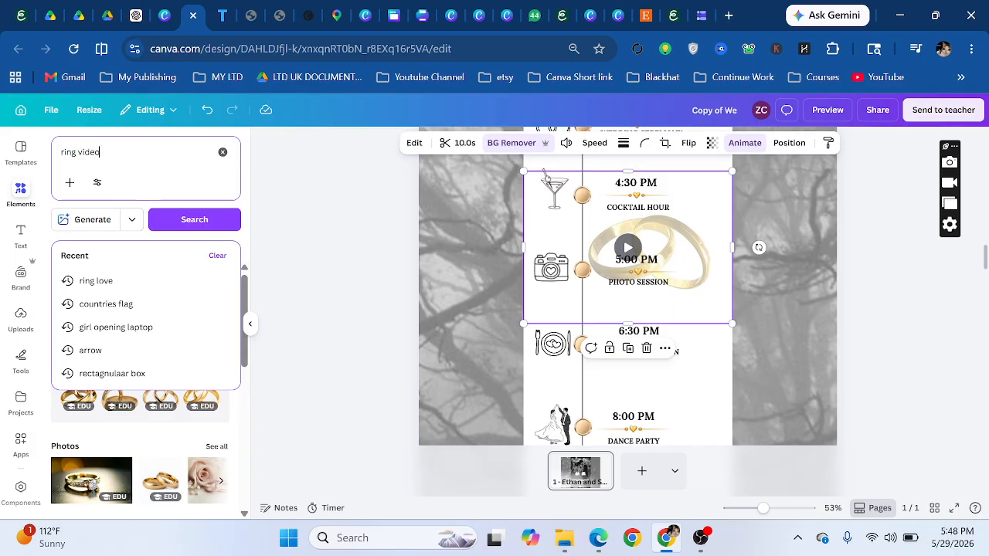
type(" video")
key("Return")
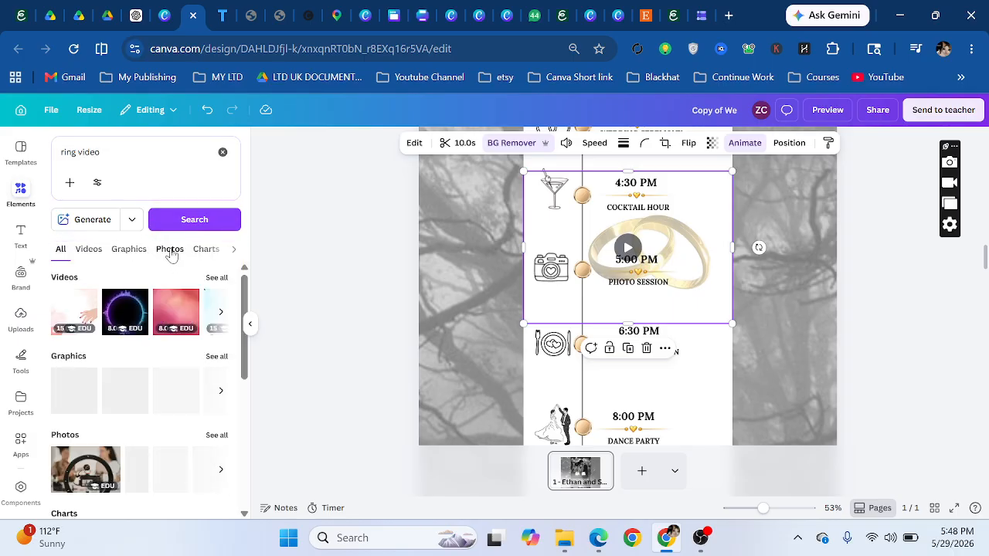
left_click(170, 249)
scroll(145, 345, "down", 6)
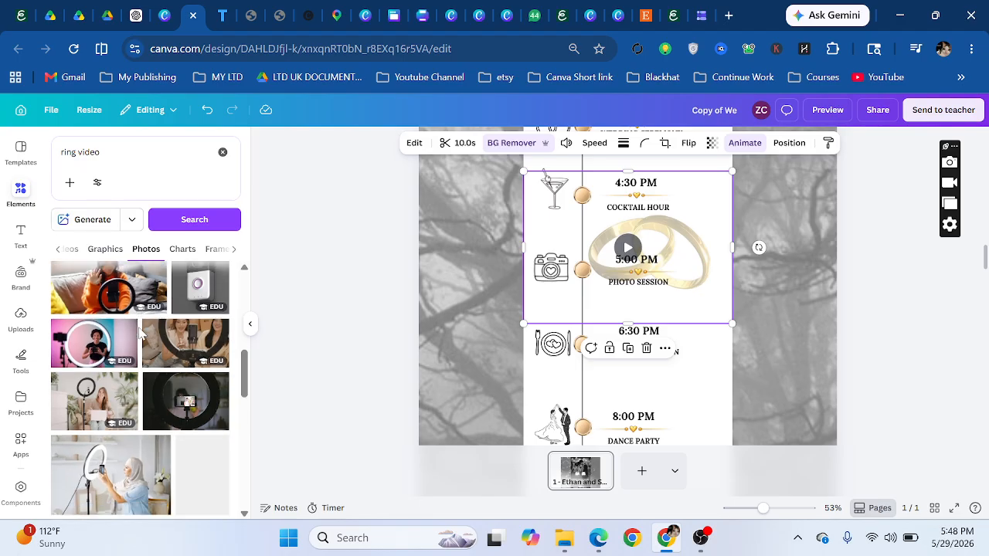
left_click(77, 153)
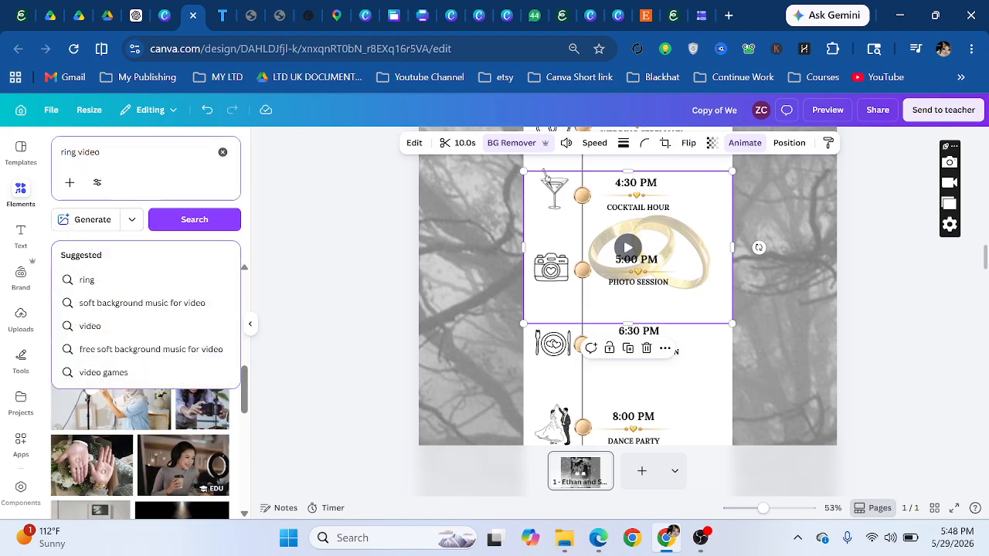
type("love")
key("Return")
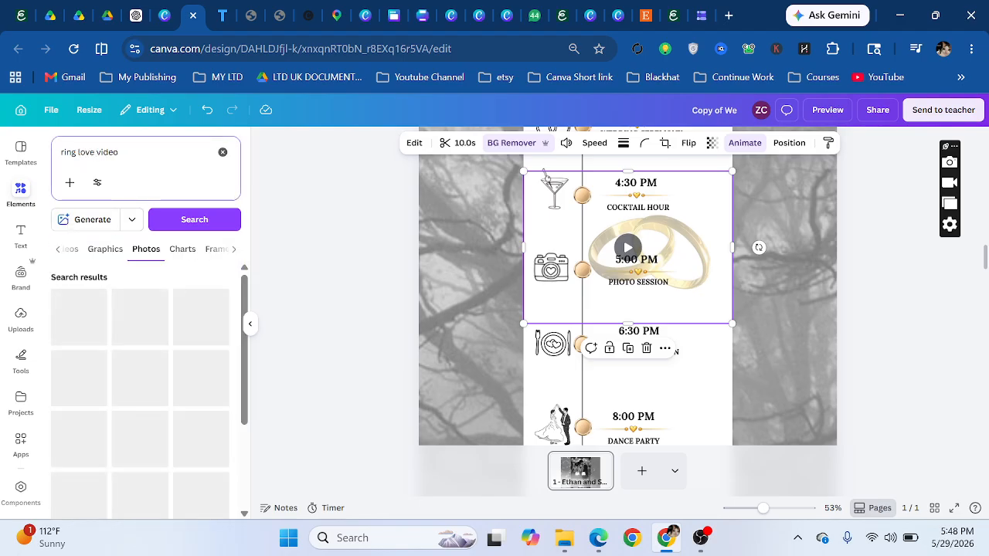
scroll(162, 391, "down", 3)
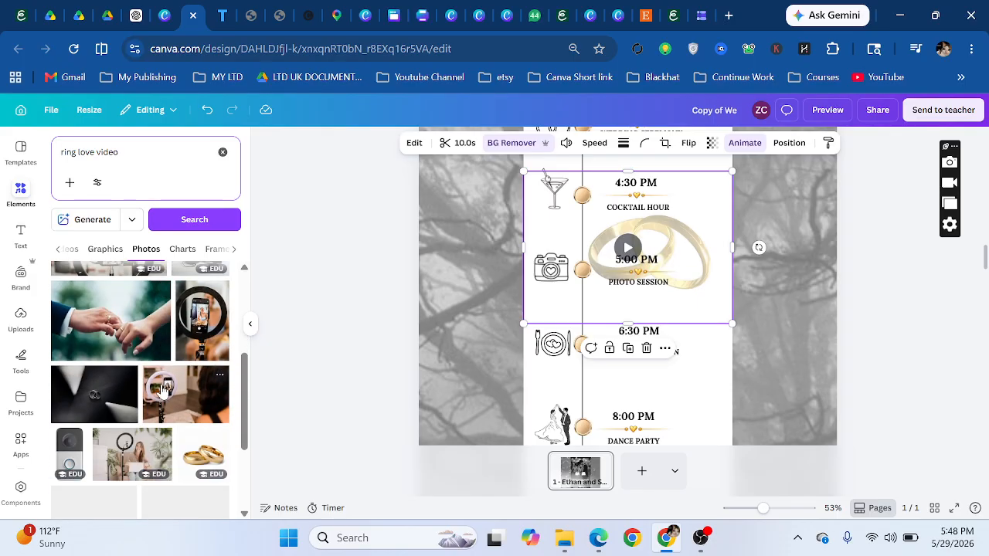
- Add a gold rings photo to the page, shift it left, then delete it
left_click_drag(277, 347, 217, 371)
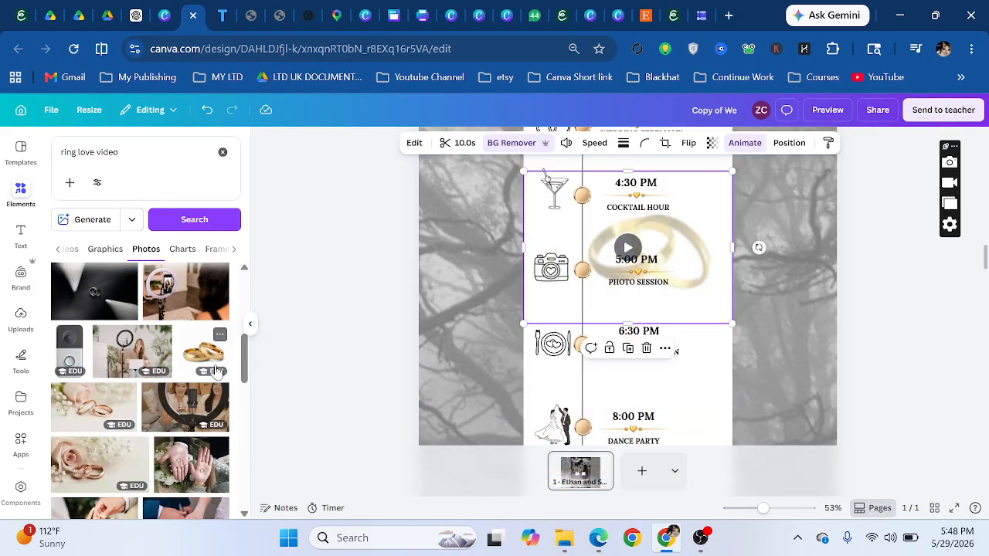
left_click(204, 356)
scroll(612, 354, "down", 10)
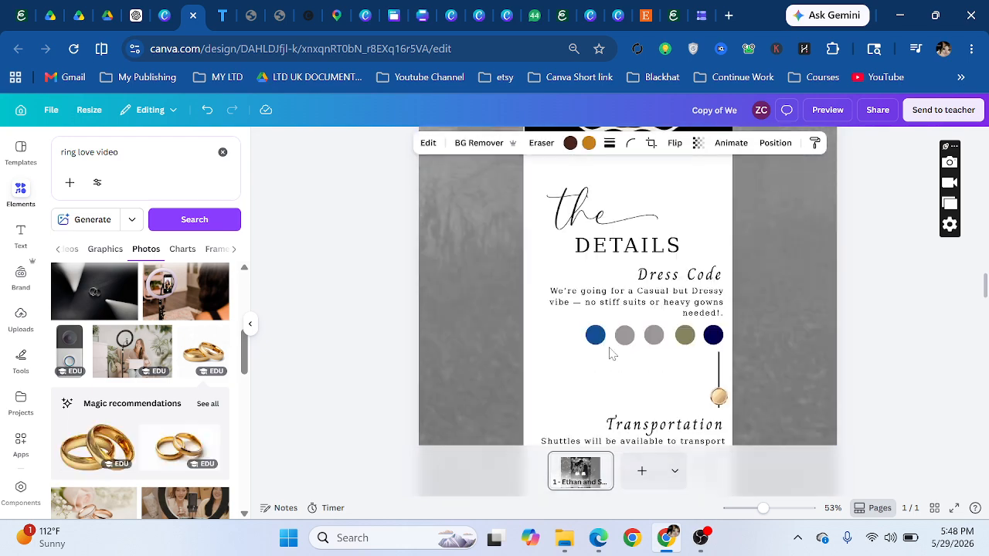
scroll(613, 347, "down", 15)
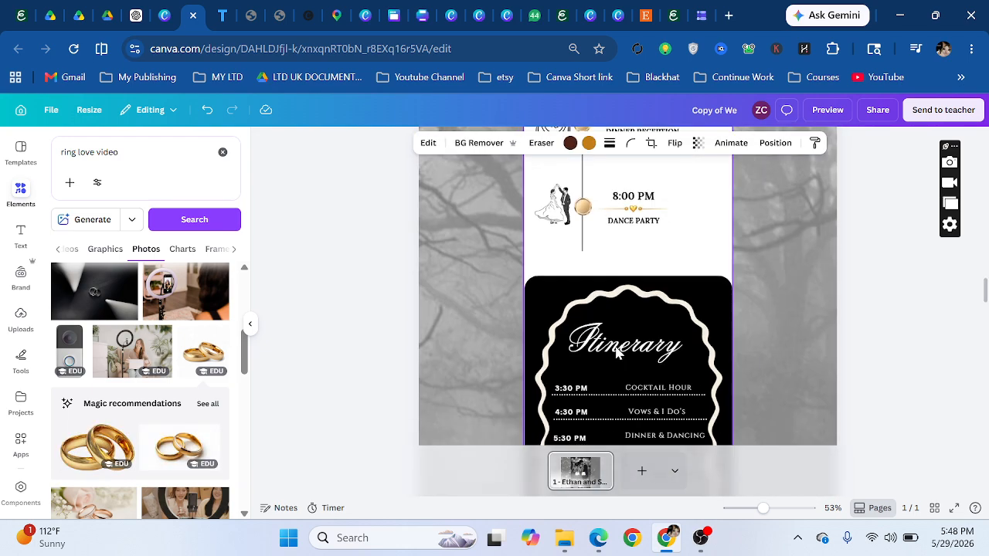
scroll(617, 352, "up", 10)
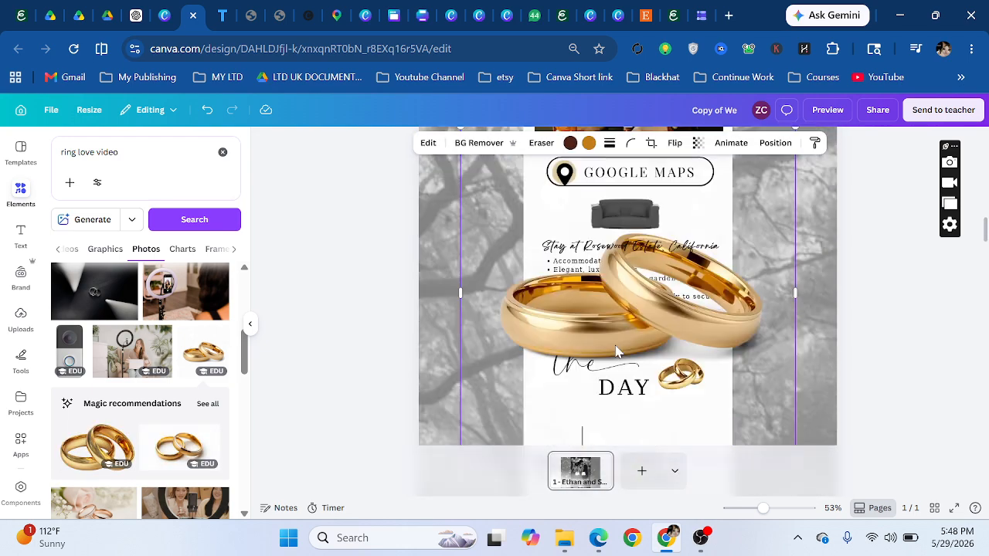
left_click_drag(598, 325, 551, 337)
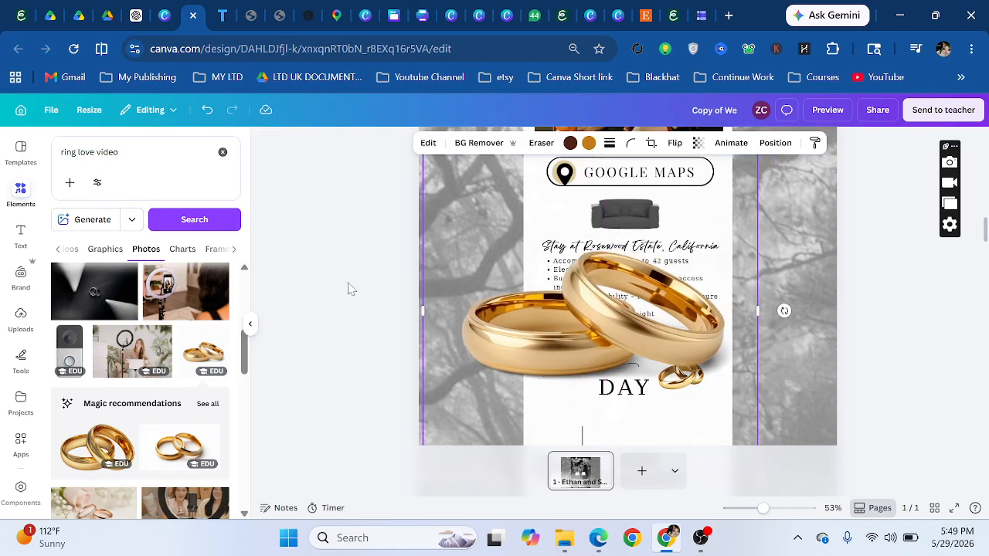
key("Delete")
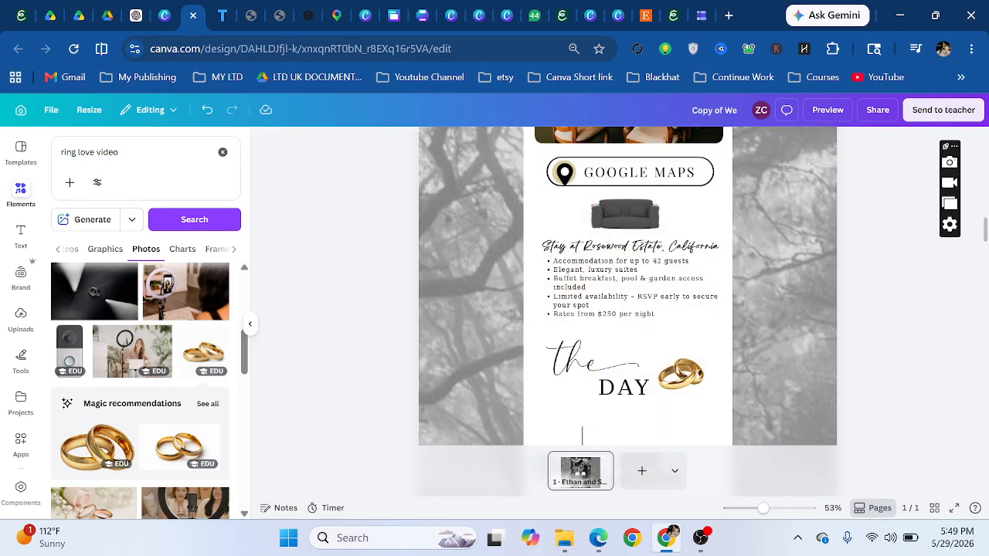
- Switch the 'ring love video' results to video clips
left_click(237, 252)
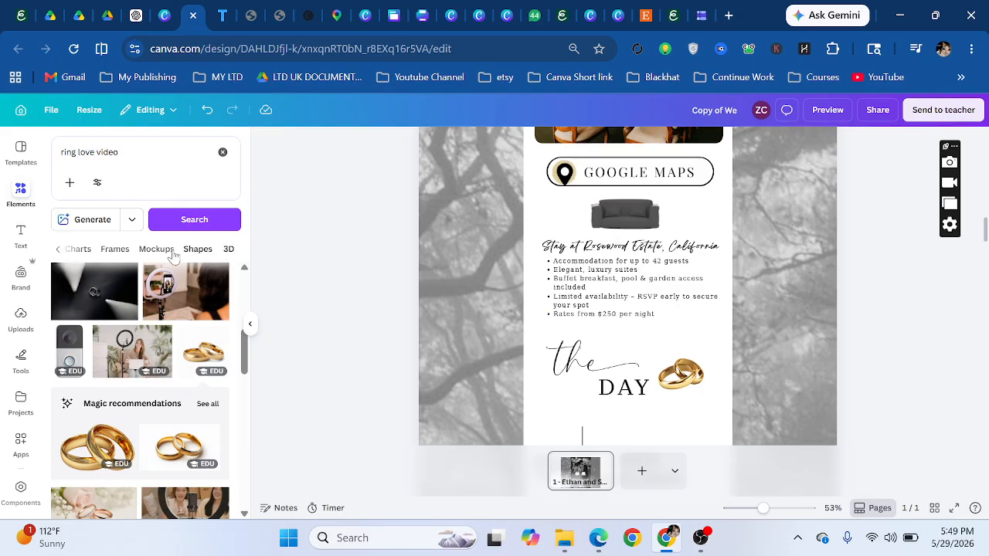
left_click(57, 251)
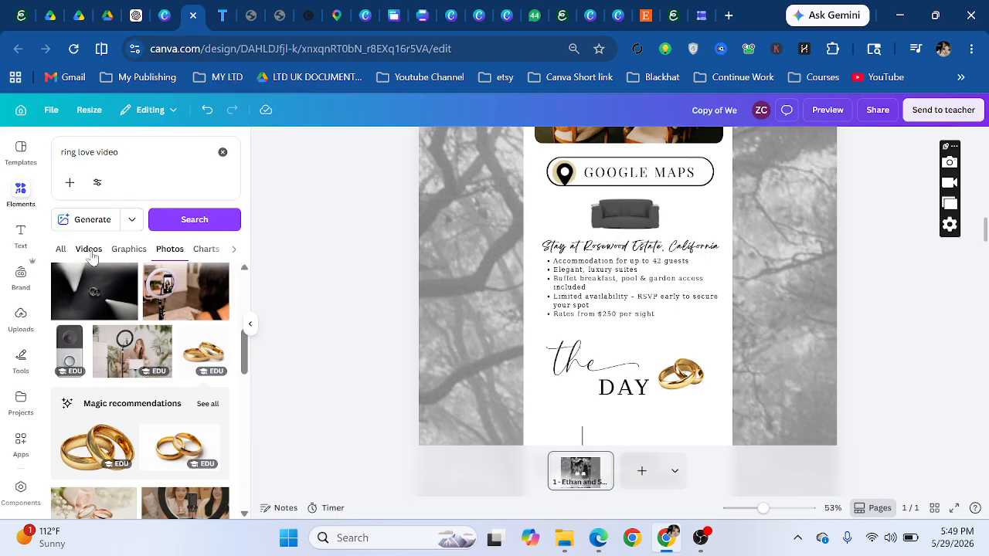
left_click(91, 254)
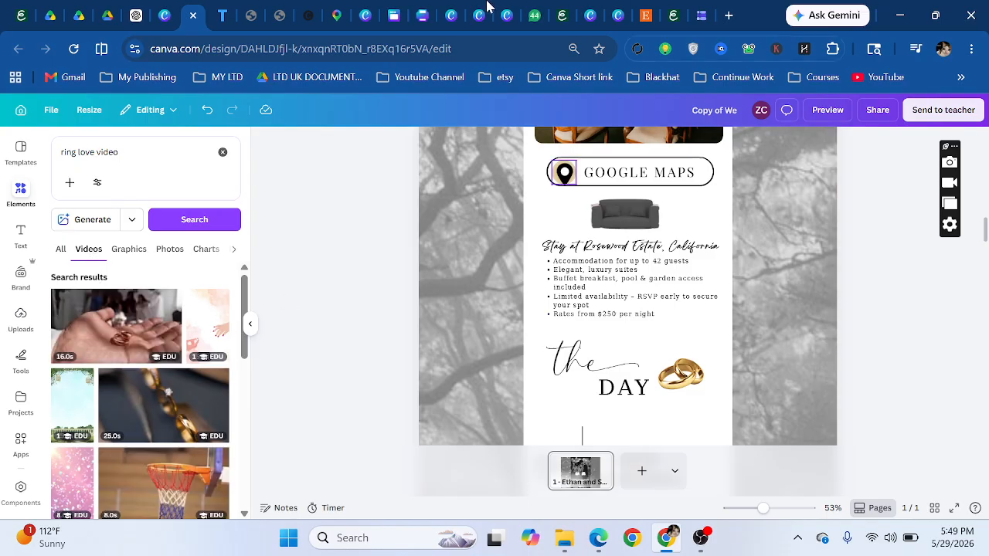
scroll(198, 433, "down", 3)
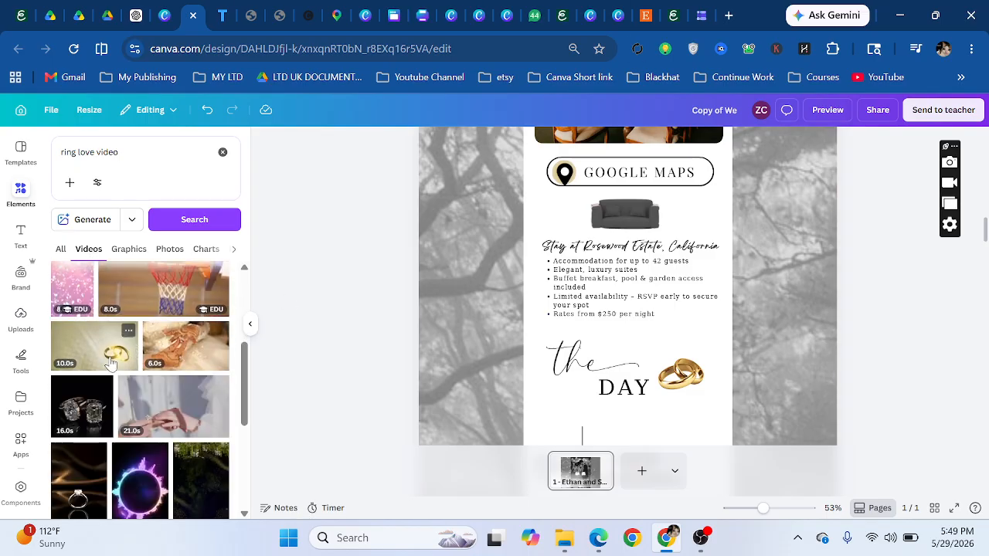
- Place a gold ring video on the accommodation section, crop it and remove its background, then delete it
mouse_move(121, 352)
left_mouse_down()
mouse_move(317, 340)
mouse_move(545, 302)
mouse_move(492, 305)
mouse_move(473, 244)
left_mouse_up()
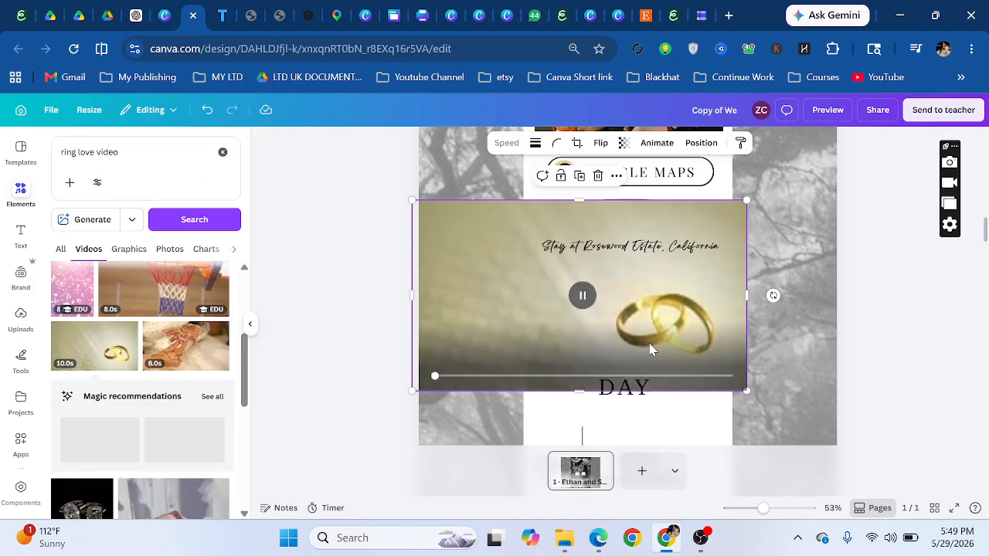
left_click_drag(627, 334, 597, 330)
scroll(122, 393, "down", 5)
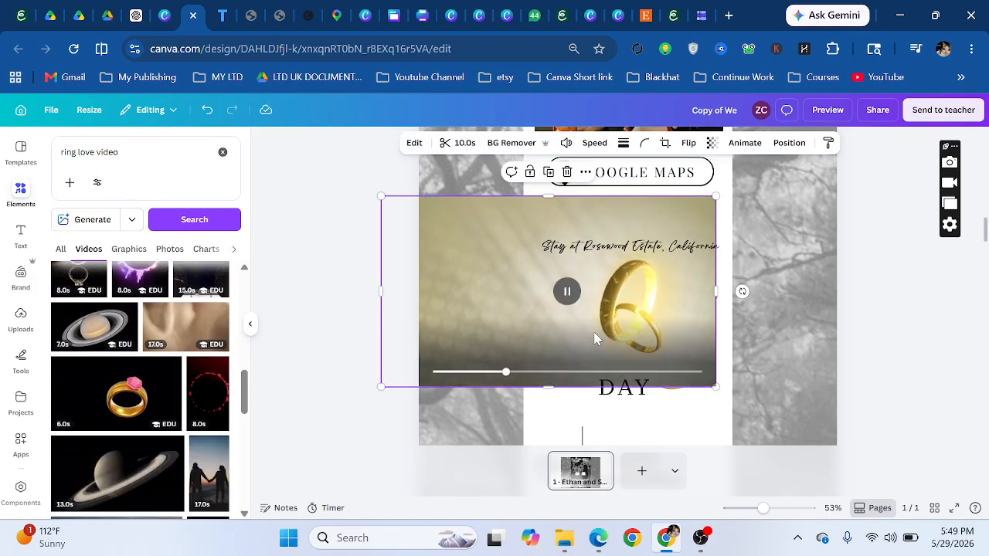
left_click_drag(381, 297, 524, 313)
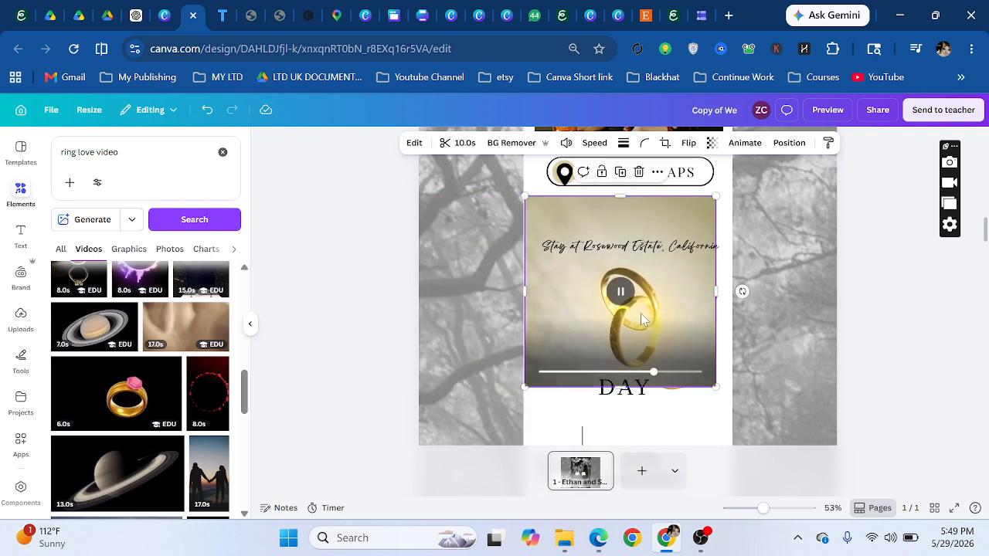
left_click(505, 149)
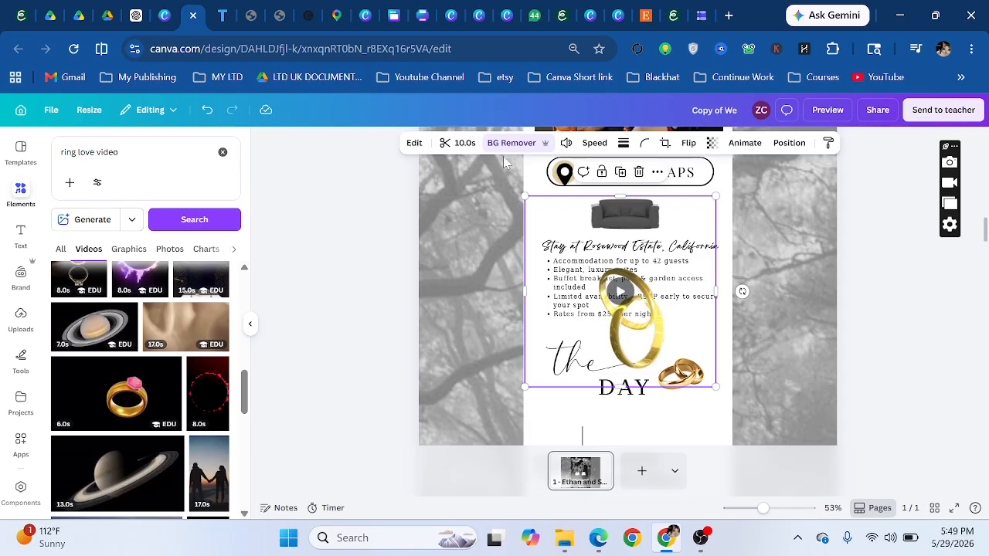
mouse_move(670, 357)
left_click_drag(659, 332, 671, 326)
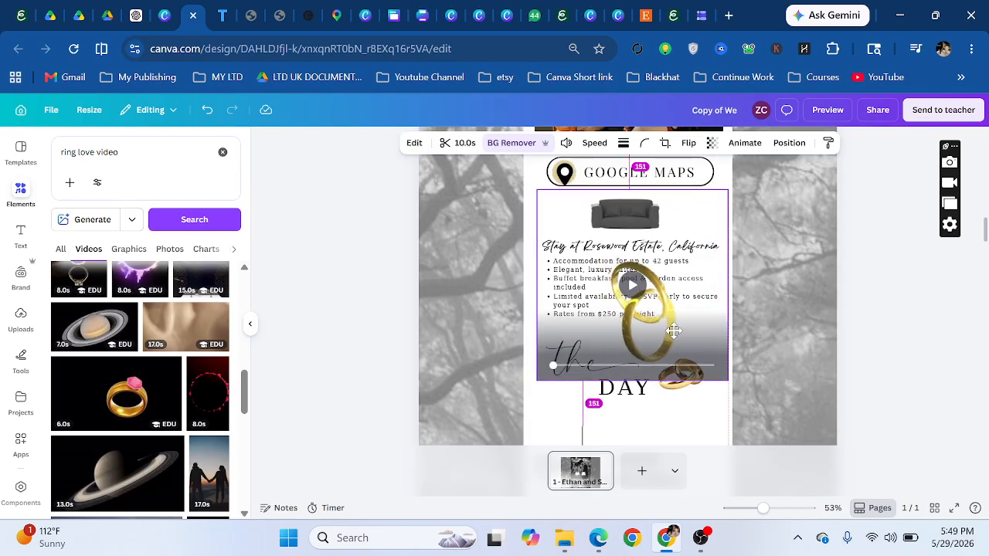
left_click(625, 286)
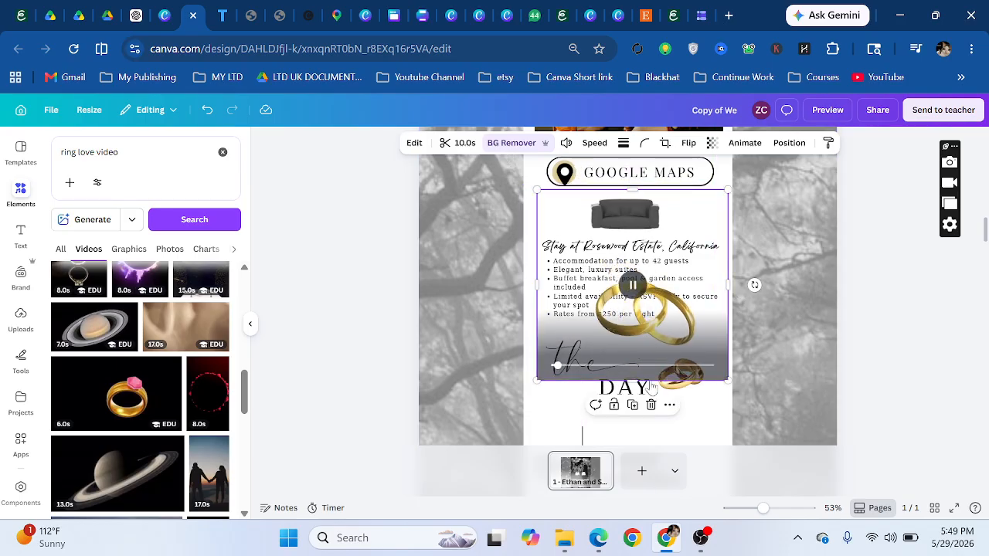
left_click(652, 405)
- Set the timeline ring video behind Cocktail Hour and Photo Session to transparency 23
scroll(622, 331, "down", 5)
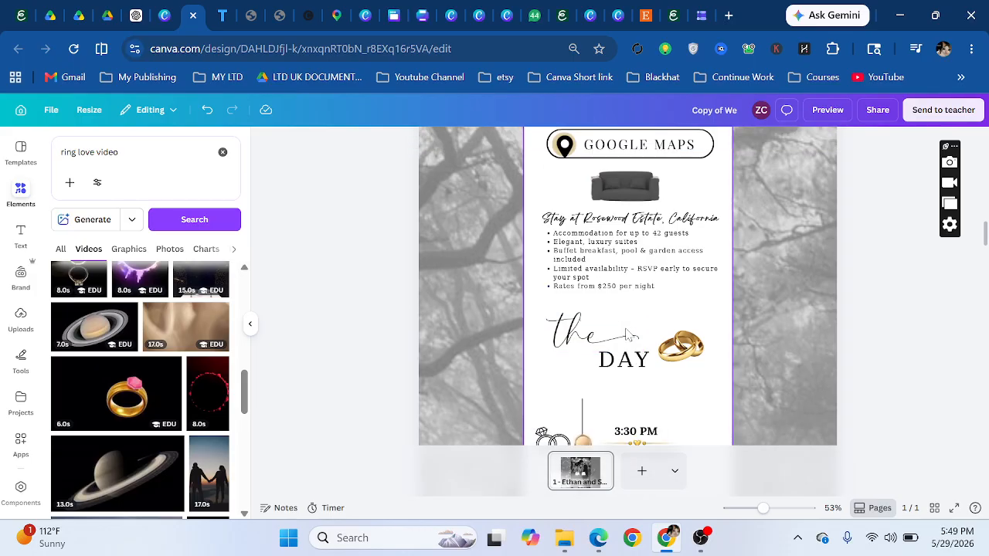
scroll(622, 330, "up", 1)
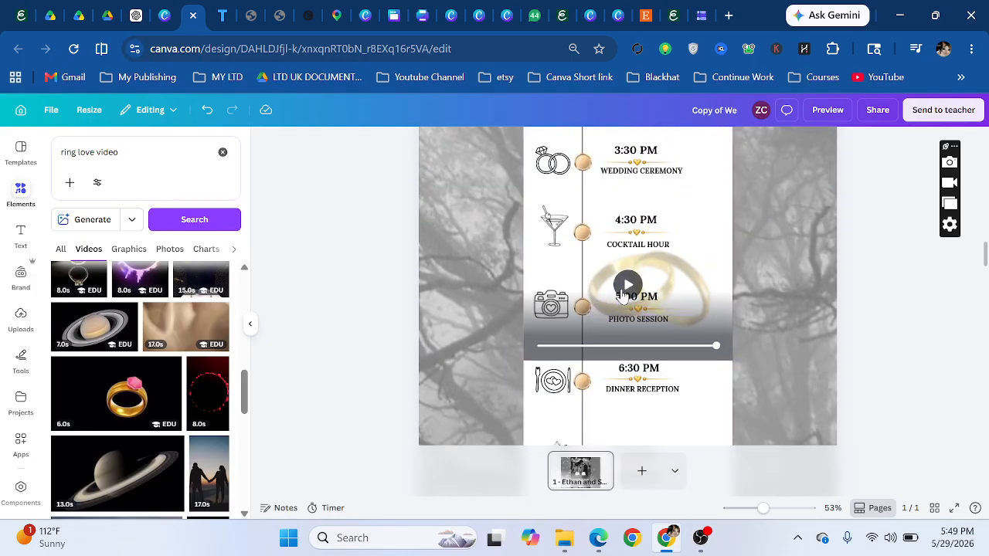
left_click(628, 285)
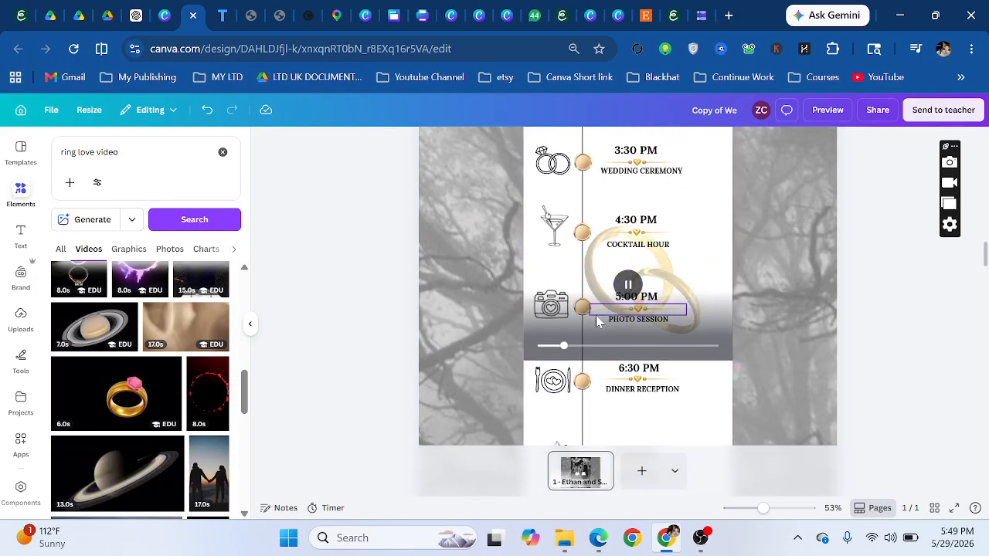
left_click(627, 286)
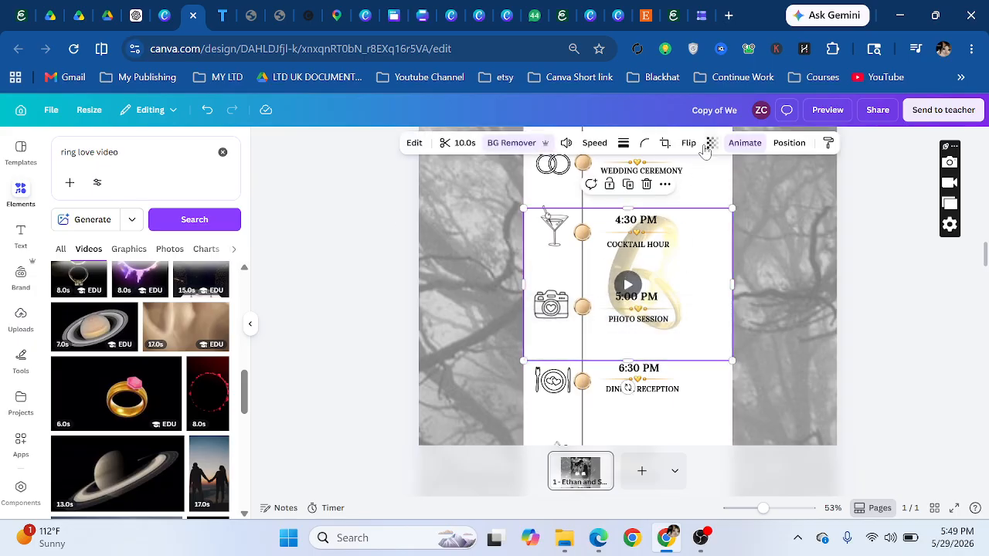
left_click(710, 144)
left_click_drag(684, 192, 759, 195)
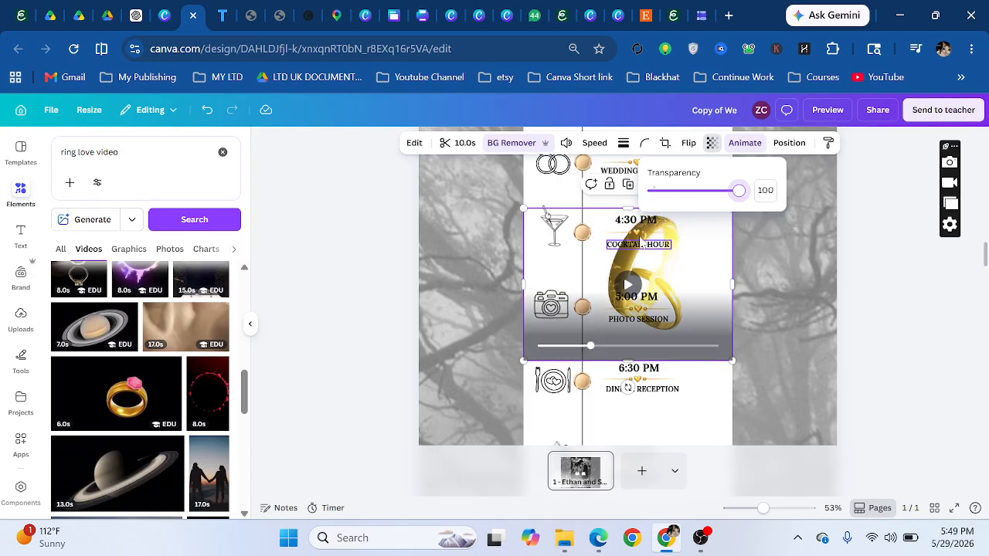
left_click_drag(739, 190, 674, 192)
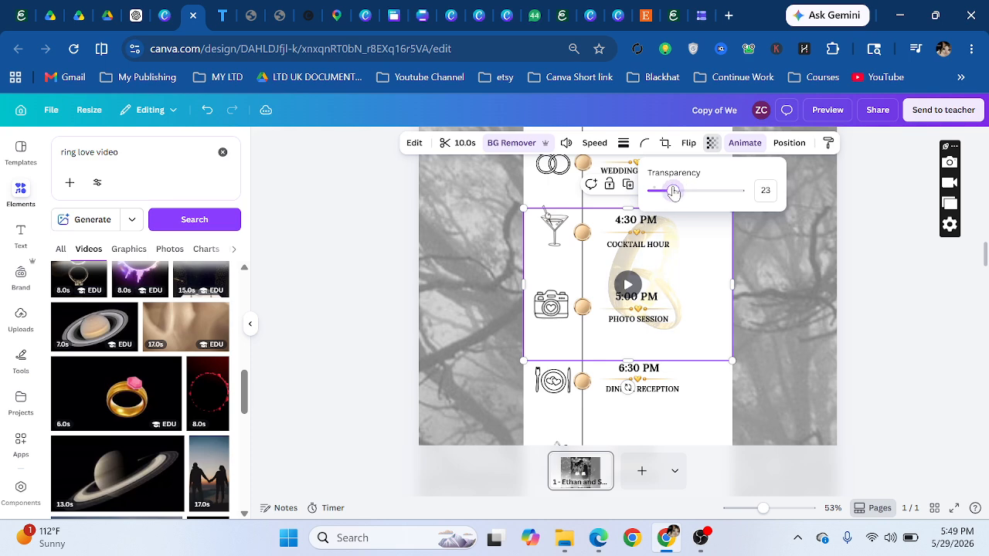
left_click(745, 267)
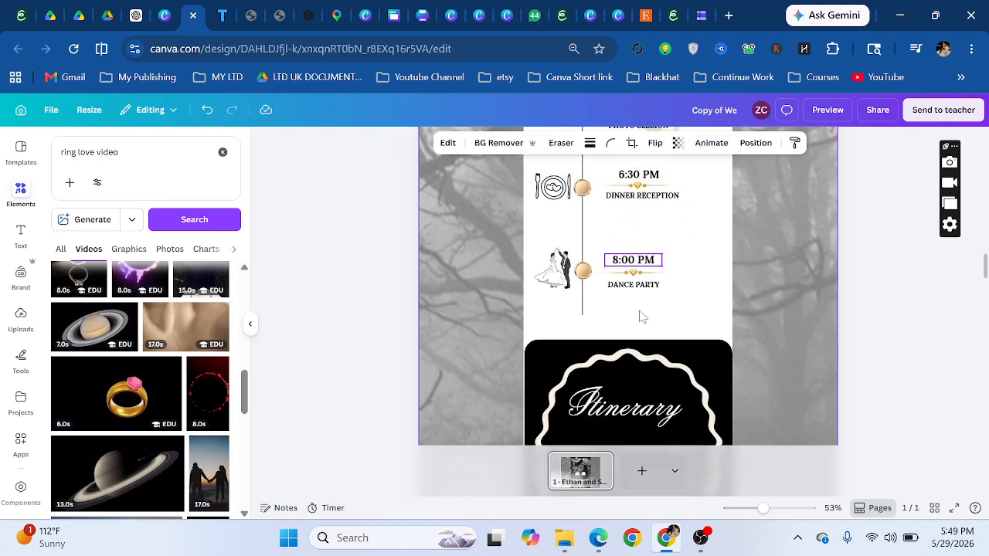
scroll(572, 265, "up", 3)
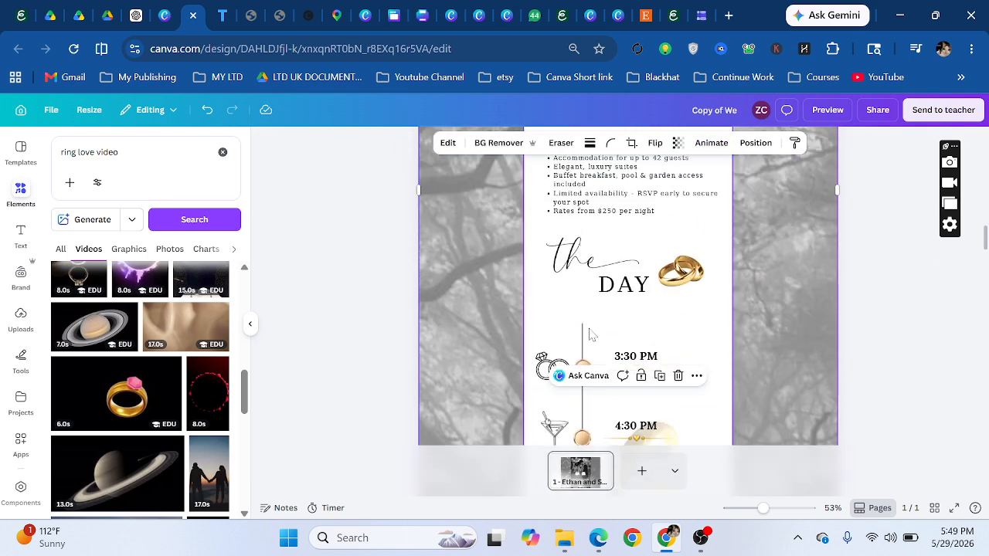
scroll(581, 340, "down", 2)
left_click(579, 240)
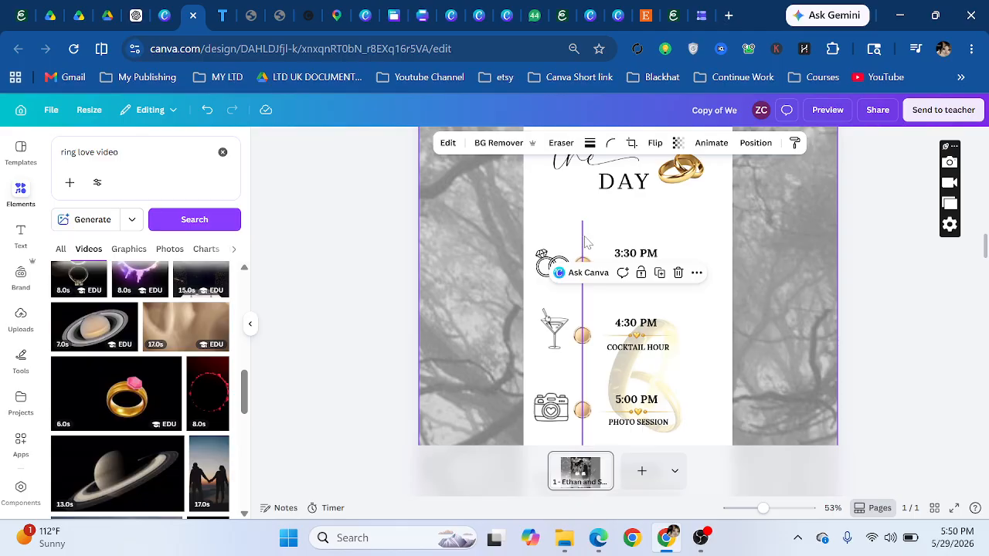
- Select the 3:30 PM timeline dot and search elements for 'golden seal envel'
left_click(584, 242)
left_click(583, 267)
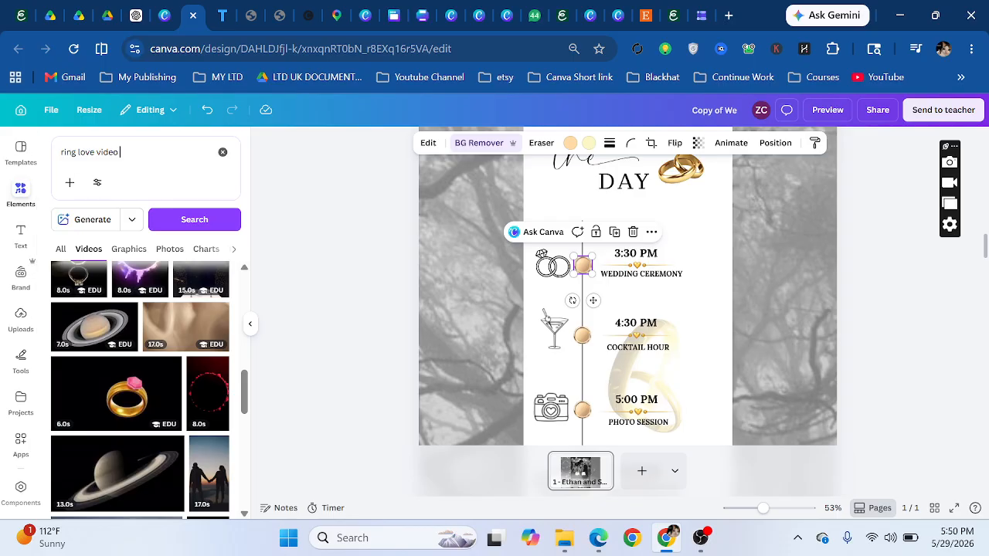
left_click(20, 193)
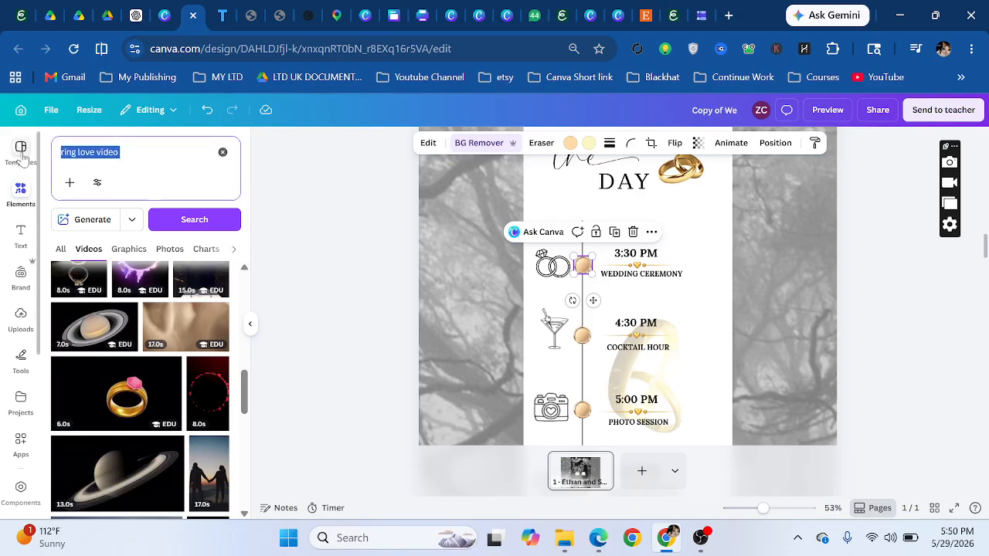
type("golden seal e")
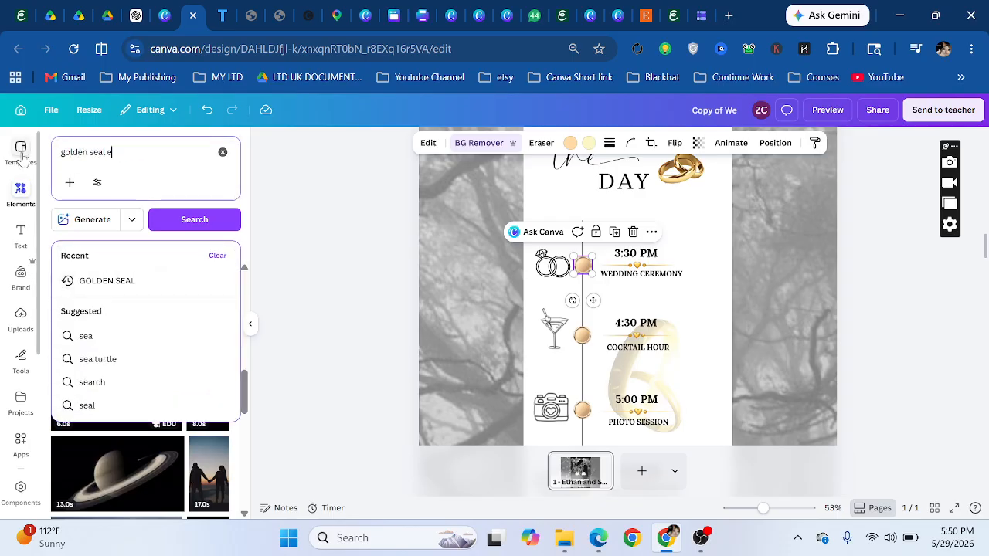
type("nvelop")
key("Return")
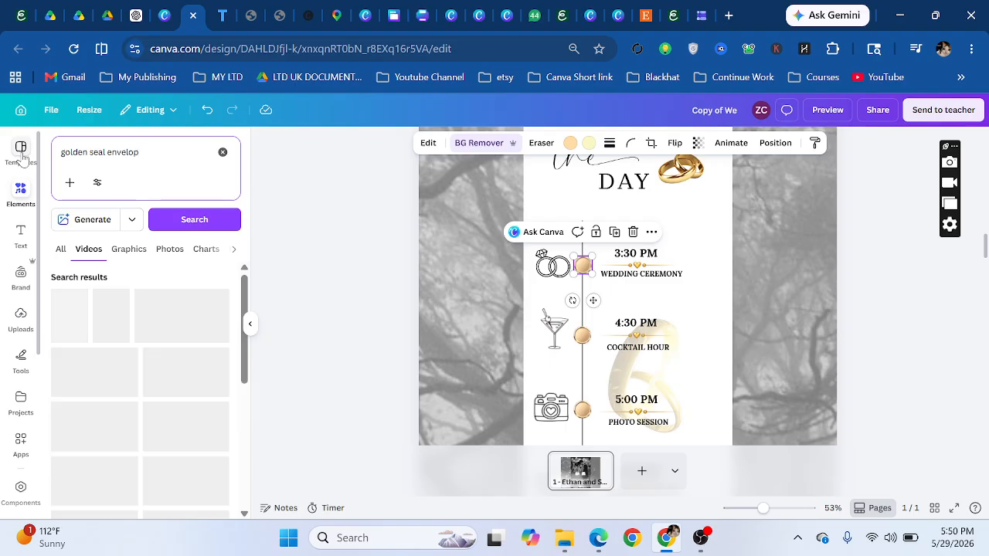
- Show all Graphics results for golden seals and envelopes, browse them, and deselect the dot
left_click(62, 249)
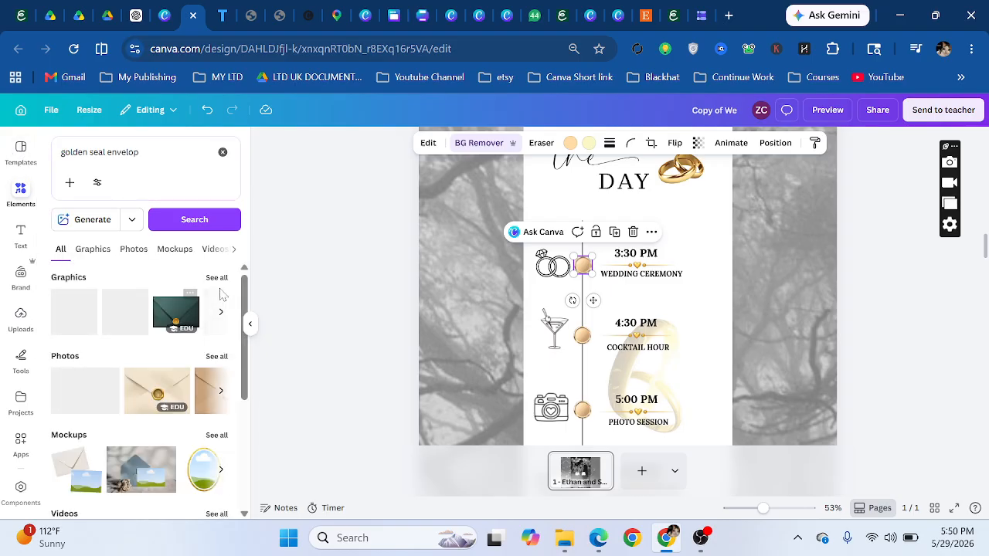
left_click(215, 277)
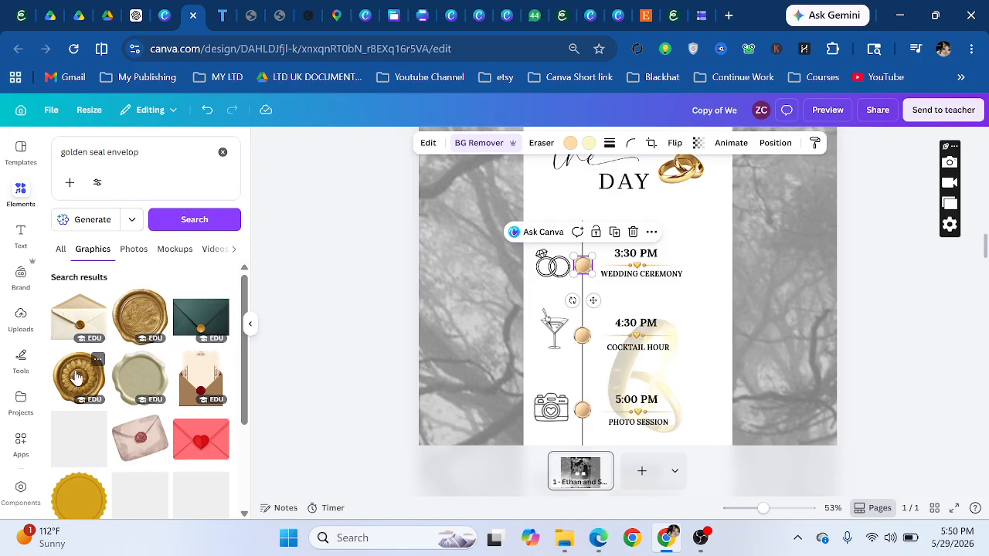
scroll(75, 377, "down", 10)
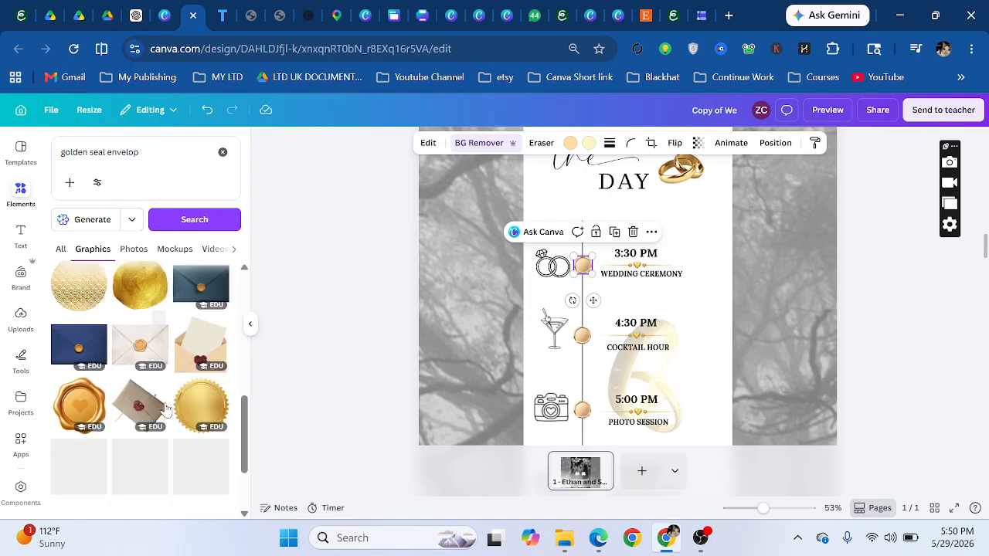
scroll(132, 394, "down", 5)
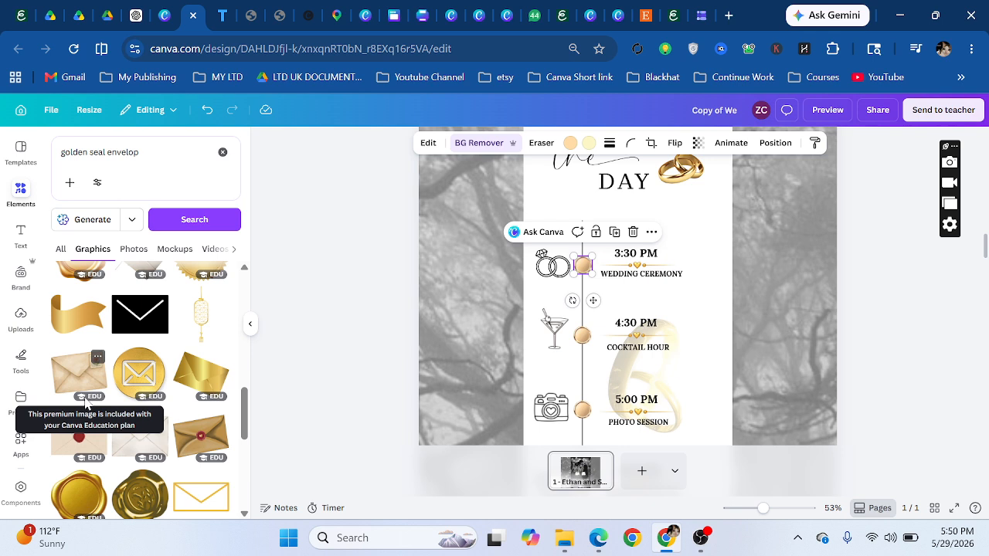
scroll(156, 371, "down", 5)
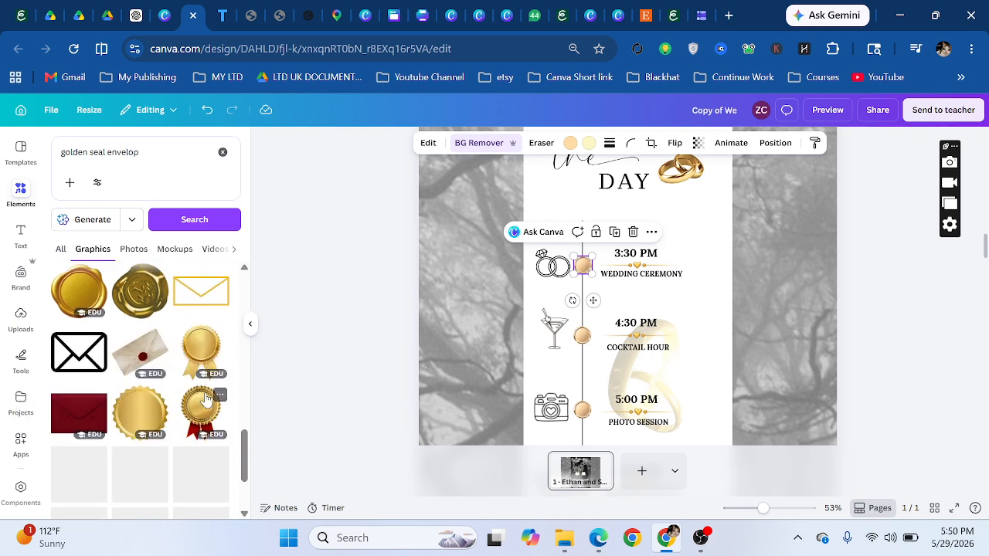
scroll(142, 295, "down", 3)
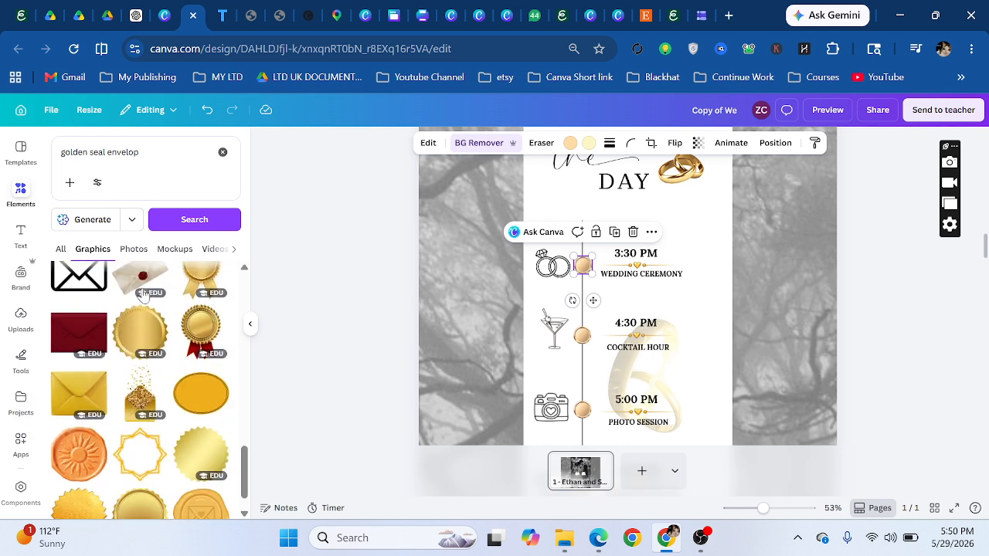
scroll(611, 325, "down", 3)
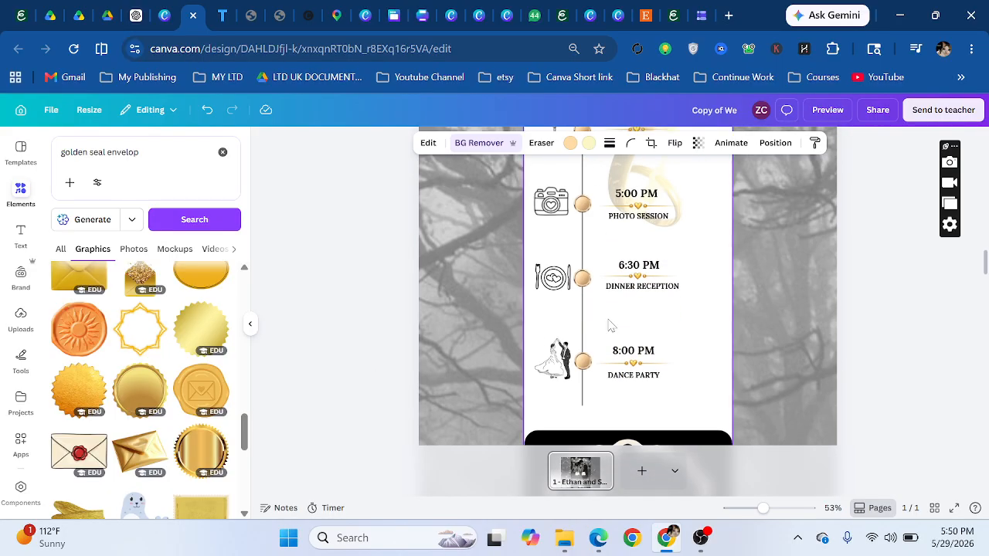
scroll(673, 335, "up", 3)
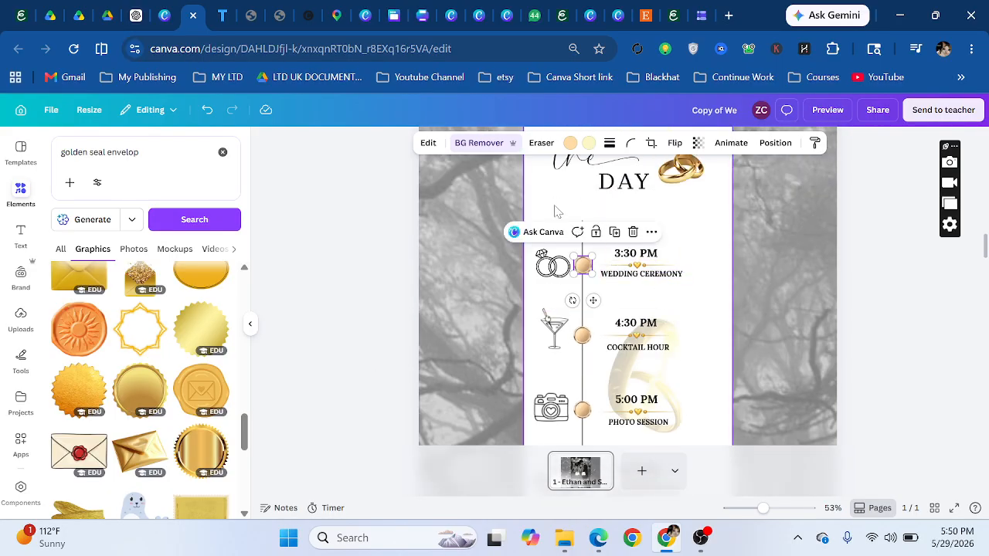
key("Escape")
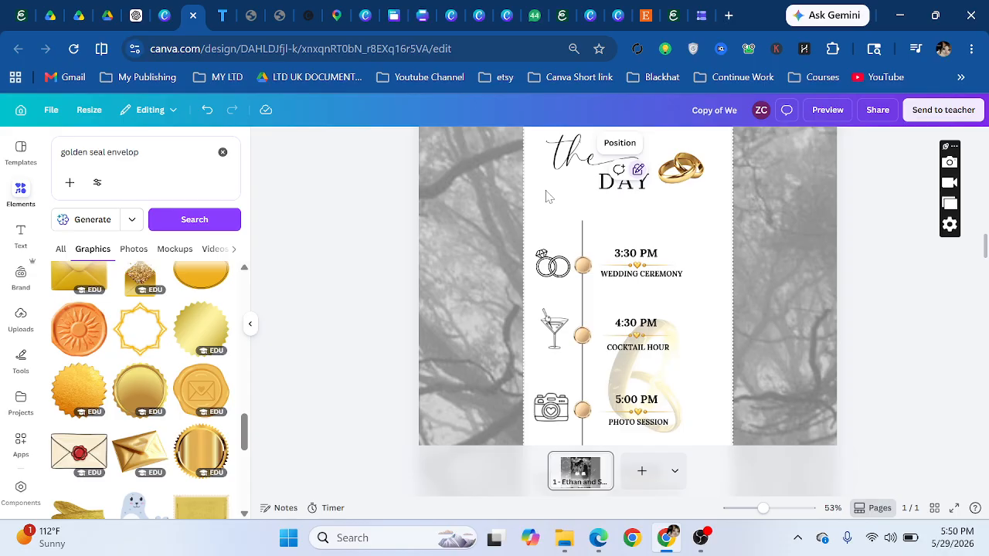
- Inspect the timeline's rings, cocktail glass and camera icons
left_click(555, 274)
left_click(555, 331)
scroll(554, 332, "down", 3)
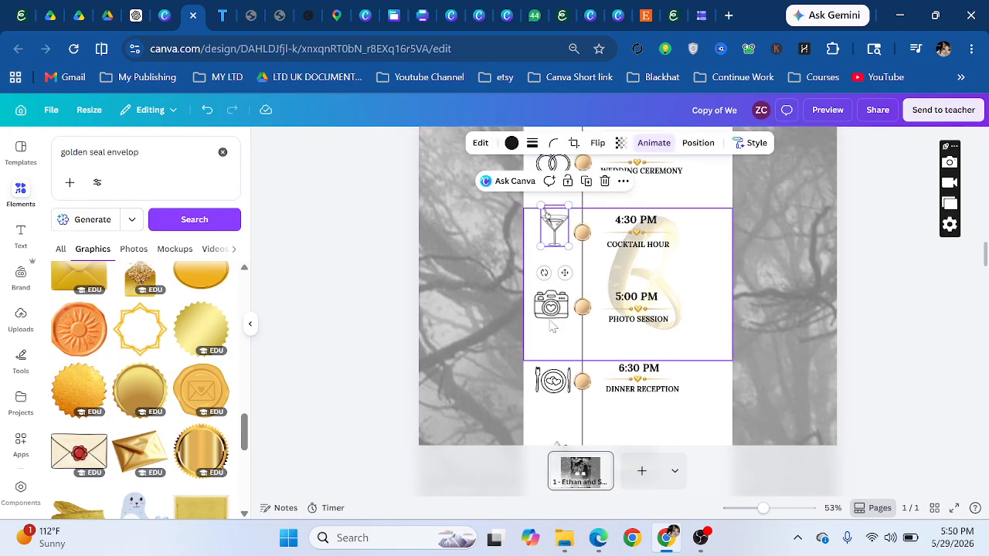
left_click(552, 325)
left_click(550, 313)
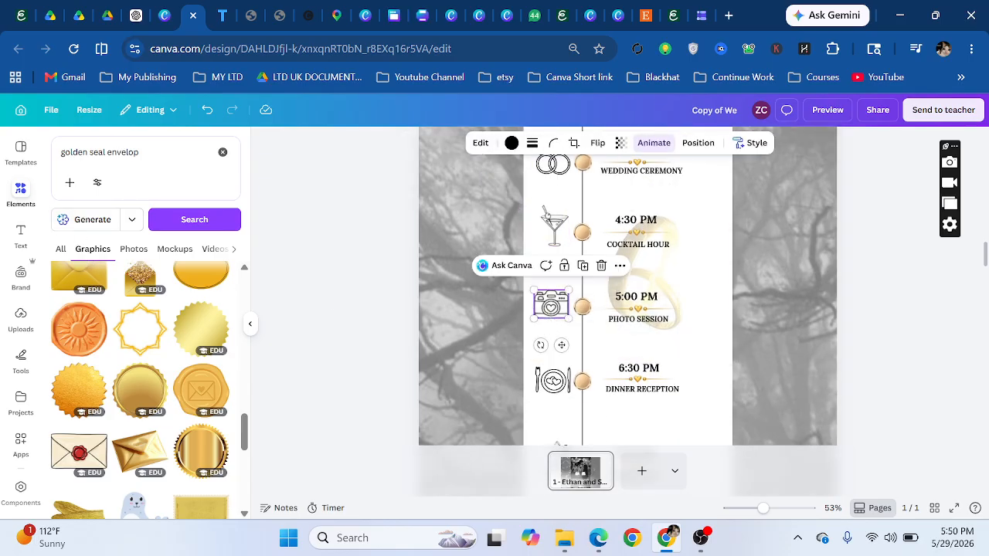
- Search elements for 'wedding icon', browse the graphics, and compare with the 6:30 PM dinner icon
left_click(100, 152)
type("weddi")
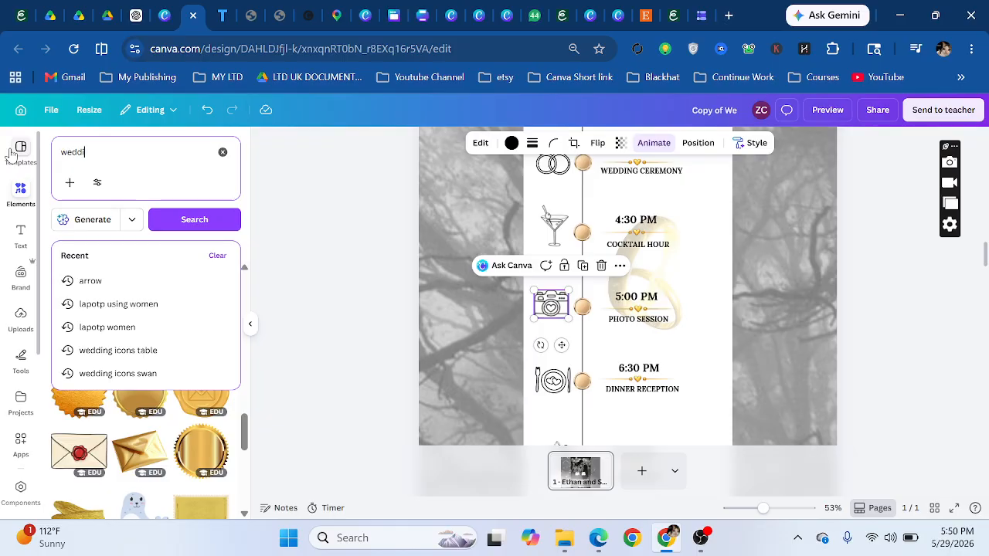
type("ng icon")
key("Return")
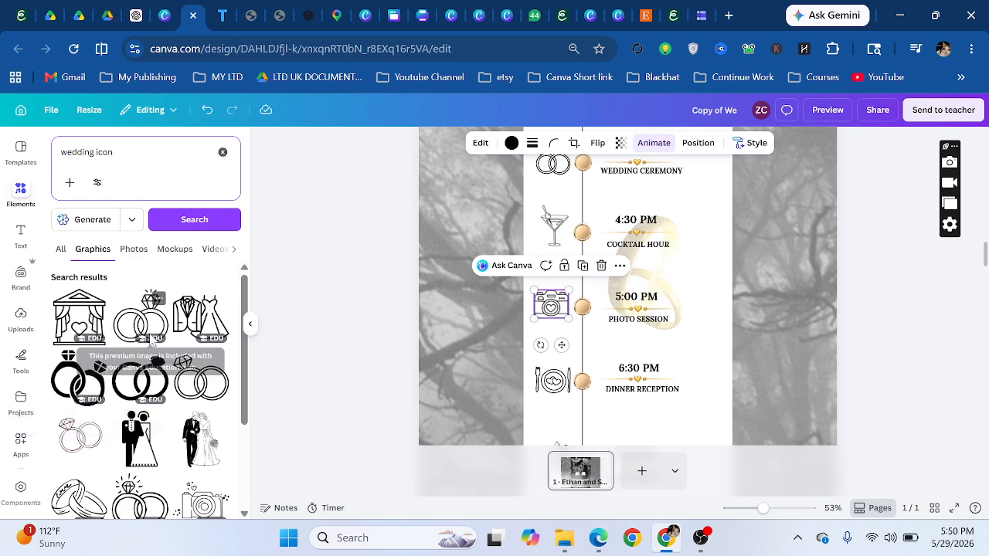
scroll(93, 333, "down", 2)
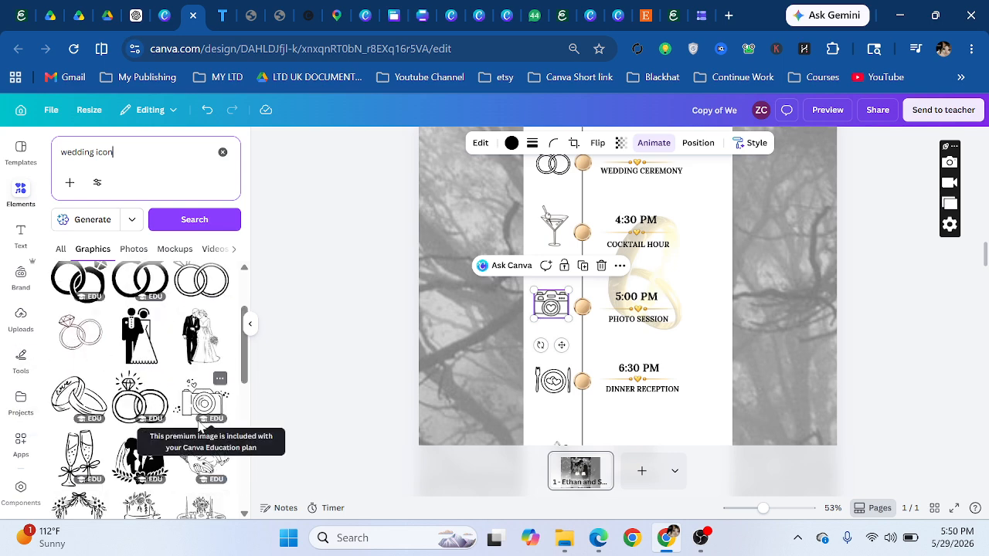
scroll(201, 425, "down", 5)
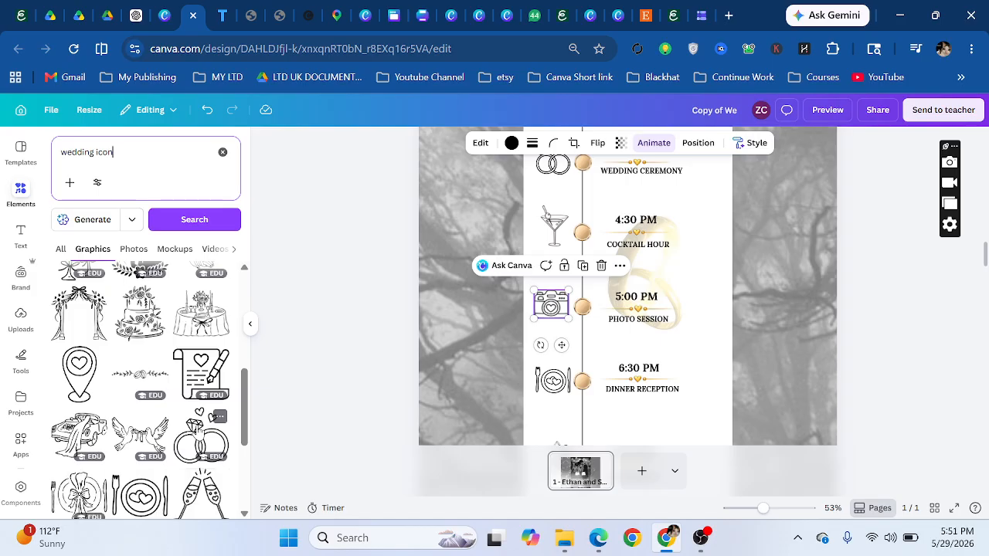
mouse_move(368, 11)
left_click(555, 387)
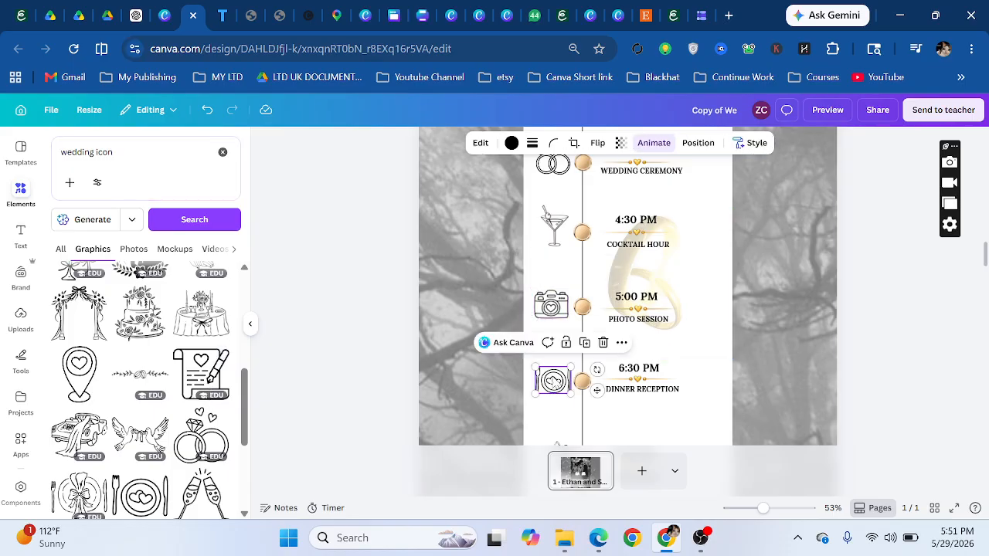
- Scroll past the itinerary, checking the 8:00 PM dancing-couple graphic and Itinerary title
scroll(628, 286, "down", 2)
scroll(627, 286, "down", 2)
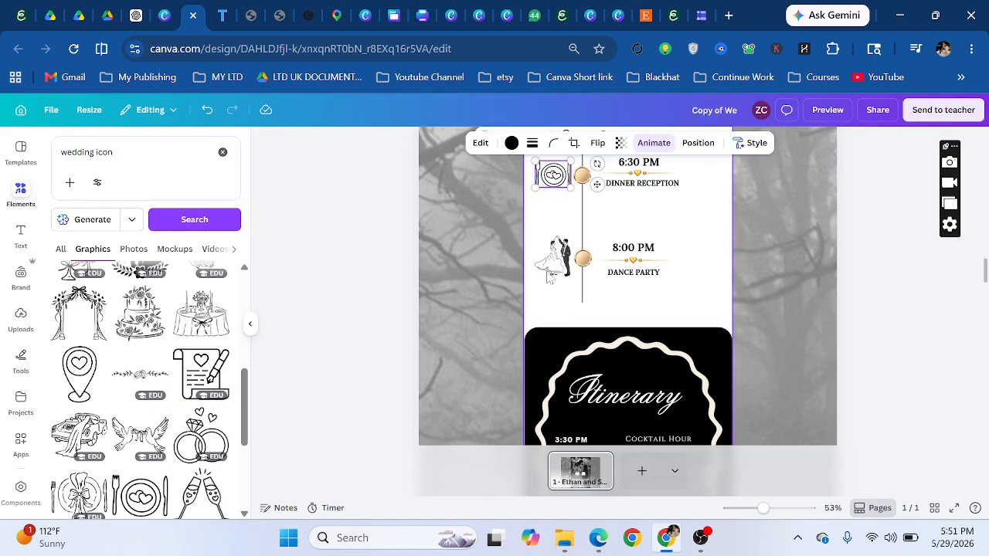
left_click(553, 258)
scroll(587, 232, "down", 3)
left_click(615, 197)
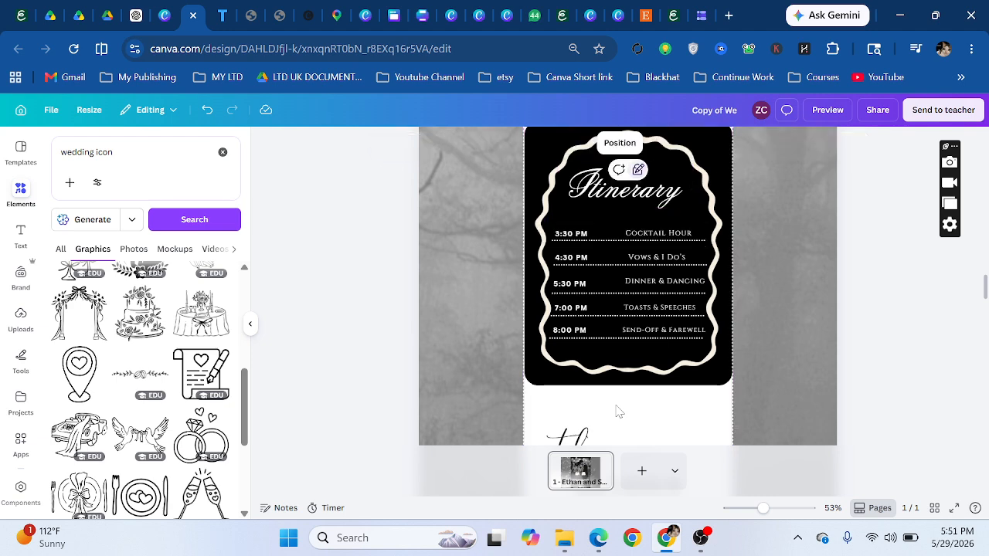
scroll(618, 405, "up", 3)
scroll(554, 328, "down", 10)
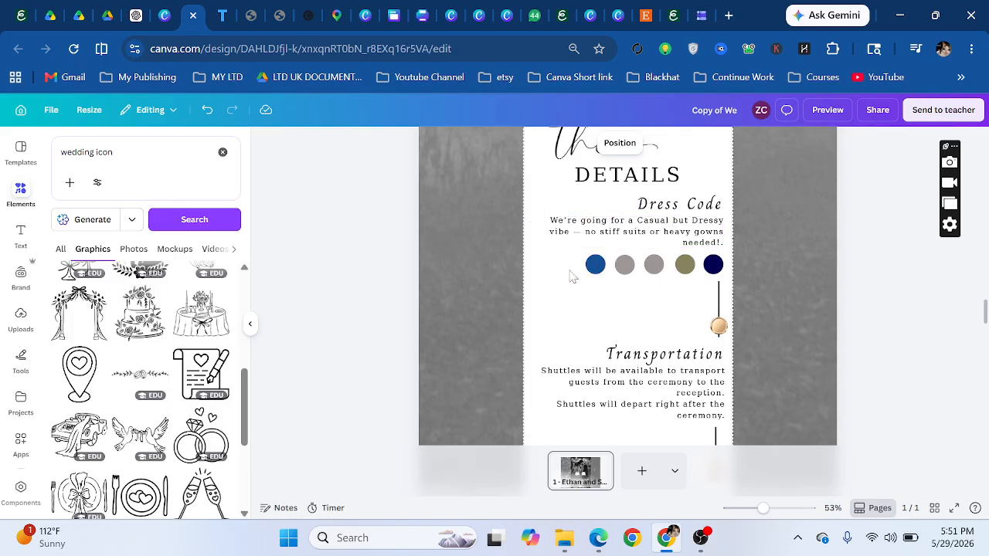
scroll(557, 301, "up", 2)
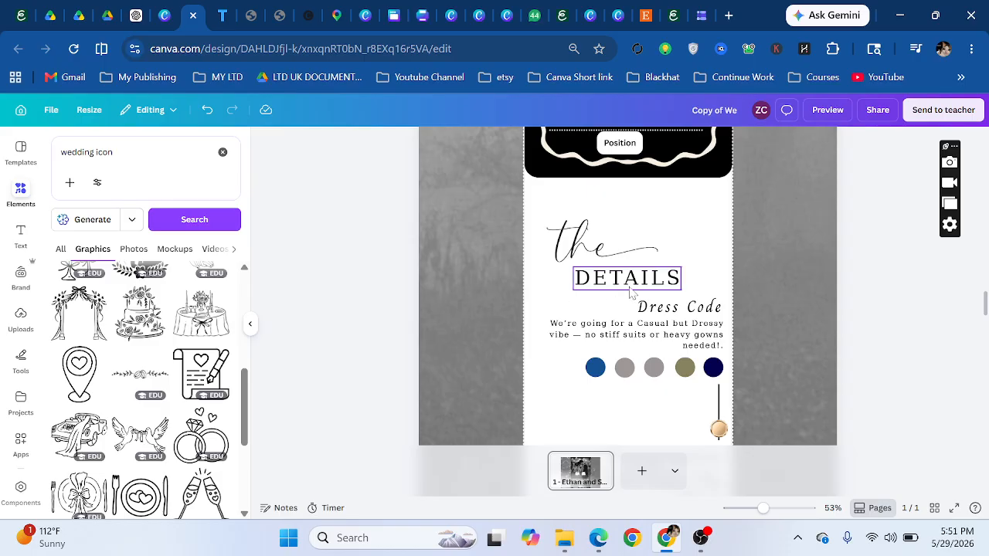
scroll(624, 297, "down", 5)
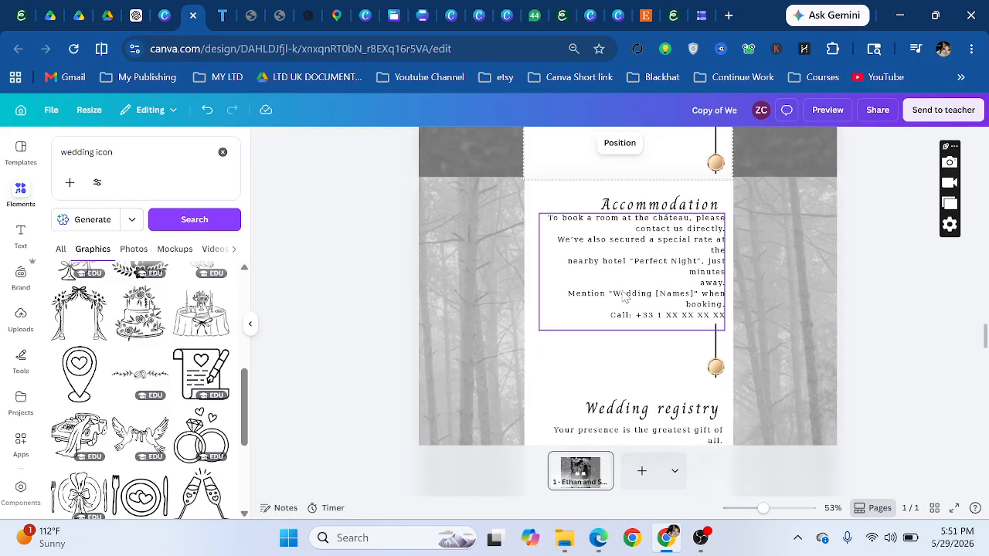
scroll(630, 297, "down", 5)
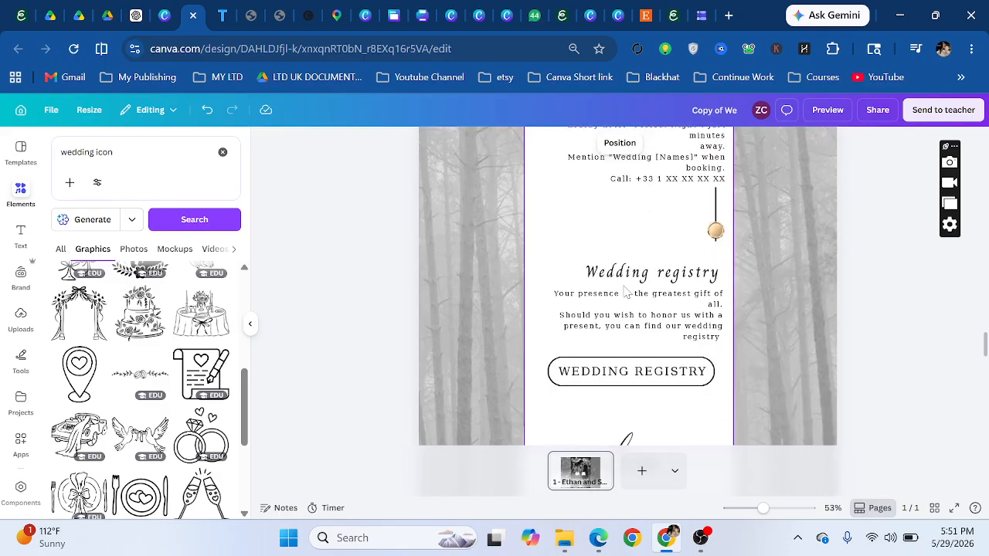
scroll(616, 292, "up", 2)
- Put the WEDDING REGISTRY button text into editing with the whole phrase selected
left_click(606, 198)
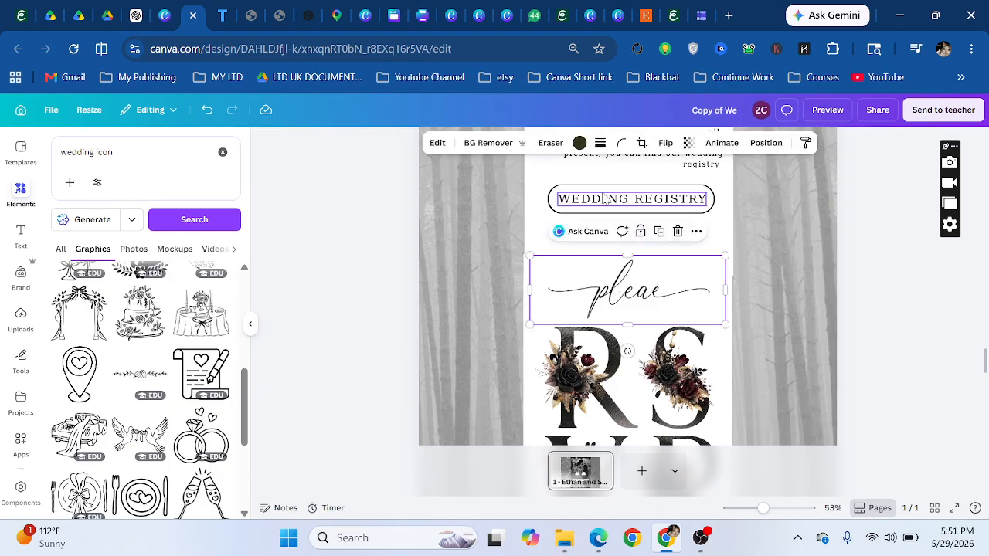
left_click(605, 199)
scroll(641, 307, "up", 2)
left_click(642, 309)
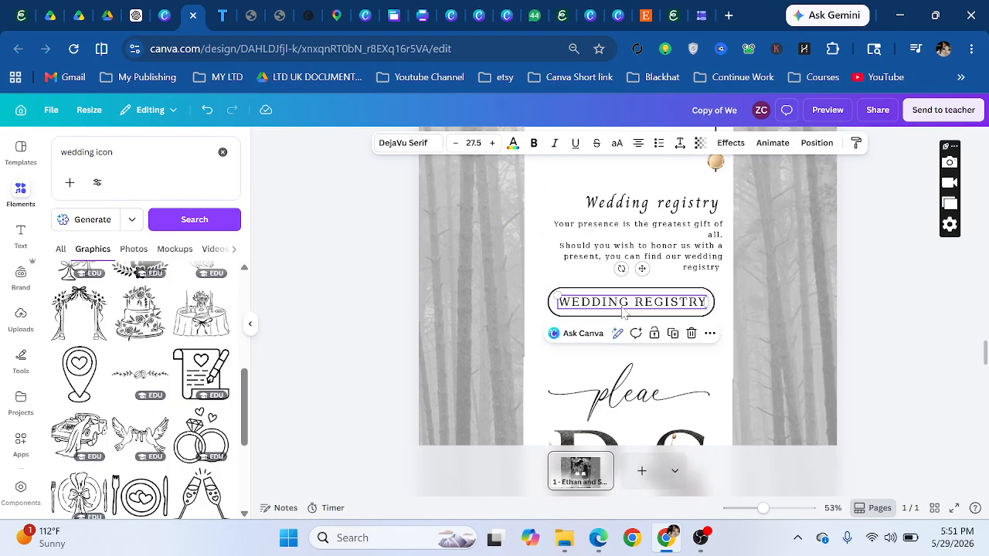
key("ctrl+a")
- Switch to Etsy and go from its homepage to the Registry page
left_click(647, 12)
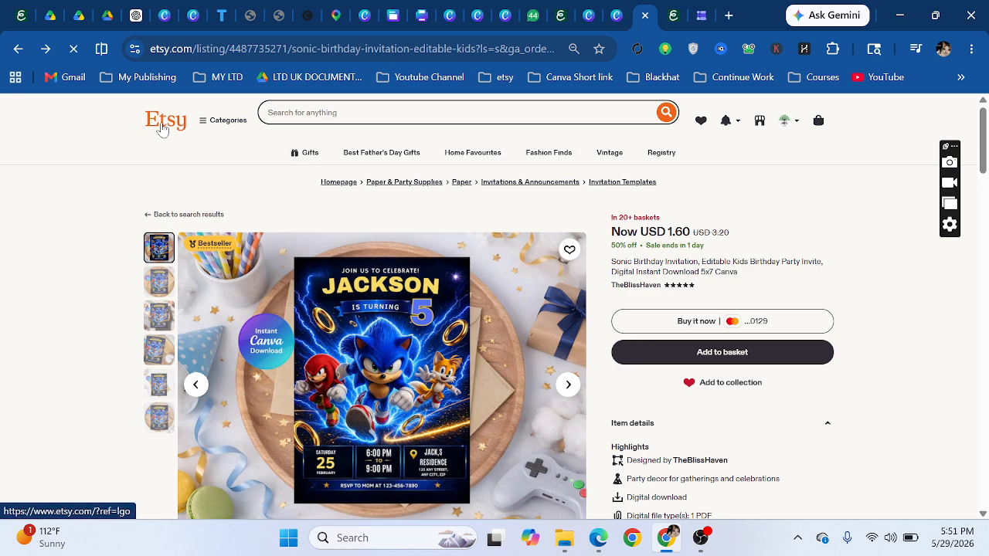
left_click(161, 128)
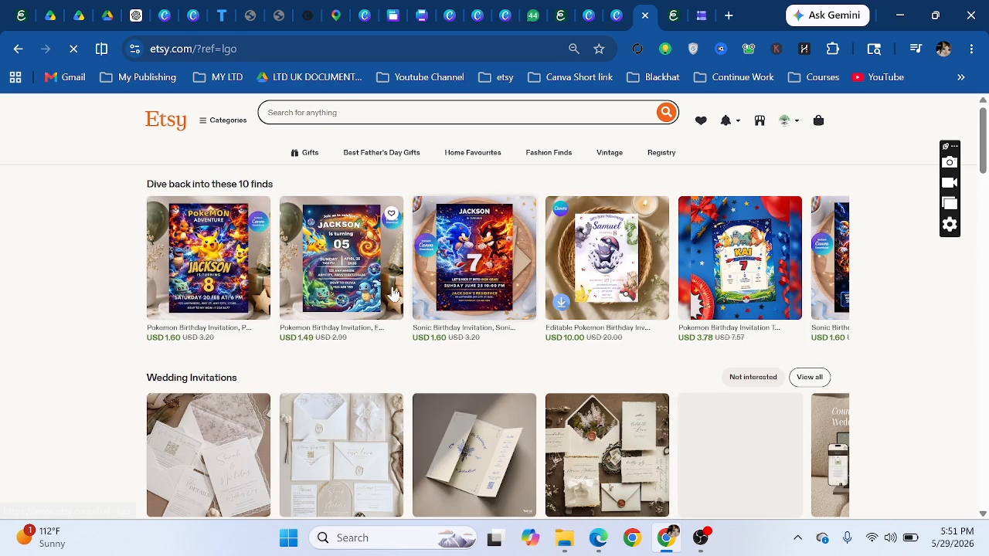
scroll(394, 294, "down", 3)
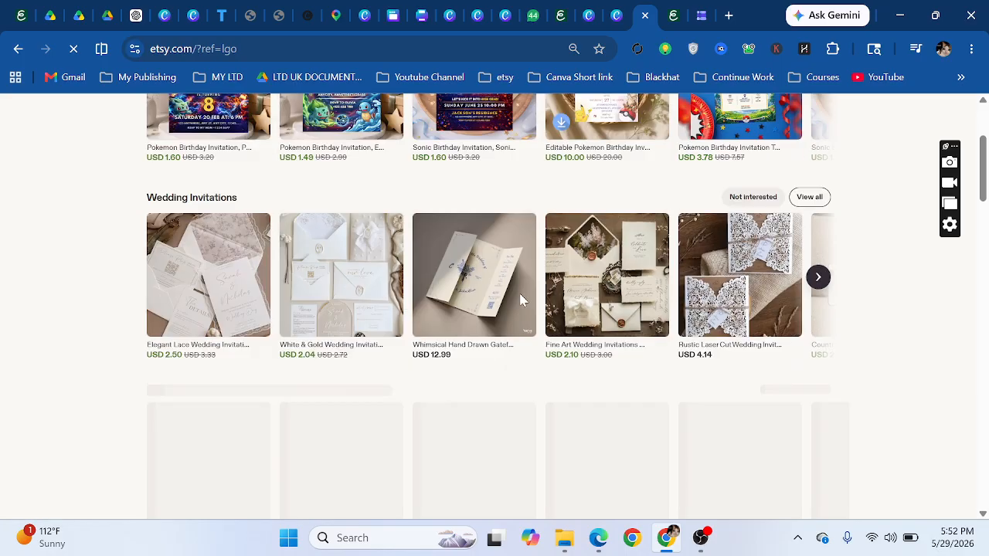
scroll(520, 300, "up", 3)
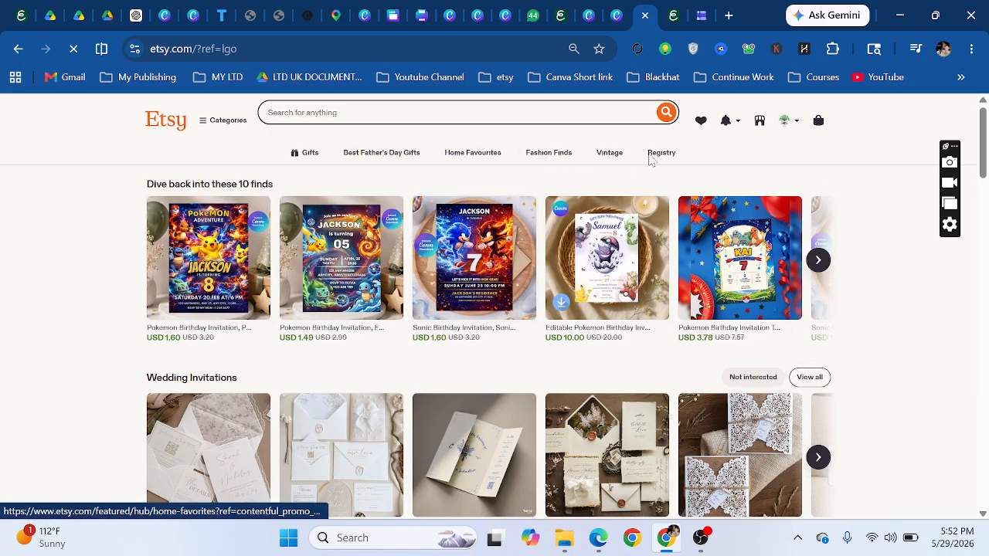
left_click(659, 156)
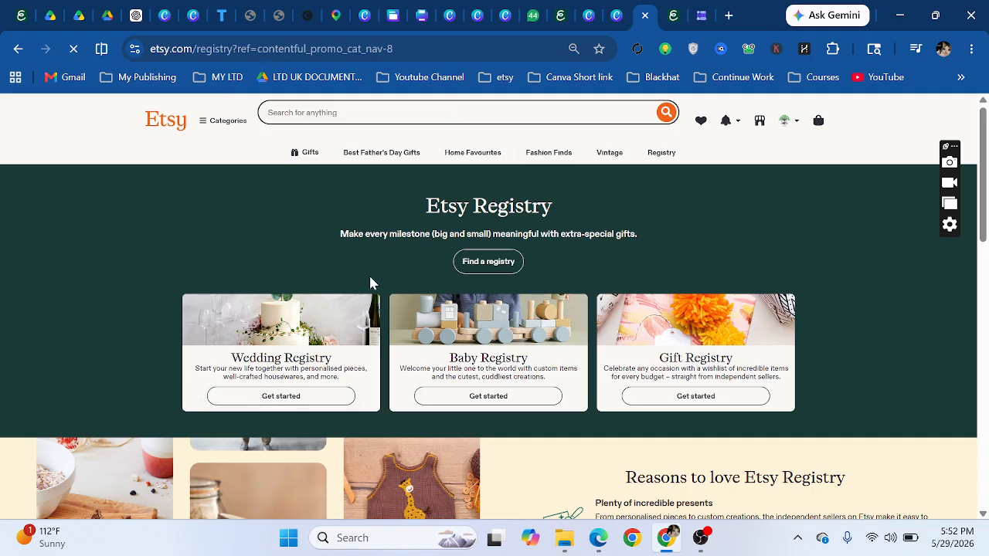
scroll(370, 281, "down", 1)
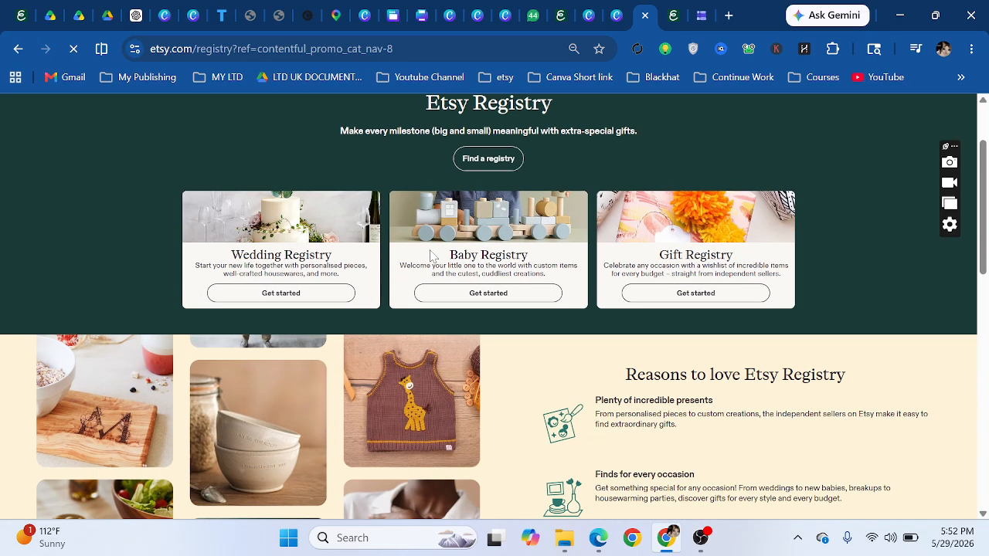
- Link the WEDDING REGISTRY text to the pasted tickcounter.com countdown address
left_click(194, 14)
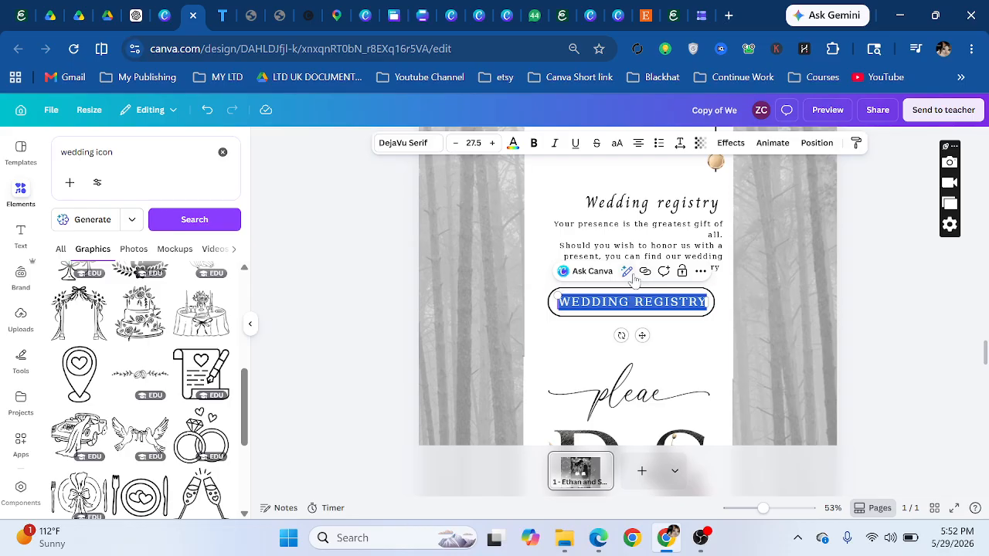
left_click(632, 302)
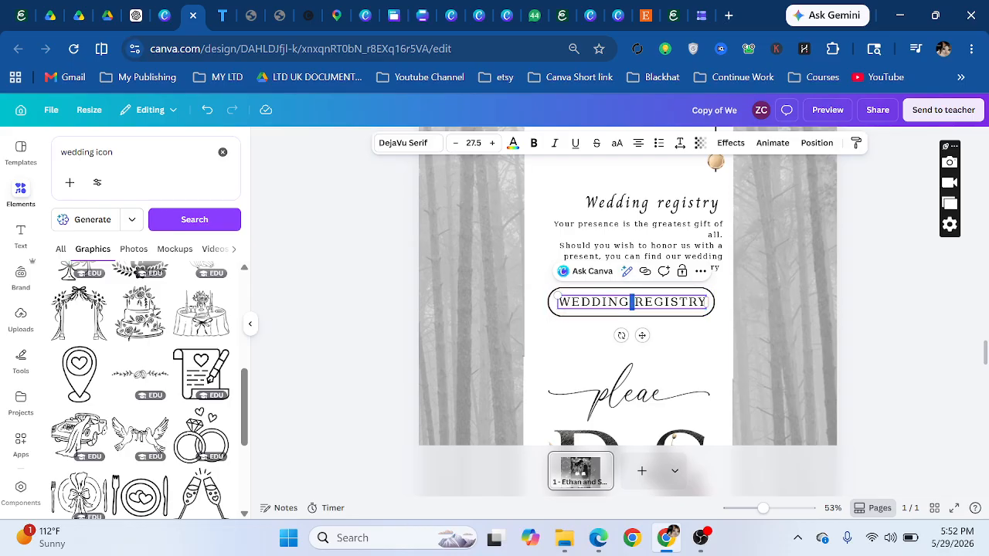
key("ctrl+a")
left_click(645, 271)
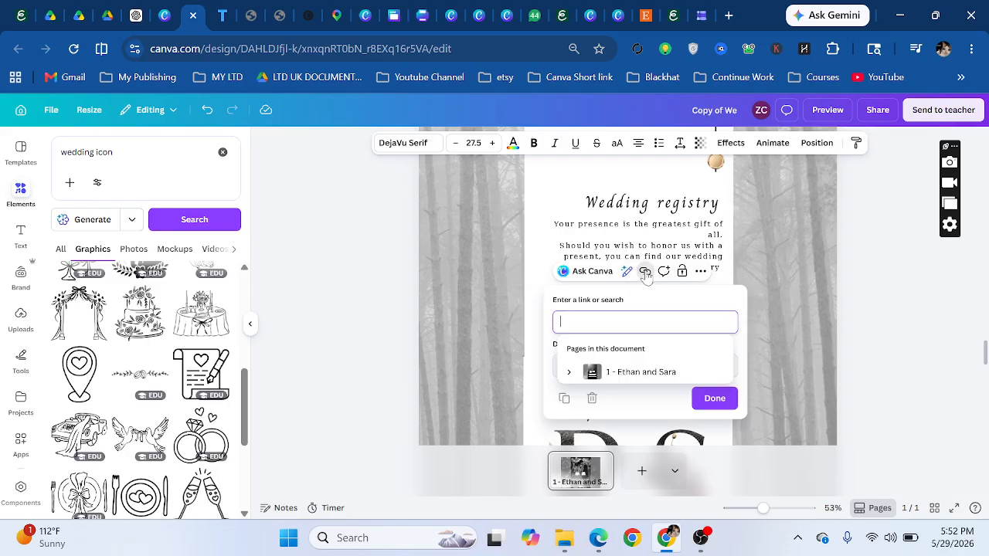
right_click(607, 322)
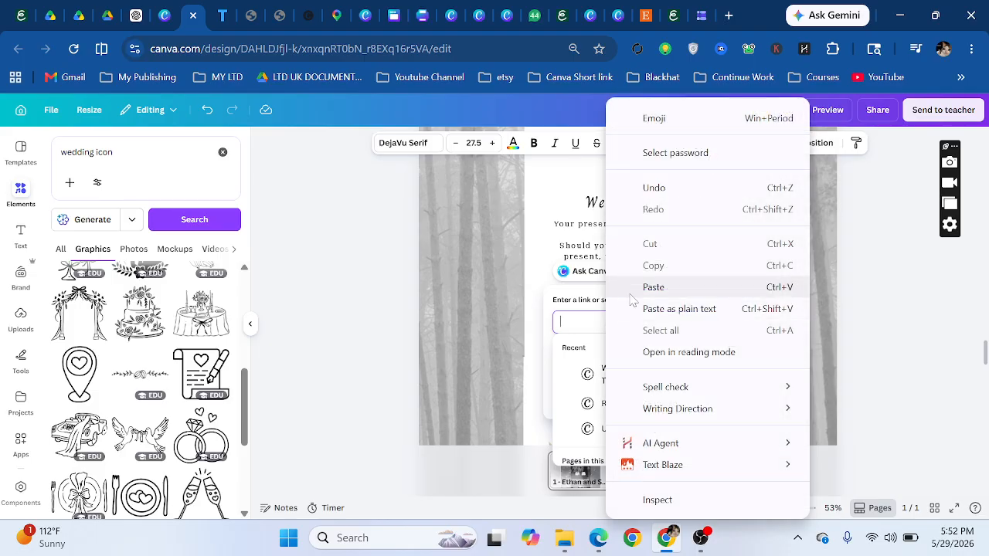
left_click(634, 286)
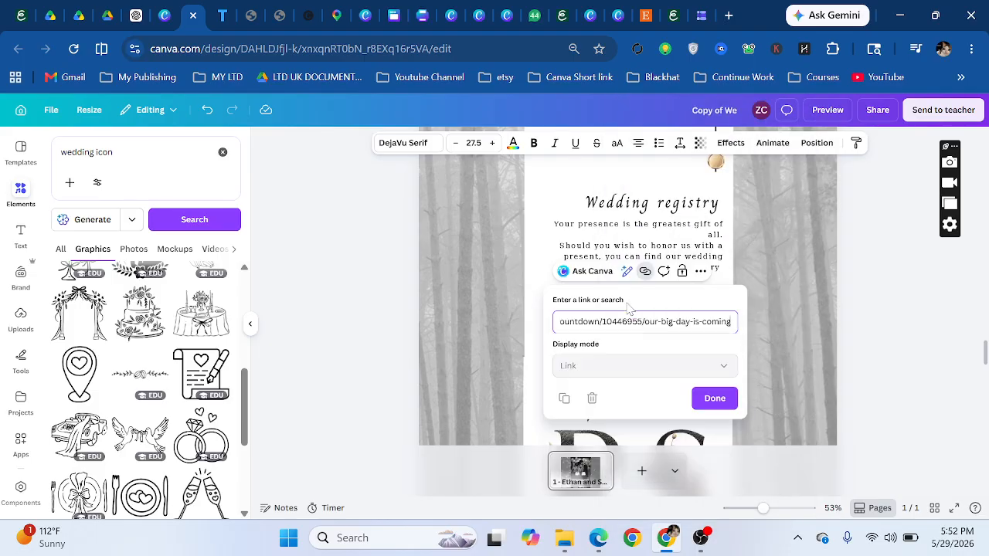
left_click(720, 400)
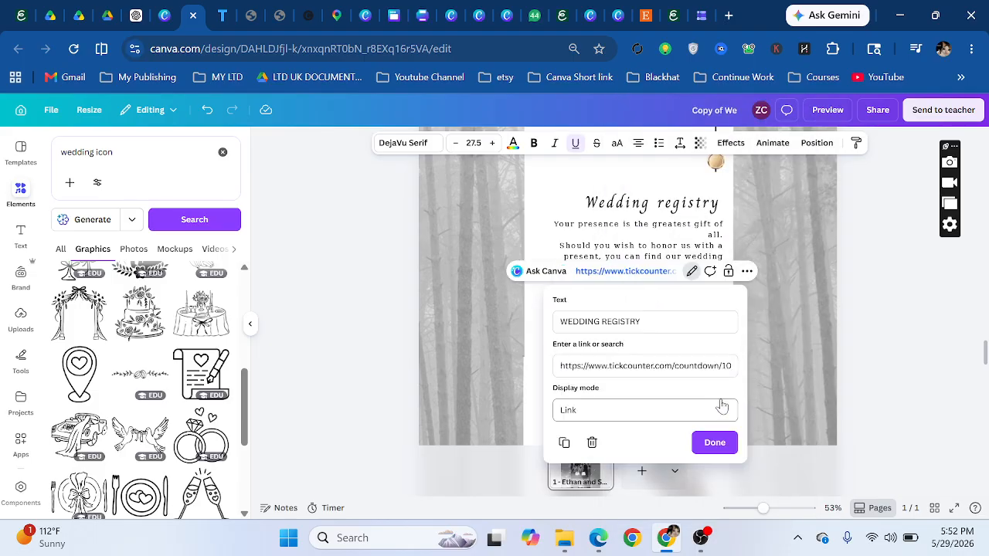
left_click(714, 441)
left_click(657, 348)
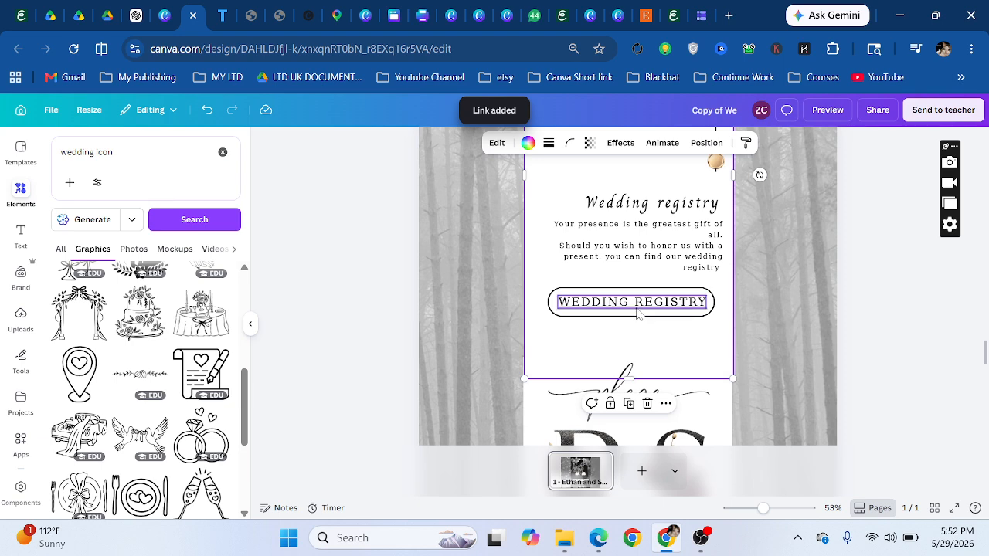
left_click(638, 310)
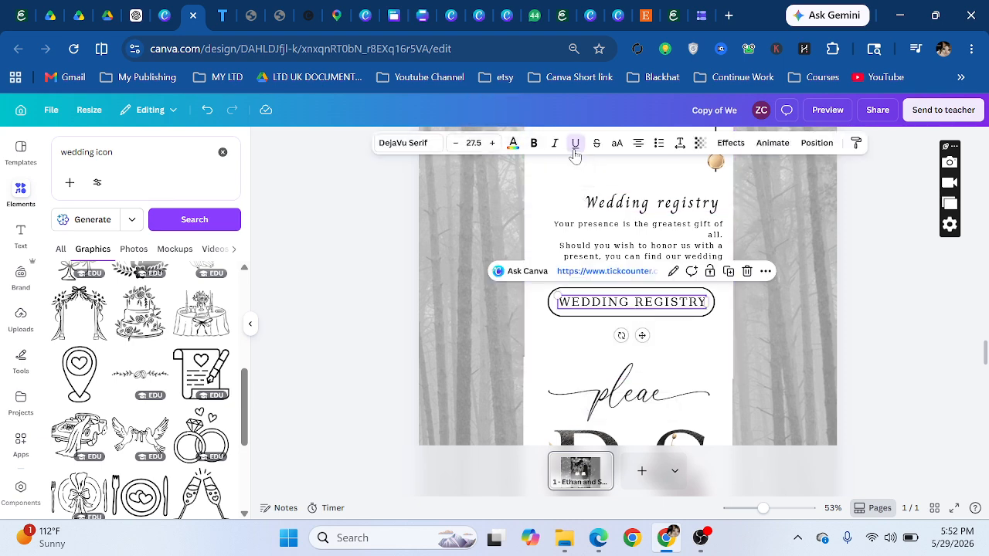
- Select the script image and RSVP floral letters below the registry button
left_click(557, 358)
scroll(602, 325, "down", 3)
left_click(641, 287)
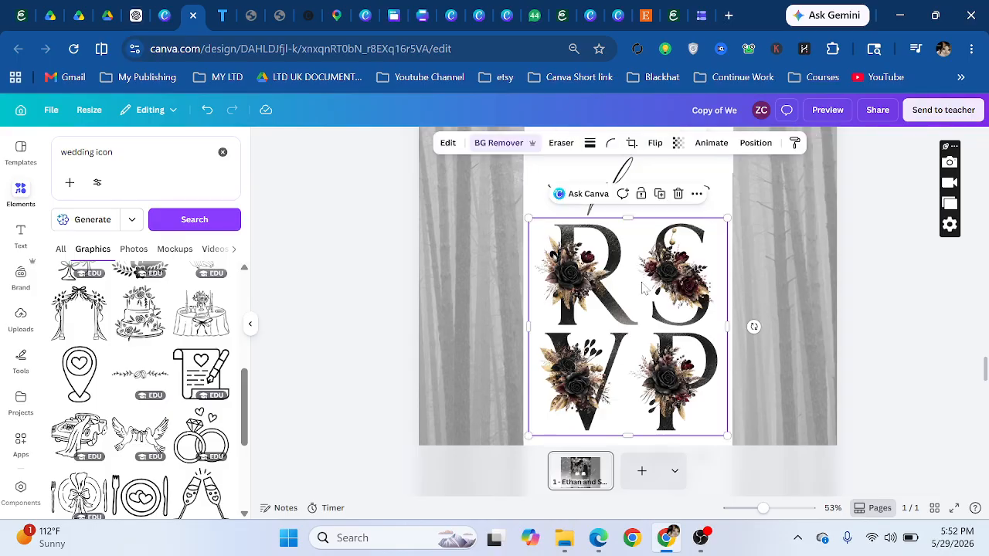
- Scroll down to the RSVP section under READY TO JOIN US and zoom in on the form
scroll(628, 309, "down", 5)
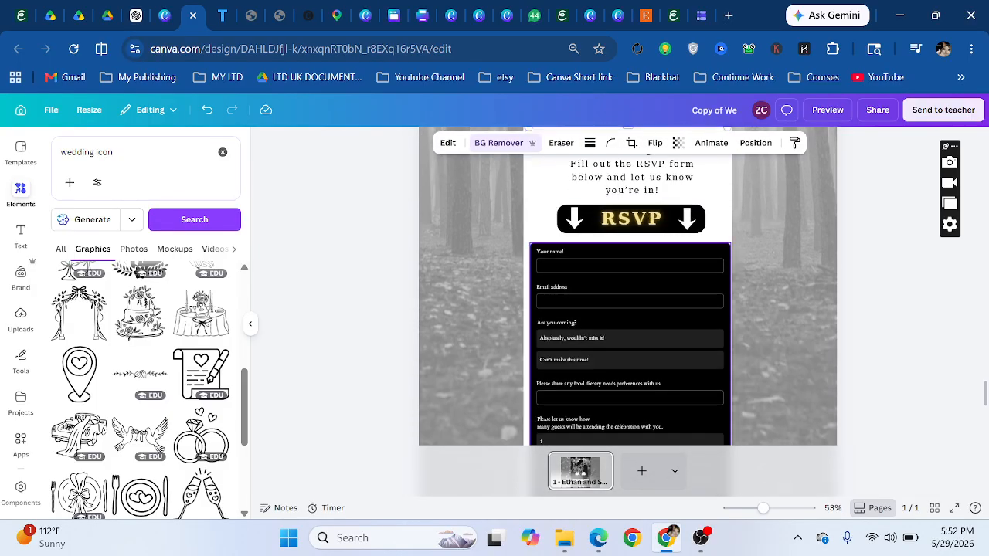
left_click(541, 237)
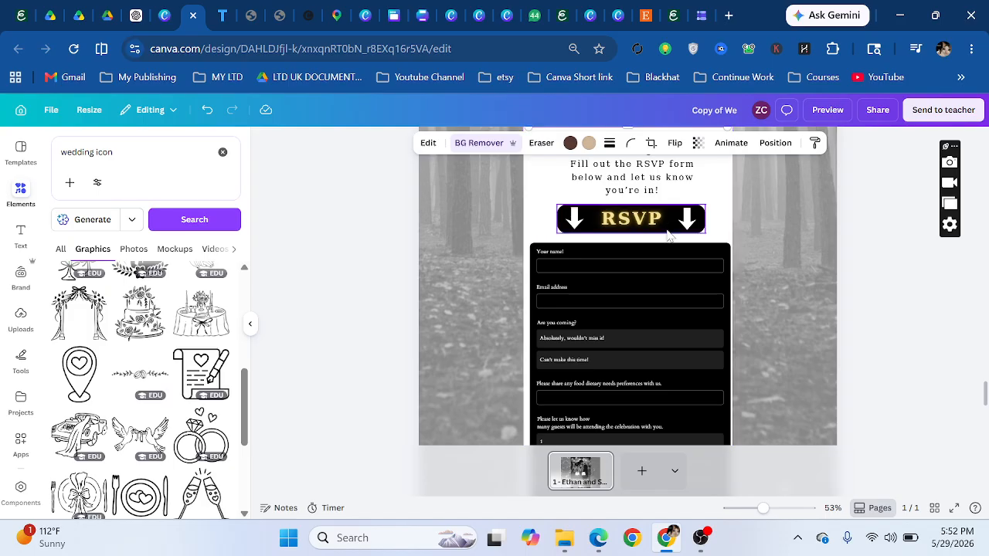
left_click(588, 257)
scroll(587, 257, "down", 3)
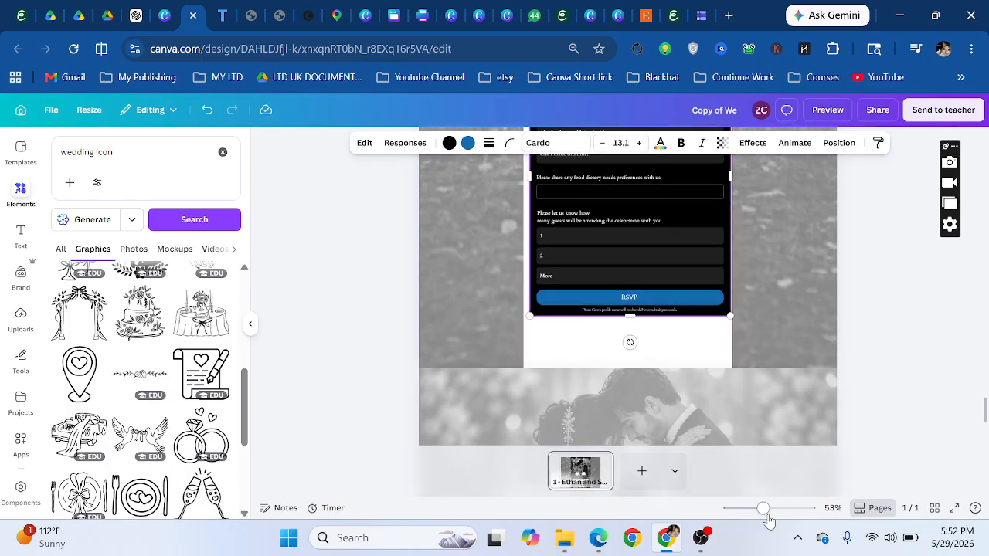
mouse_move(763, 508)
left_mouse_down()
mouse_move(775, 508)
mouse_move(766, 508)
left_mouse_up()
- Select the embedded RSVP form rather than its white panel or Your name field
scroll(613, 304, "down", 5)
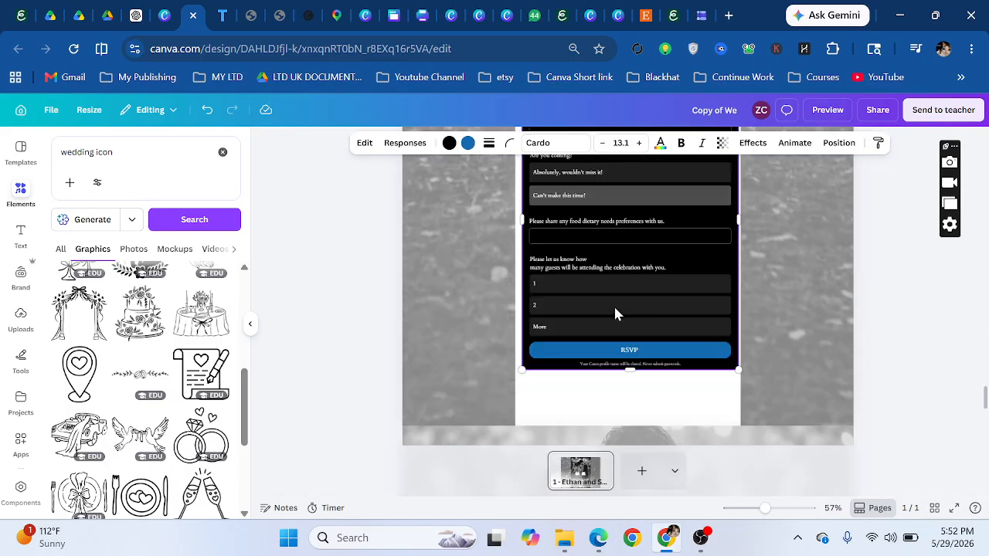
scroll(625, 309, "up", 2)
scroll(688, 323, "up", 5)
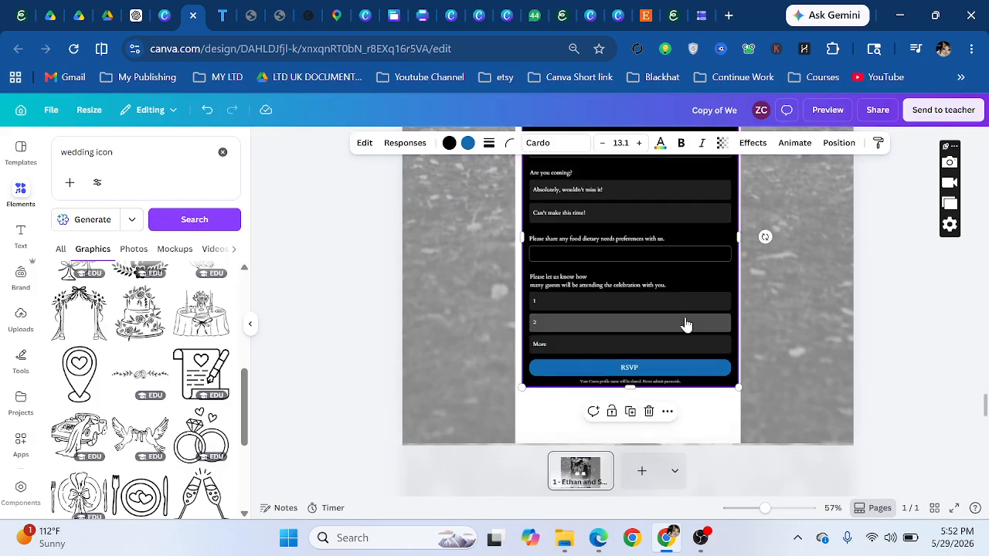
scroll(643, 310, "down", 3)
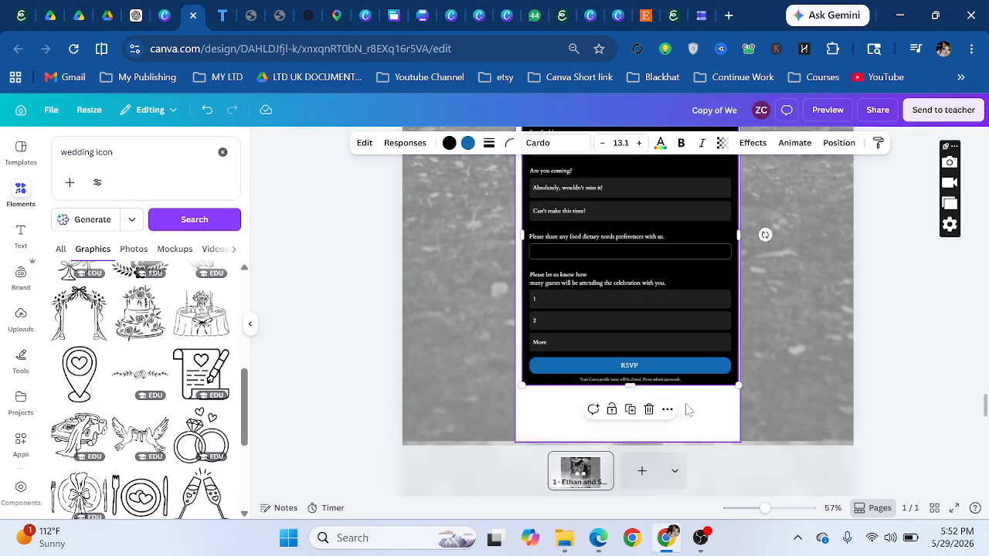
scroll(688, 407, "up", 3)
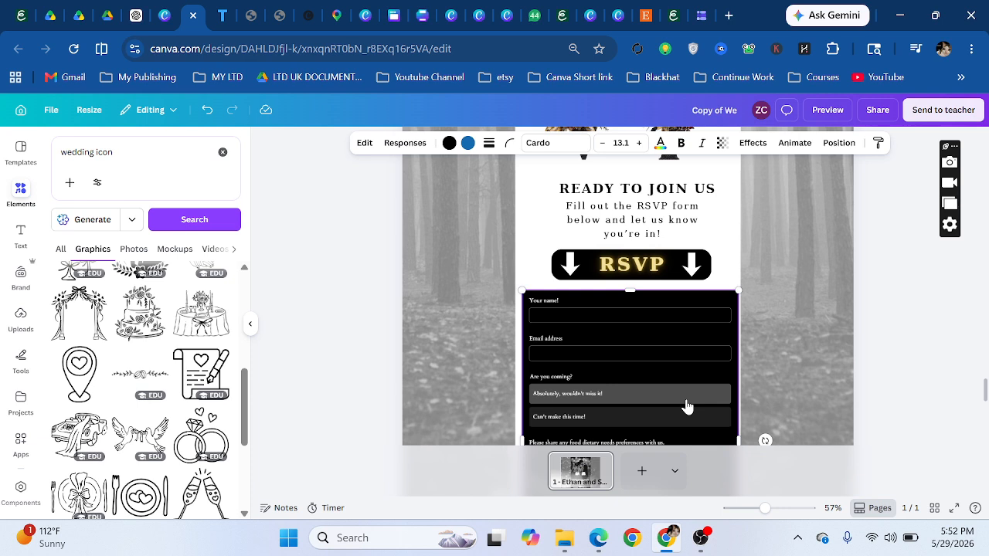
left_click(728, 277)
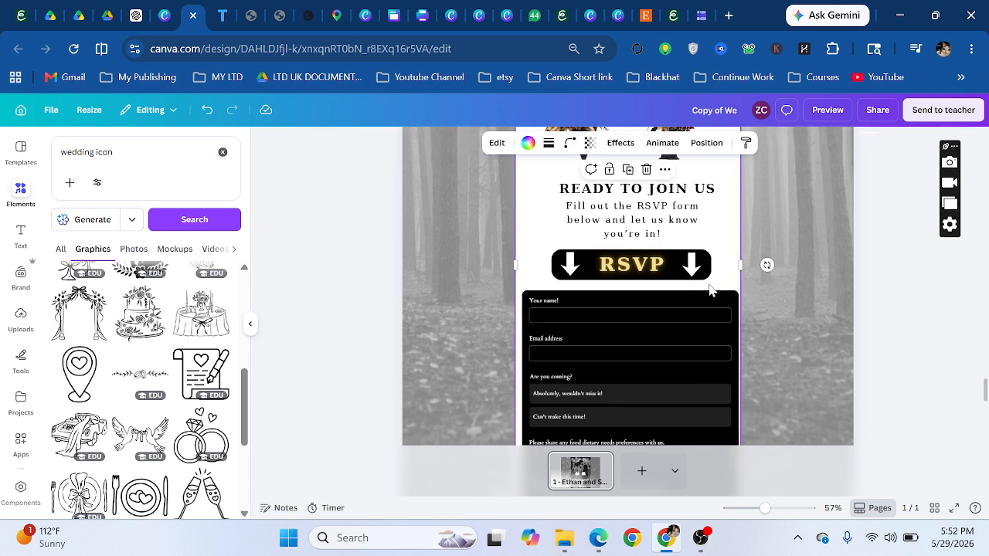
left_click(622, 315)
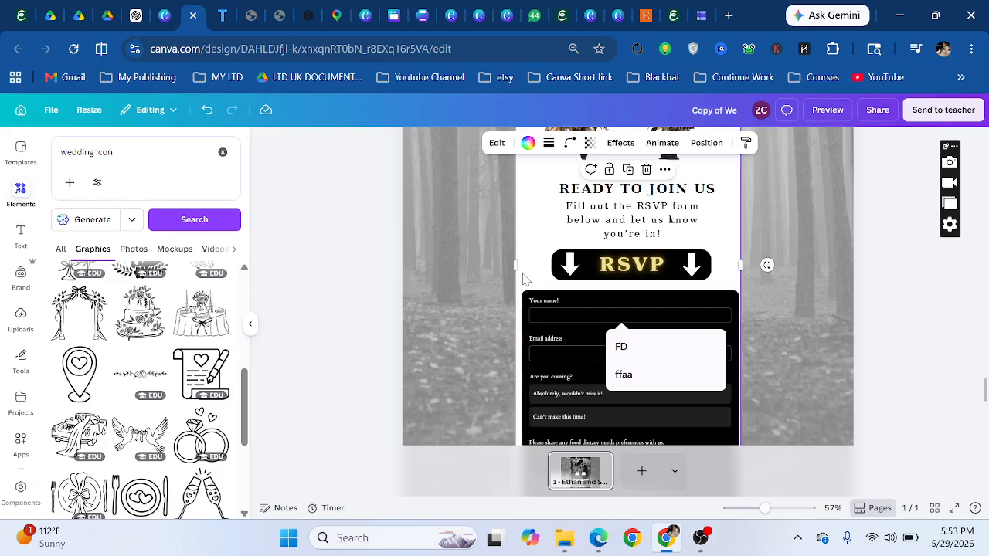
left_click(567, 301)
left_click(566, 305)
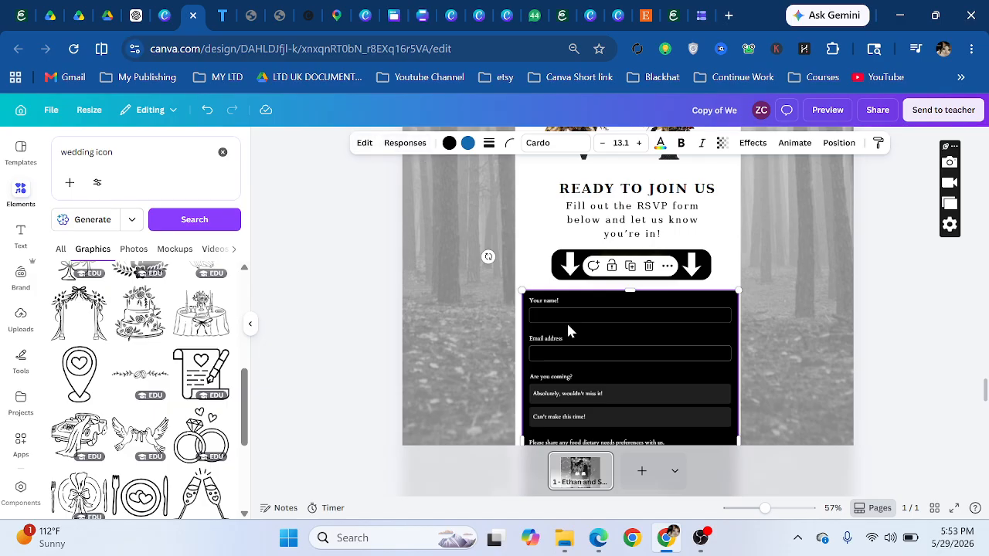
- Add a Short answer question 'What music you will like?' at the end of the RSVP form
left_click(364, 144)
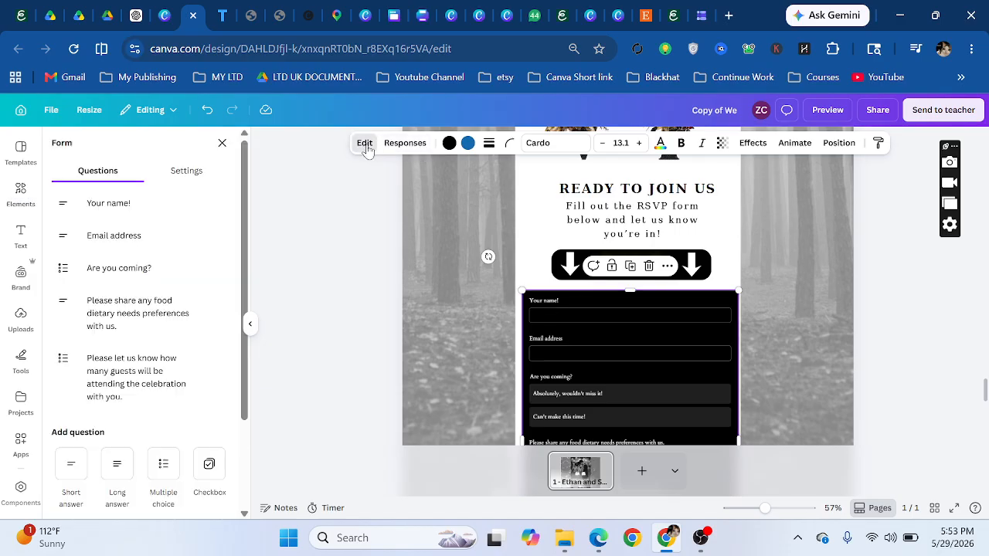
scroll(563, 360, "down", 5)
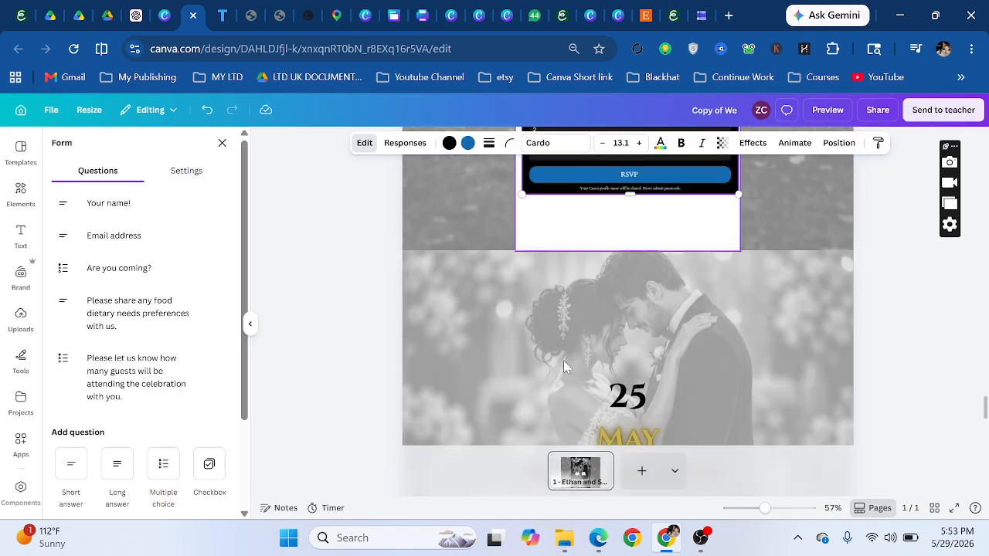
scroll(564, 360, "up", 2)
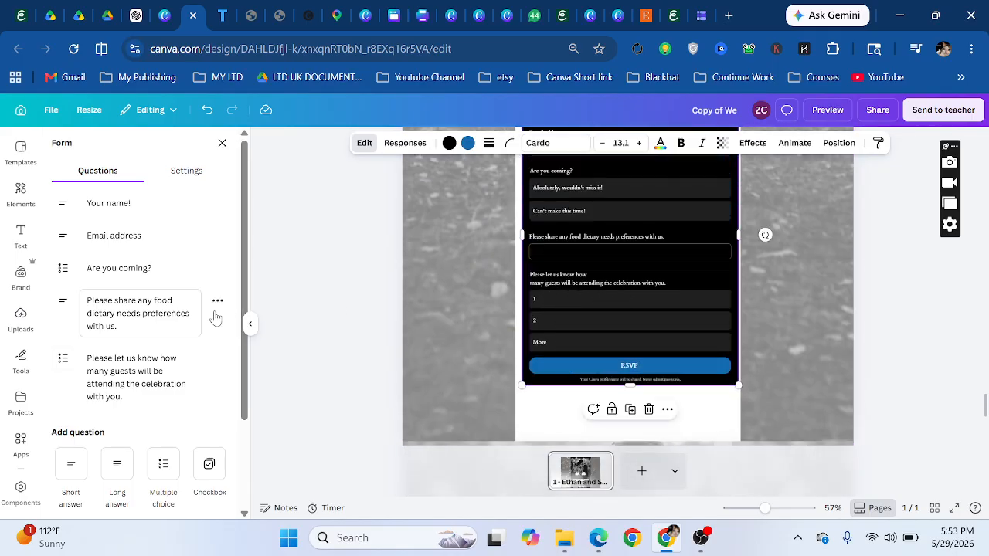
scroll(71, 463, "down", 2)
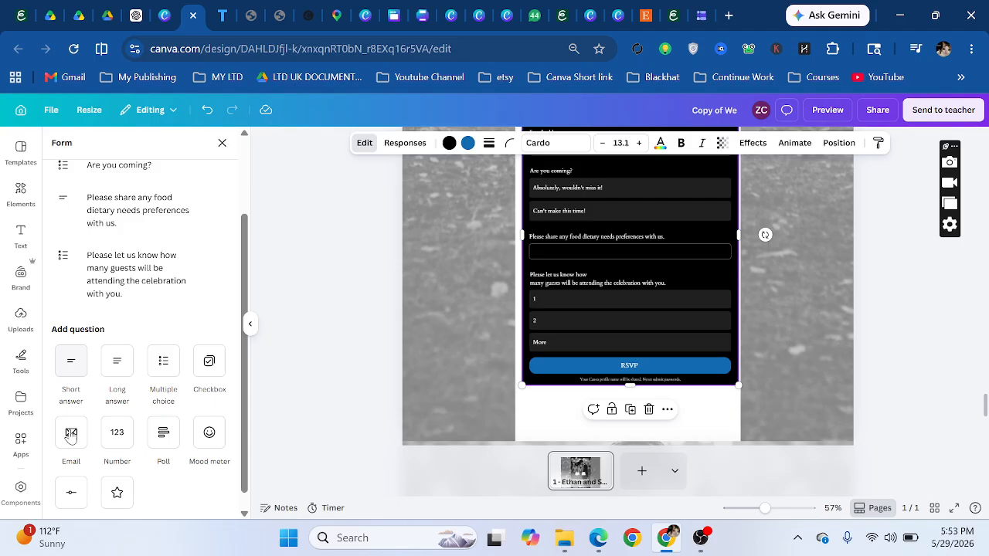
left_click(72, 376)
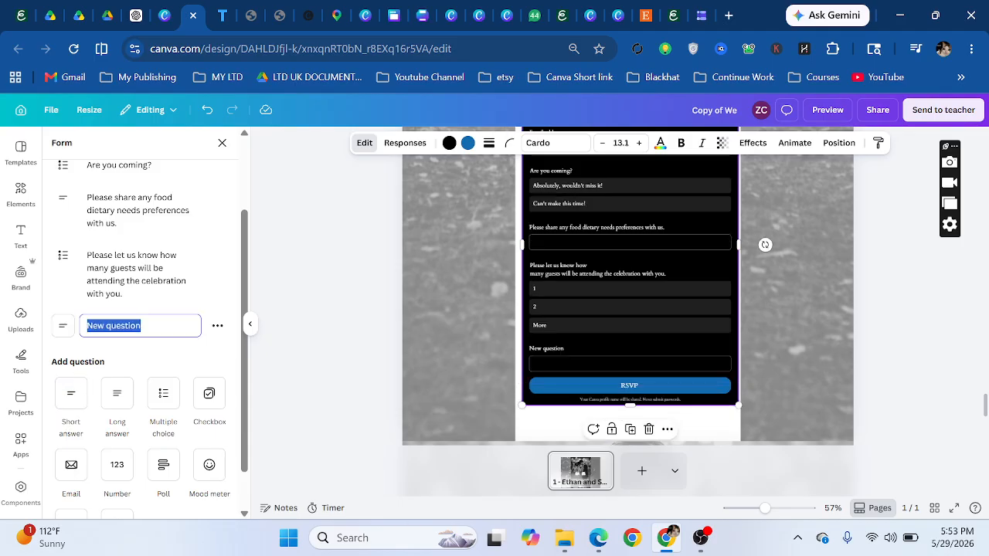
type("What music you will like?")
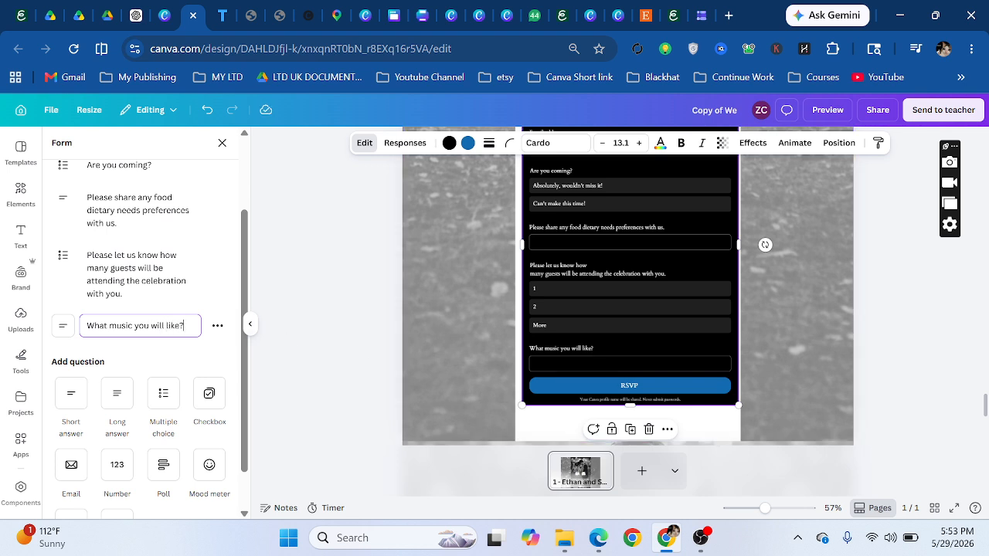
scroll(565, 369, "down", 1)
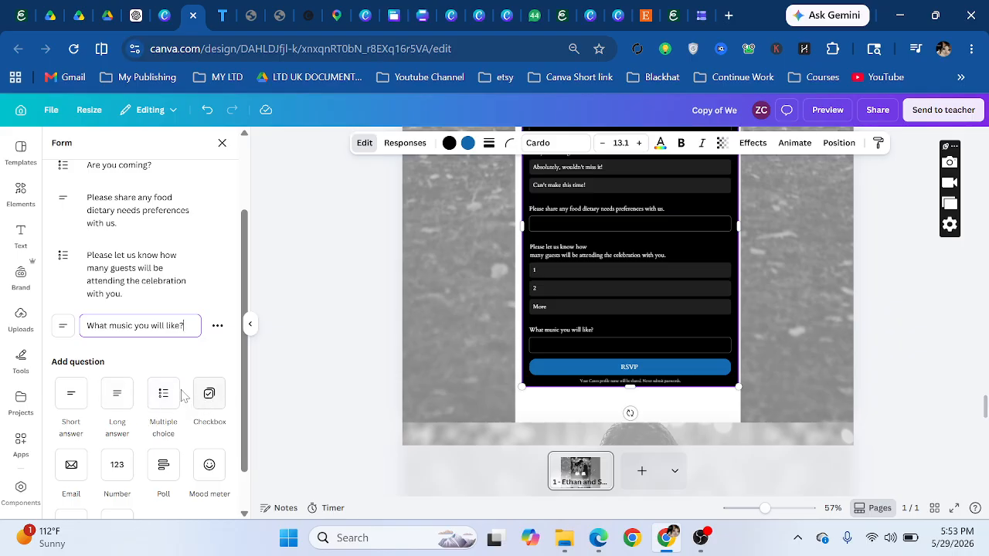
left_click(731, 411)
scroll(571, 330, "down", 3)
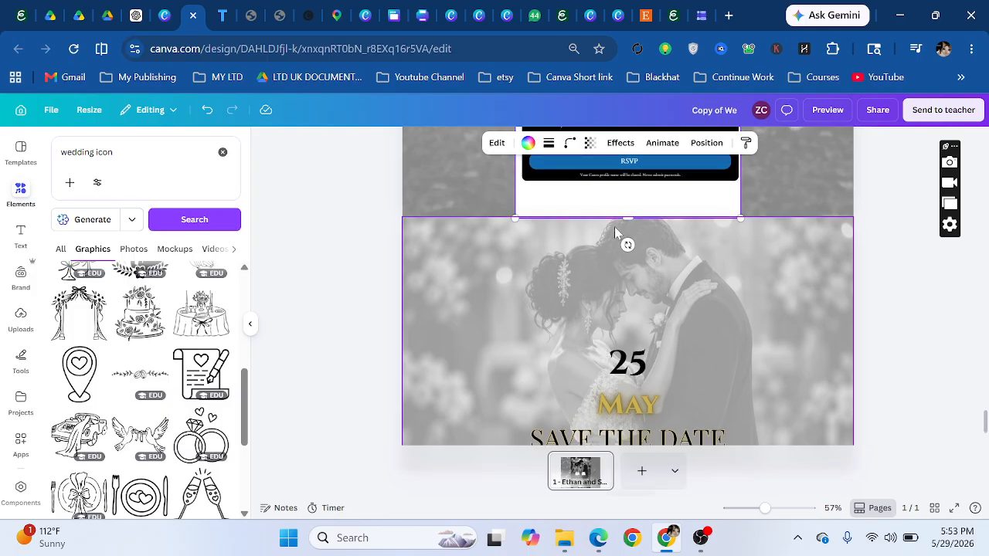
- Lengthen the RSVP page downward and stretch the forest background photo to fill the gap
mouse_move(628, 219)
left_mouse_down()
mouse_move(630, 235)
mouse_move(596, 245)
mouse_move(596, 258)
mouse_move(596, 199)
mouse_move(627, 221)
left_mouse_up()
left_click(463, 206)
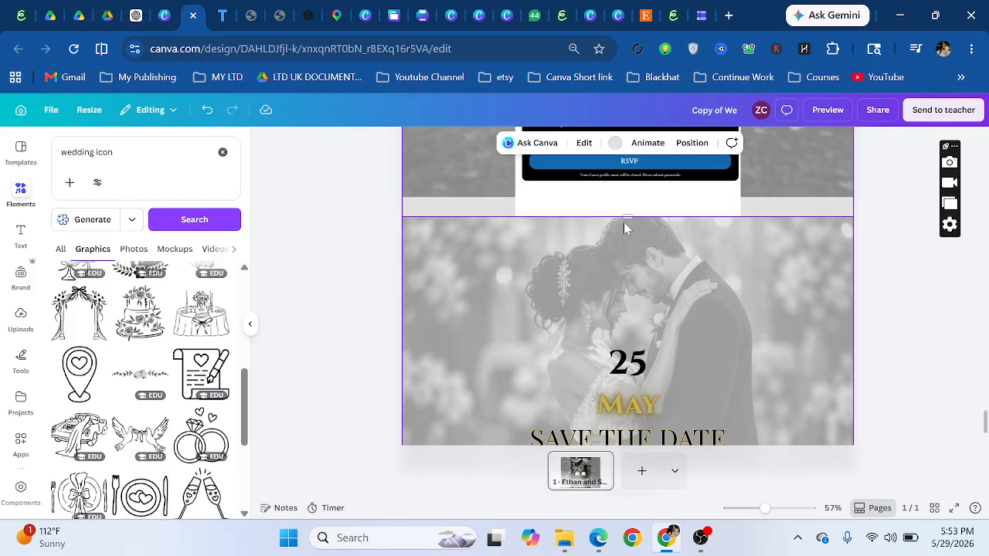
mouse_move(632, 257)
left_mouse_down()
mouse_move(594, 223)
mouse_move(627, 266)
left_mouse_up()
left_click(587, 225)
left_click(444, 174)
left_click_drag(628, 198, 638, 261)
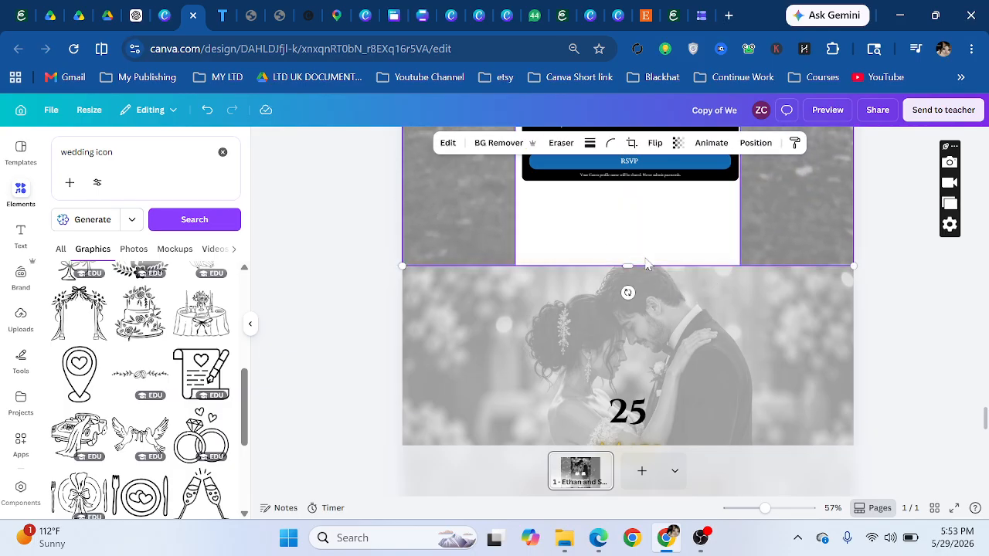
- Check the lengthened layout and zoom in on the RSVP form's Your name field
scroll(645, 263, "up", 5)
scroll(642, 274, "down", 3)
scroll(643, 273, "up", 3)
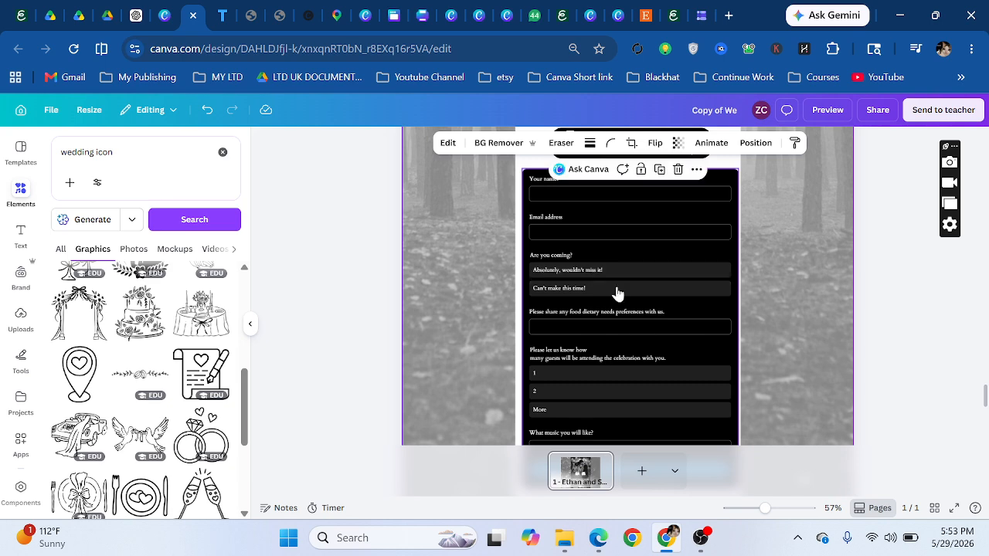
scroll(614, 301, "down", 3)
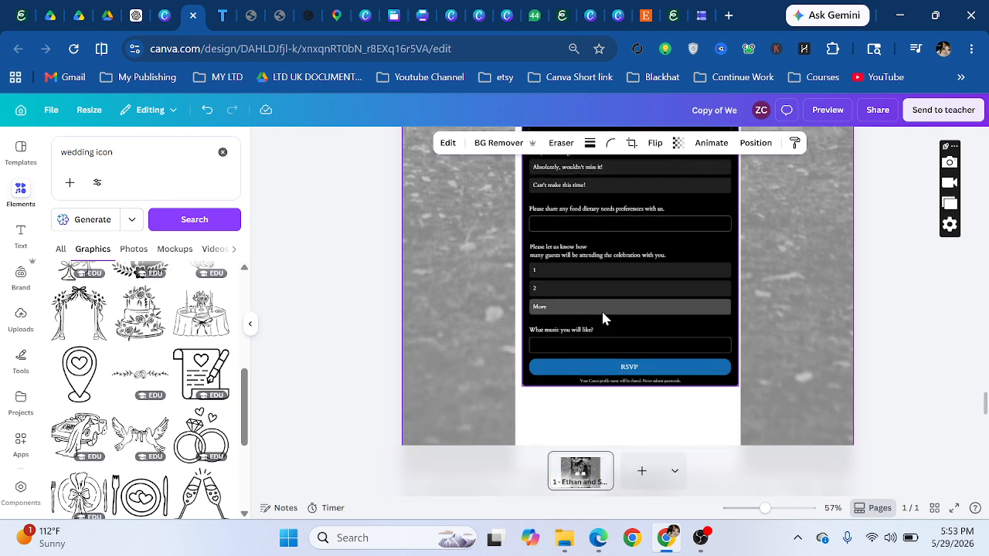
scroll(601, 309, "up", 6)
left_click(602, 284)
left_click(618, 298)
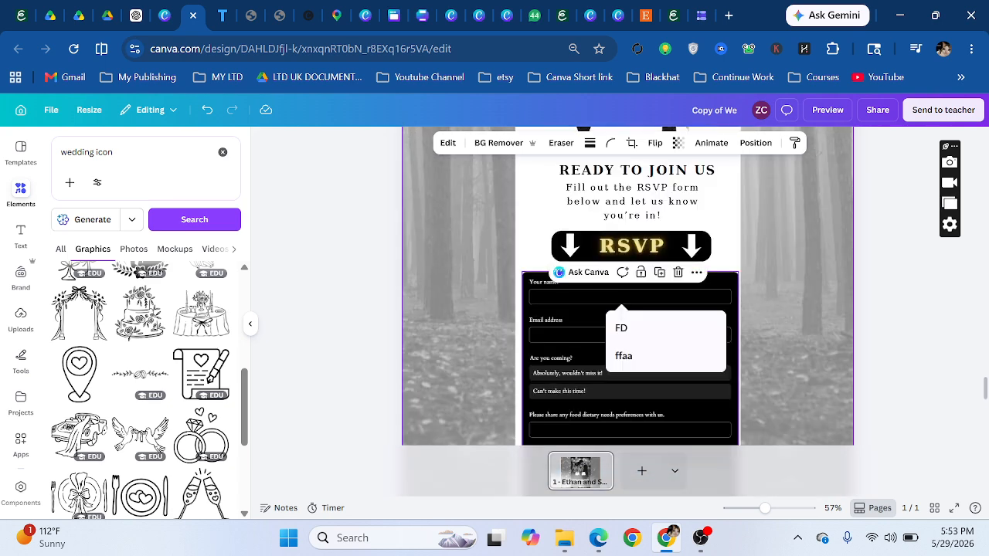
left_click_drag(765, 510, 772, 517)
scroll(655, 376, "down", 15)
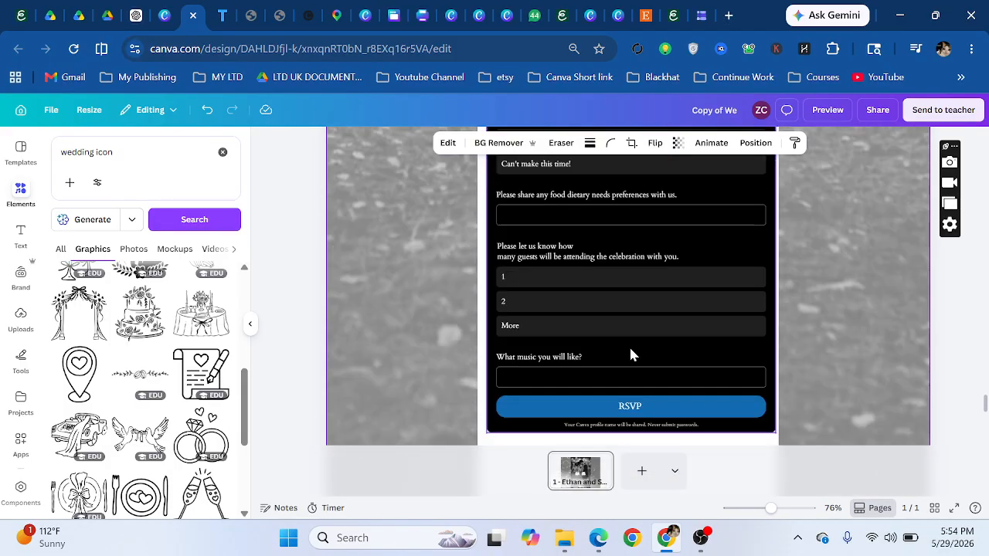
scroll(554, 224, "up", 5)
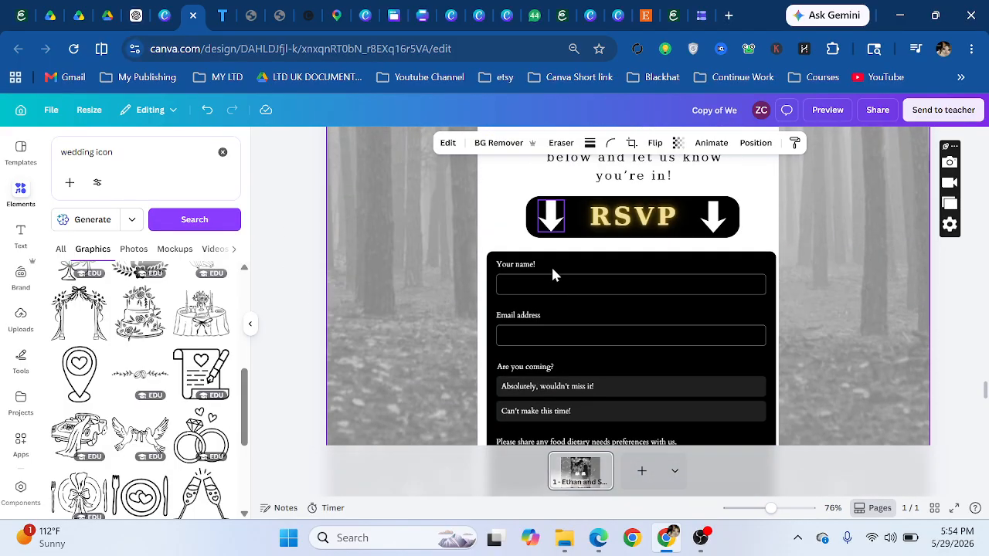
- Fill in a test name and email, and answer 'Absolutely, wouldn't miss it!' for attendance
left_click(618, 301)
type("a")
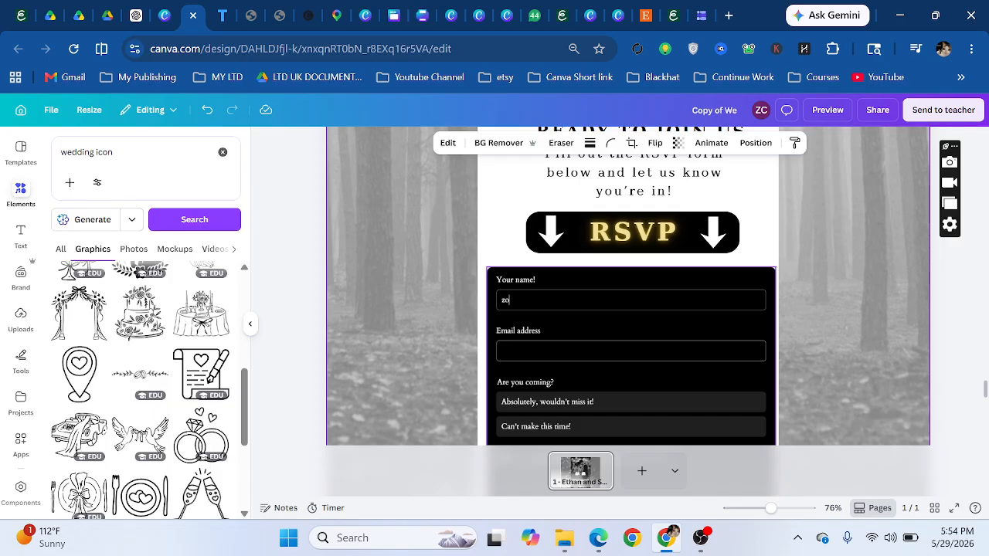
left_click(547, 351)
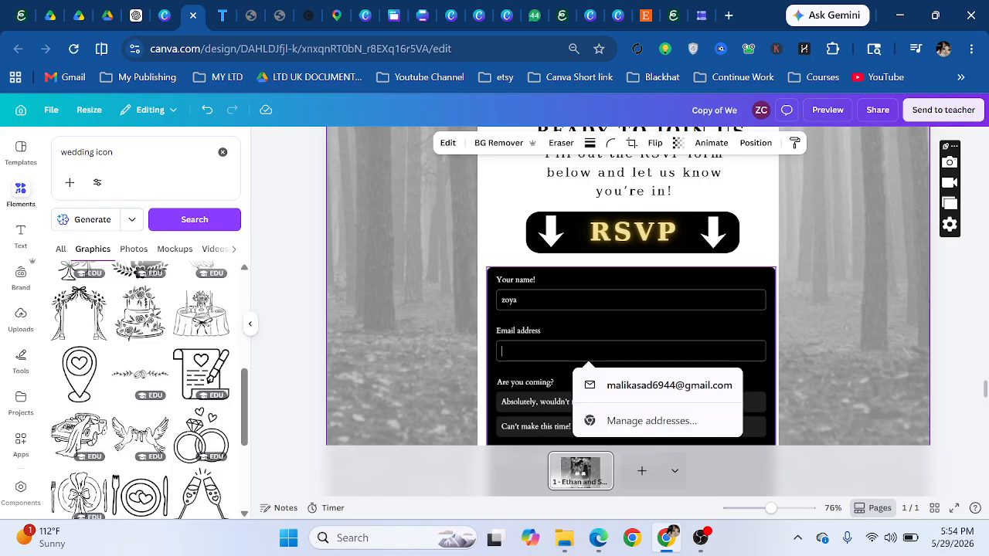
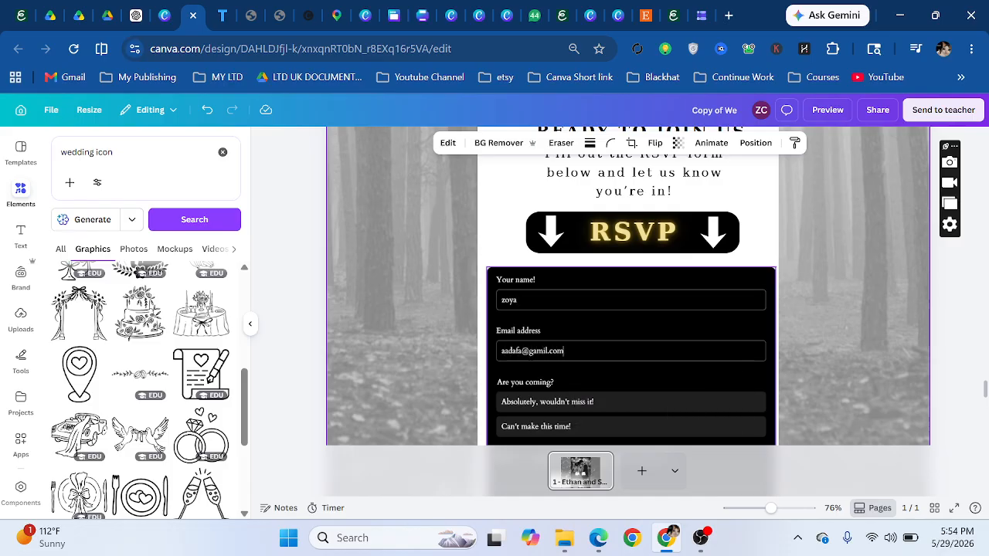
scroll(546, 364, "down", 4)
scroll(544, 224, "up", 2)
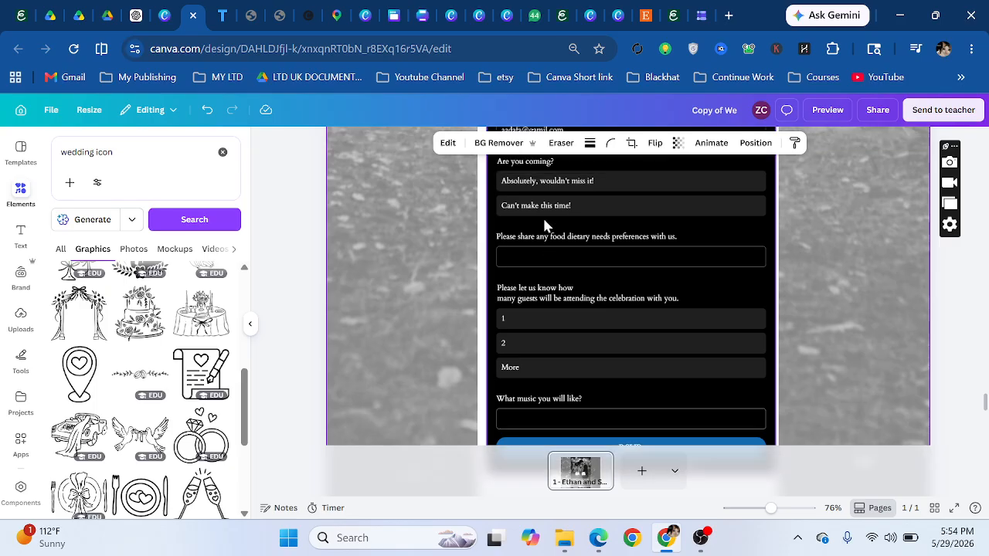
left_click(548, 267)
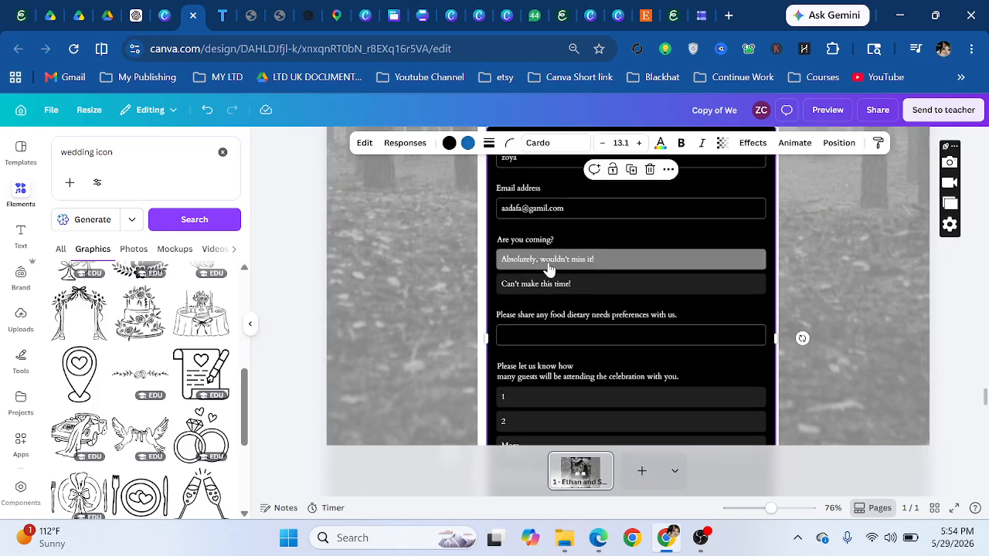
- Enter 'na' for food, choose 2 guests, add a music answer, and submit the RSVP
scroll(543, 298, "down", 1)
left_click(543, 297)
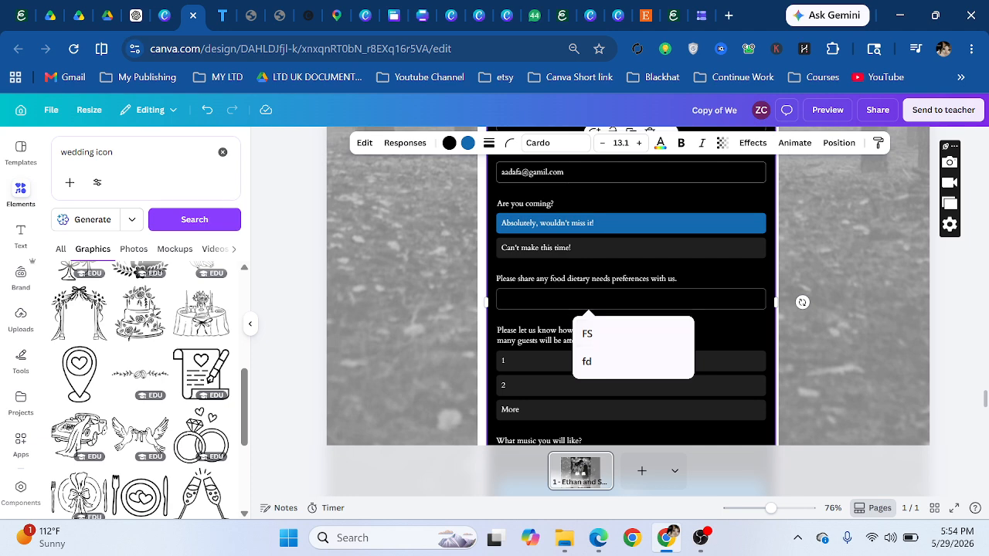
type("na")
scroll(556, 302, "down", 3)
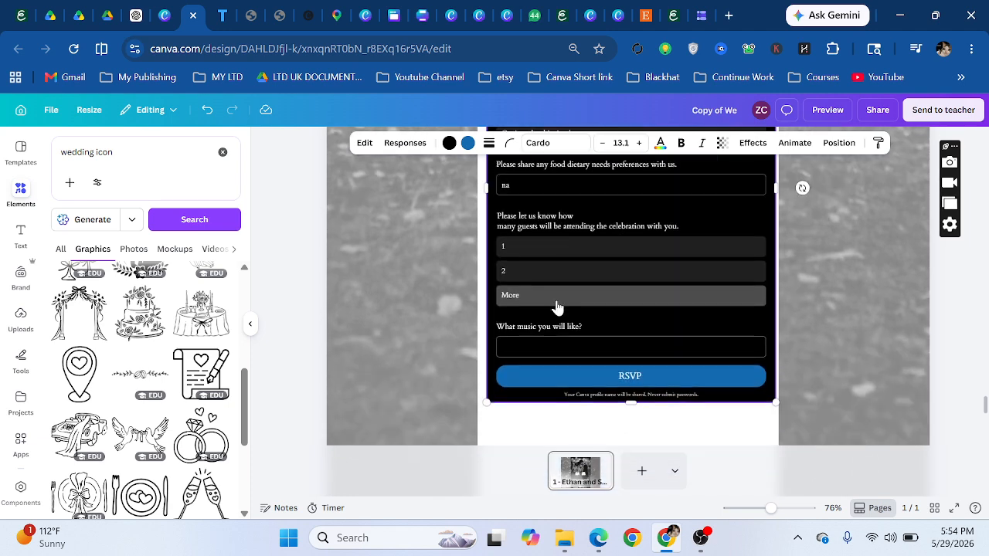
left_click(553, 270)
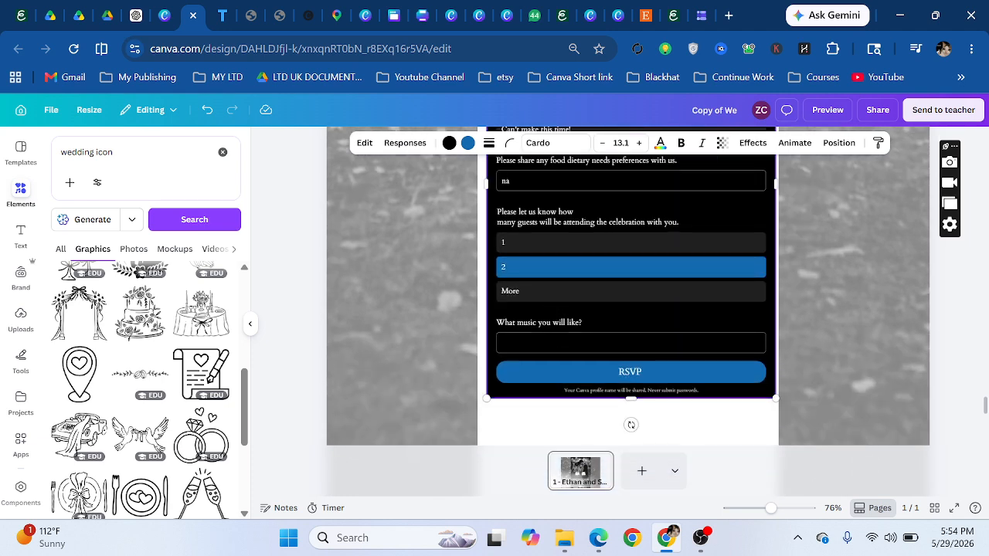
left_click(502, 343)
type("lovelt")
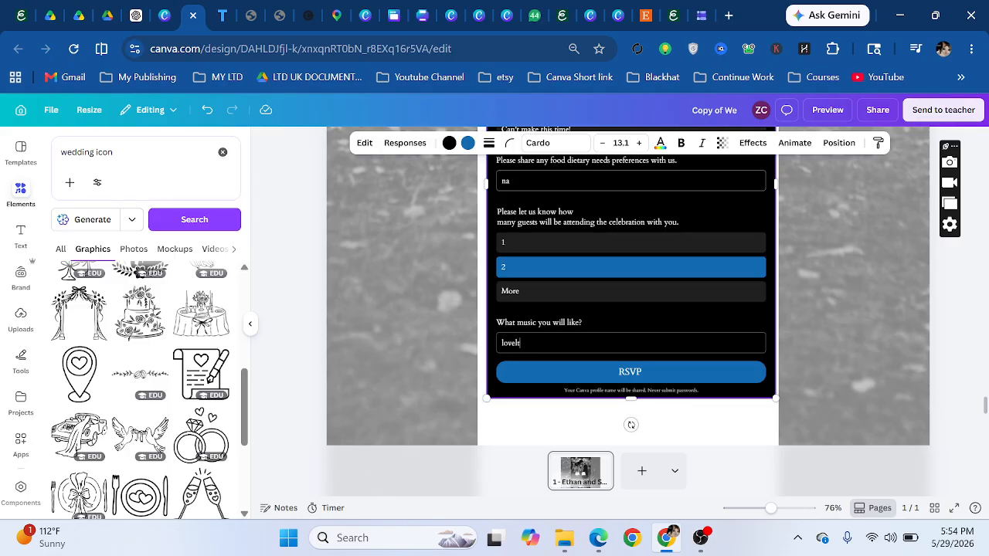
left_click(641, 375)
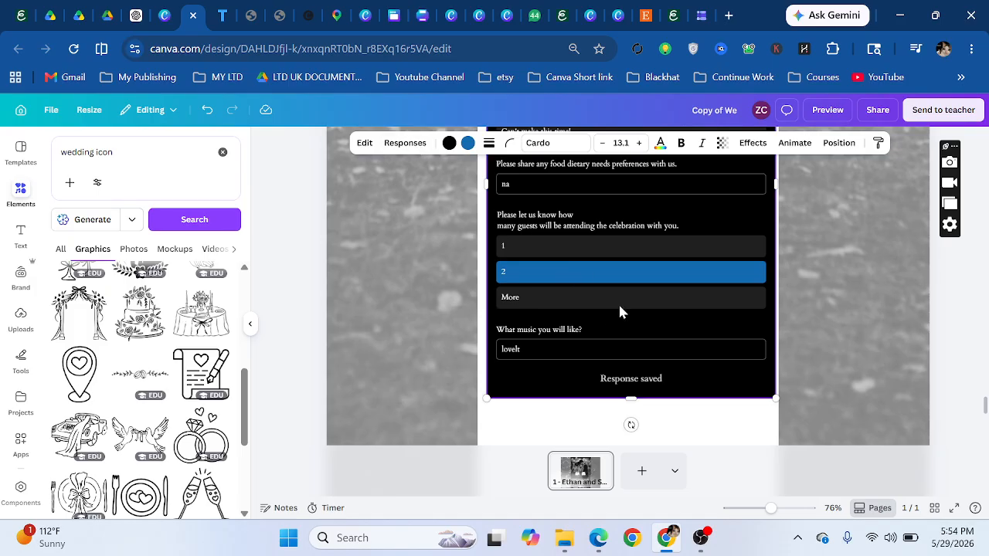
scroll(620, 308, "up", 5)
scroll(621, 308, "down", 5)
- Review the single test response in the Responses panel and start linking responses to a sheet
left_click(405, 149)
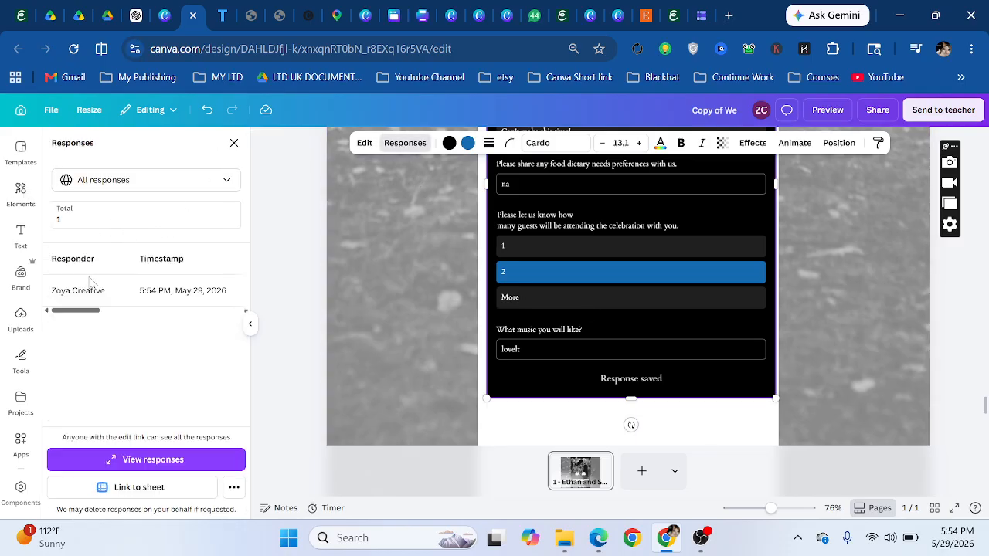
mouse_move(85, 309)
left_mouse_down()
mouse_move(230, 328)
mouse_move(85, 328)
left_mouse_up()
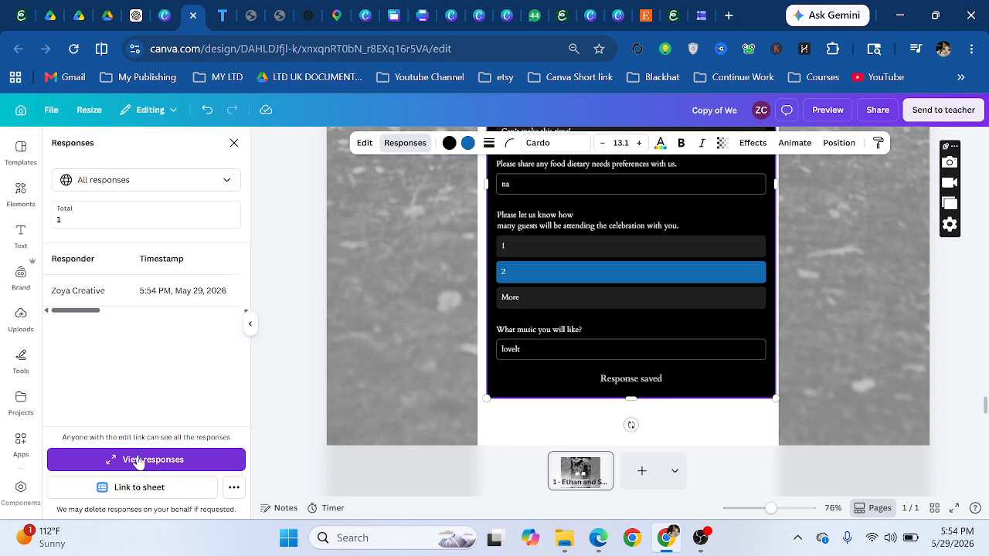
left_click(142, 492)
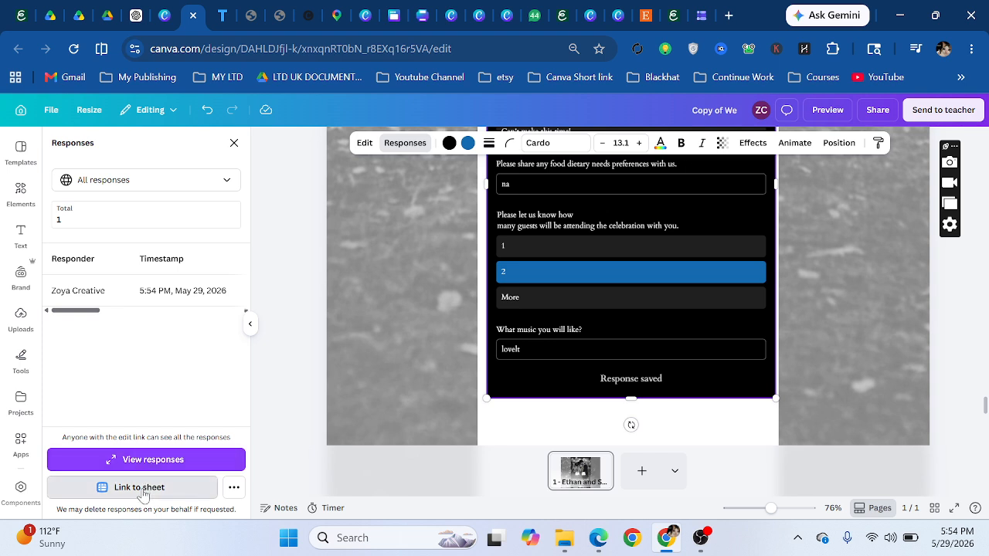
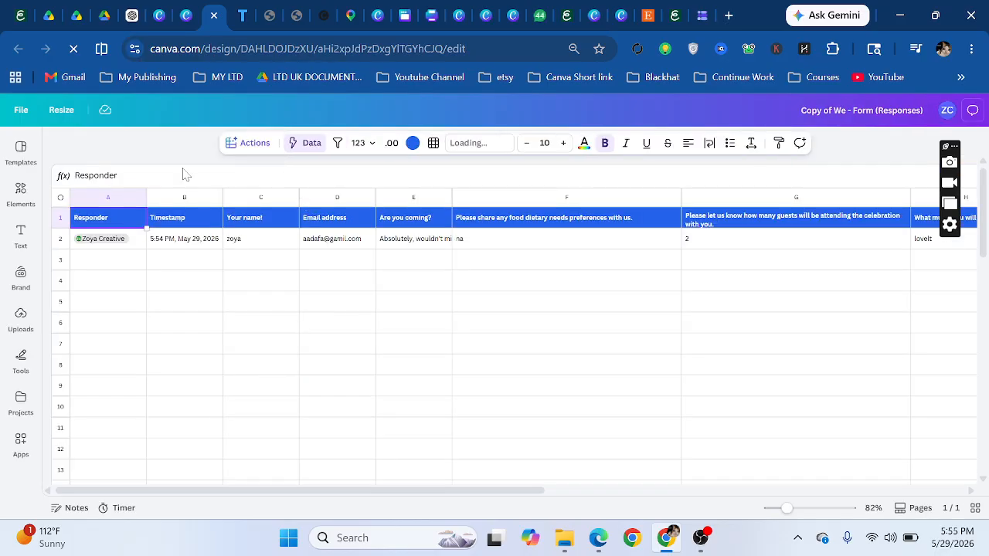
- Inspect the first response's timestamp, name, email, dietary and guest-count cells in the sheet
scroll(169, 289, "down", 3)
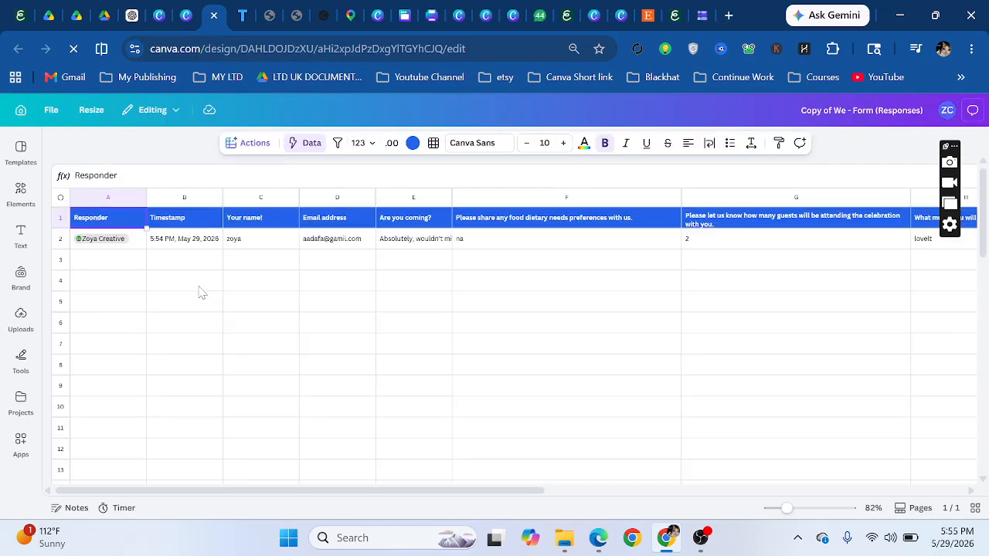
left_click(109, 259)
left_click(199, 243)
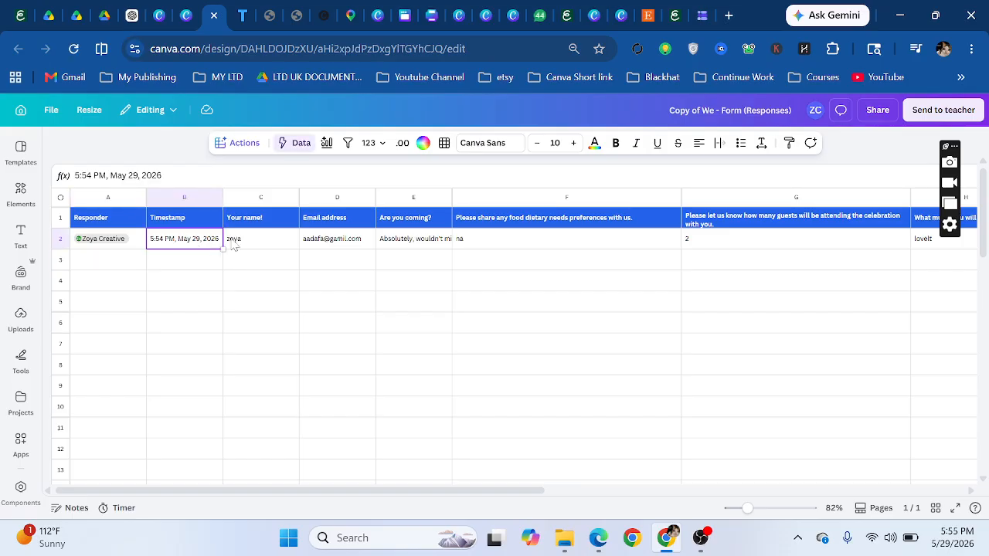
left_click(259, 242)
left_click(349, 242)
left_click(610, 248)
left_click(735, 243)
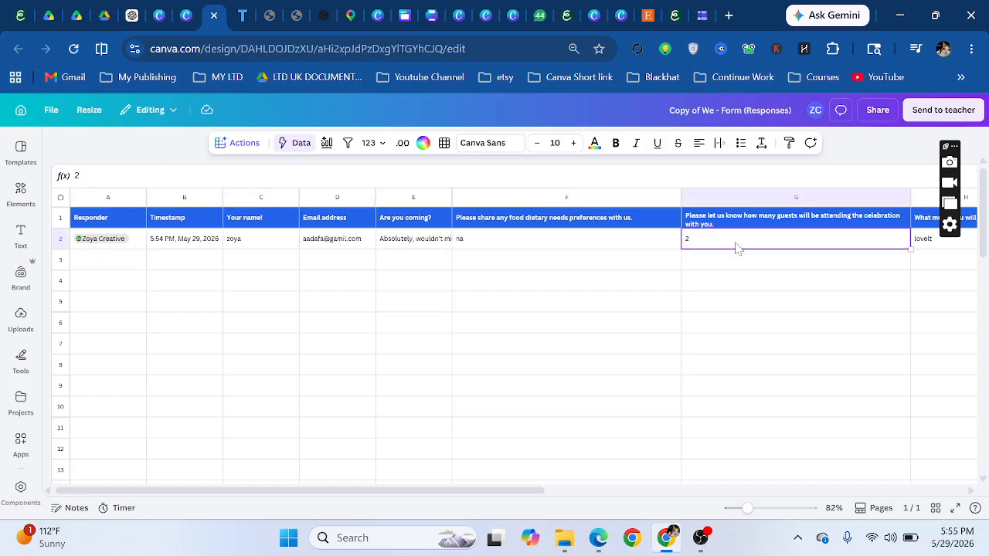
left_click_drag(503, 491, 234, 446)
scroll(21, 312, "down", 2)
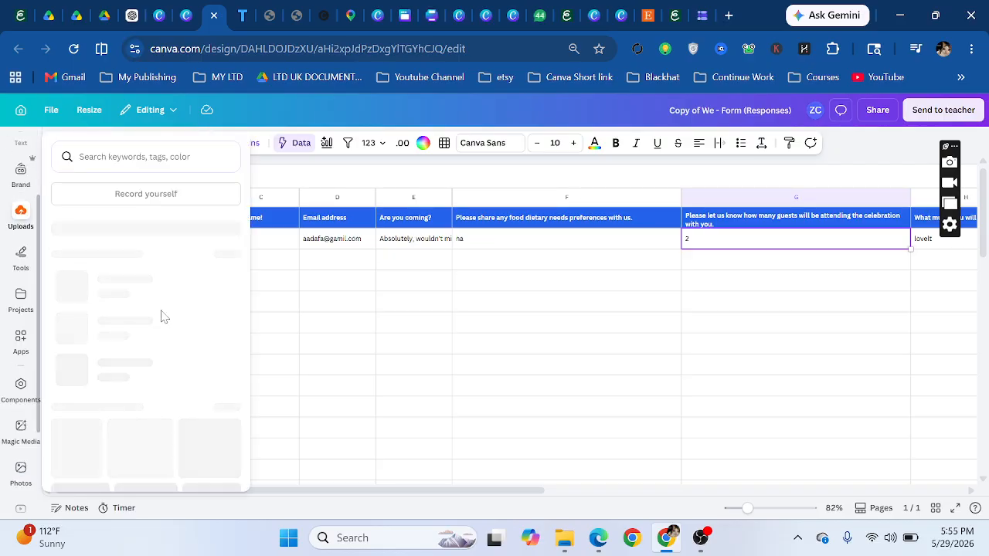
left_click(382, 328)
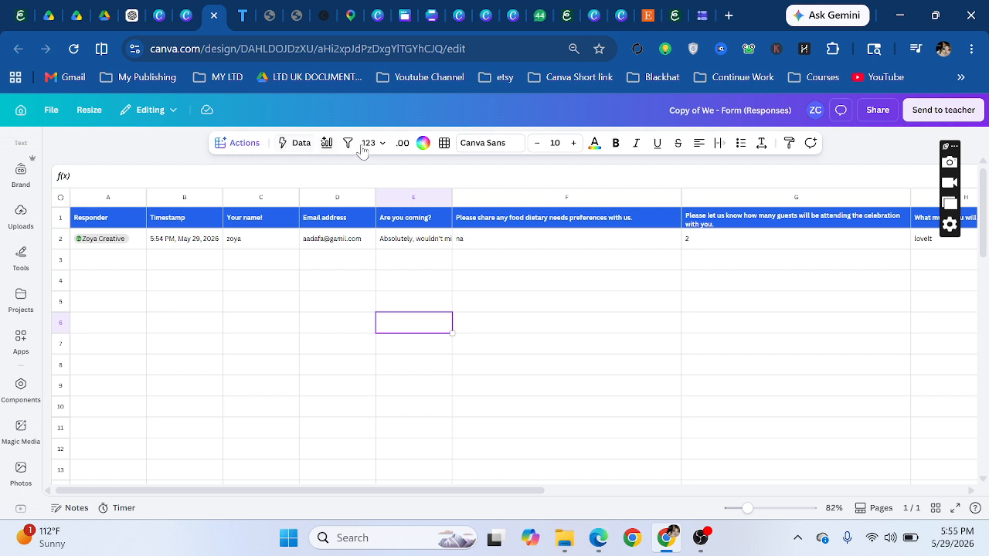
- Fill cells B2:D2 (timestamp, name, email) with blue and return to the wedding website
left_click_drag(208, 241, 360, 245)
left_click(423, 146)
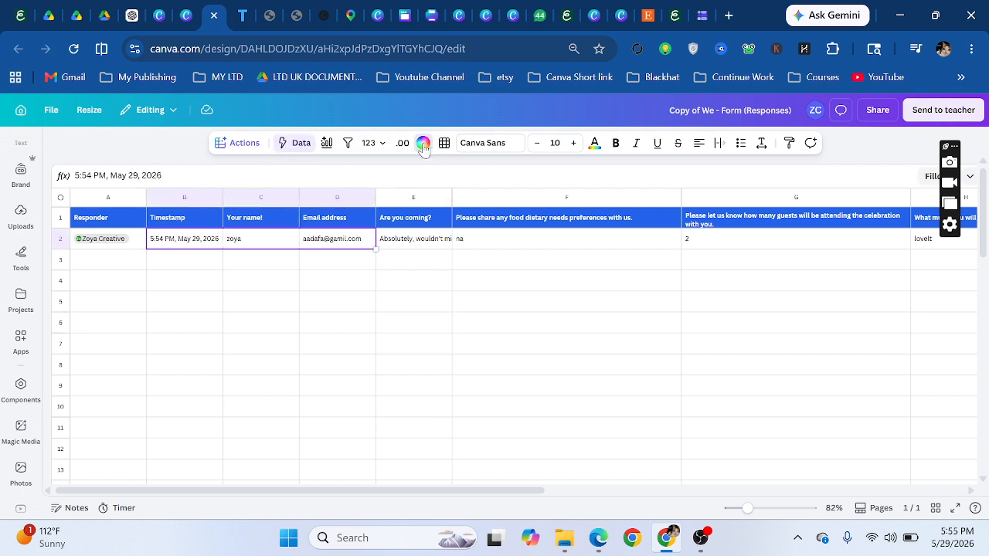
left_click(114, 261)
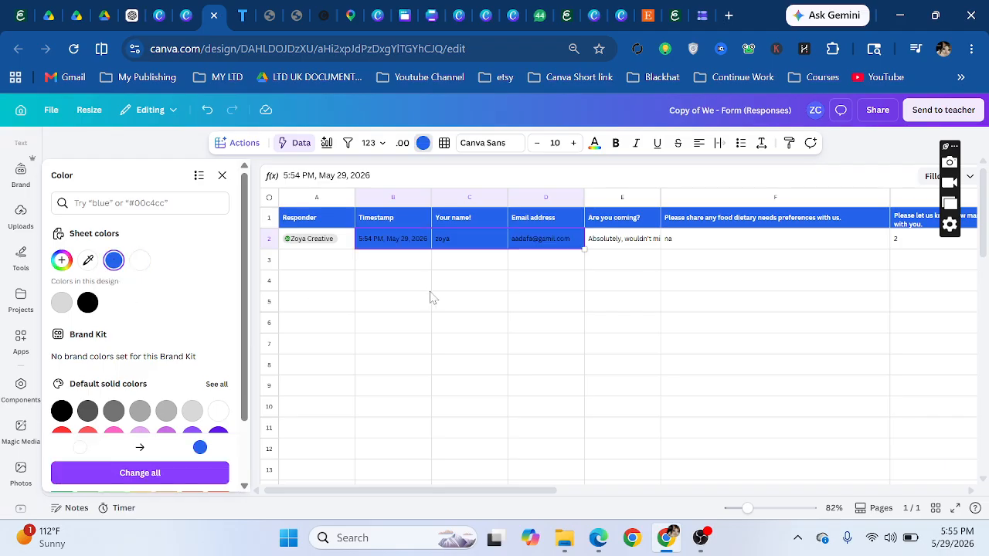
left_click(425, 287)
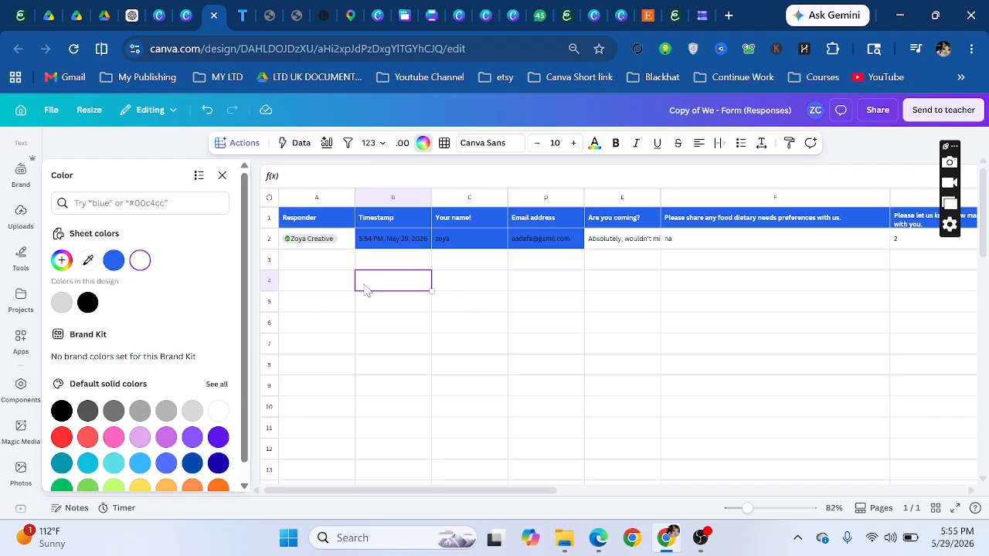
left_click(221, 176)
left_click(191, 10)
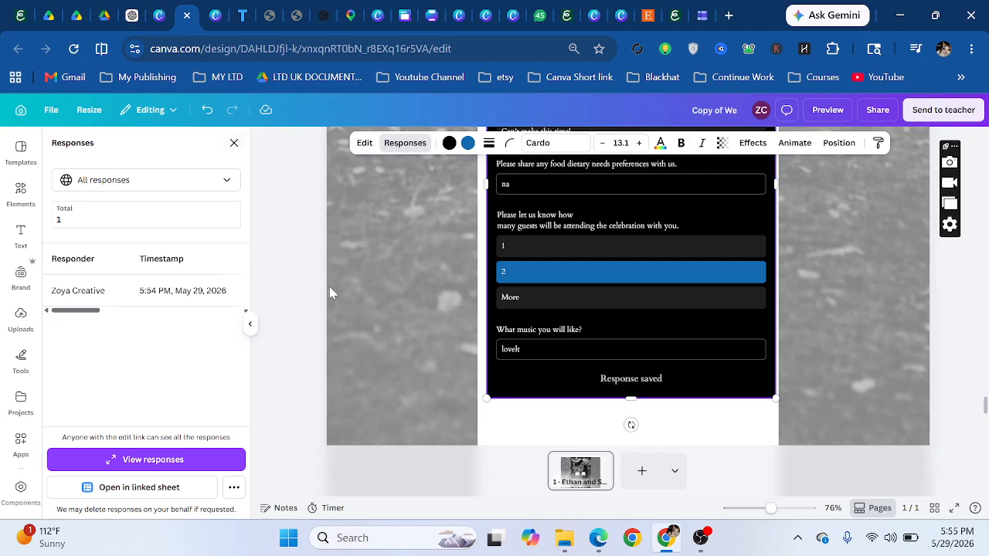
- Delete the embedded form under the RSVP button, leaving the RSVP text without a link
scroll(391, 314, "down", 3)
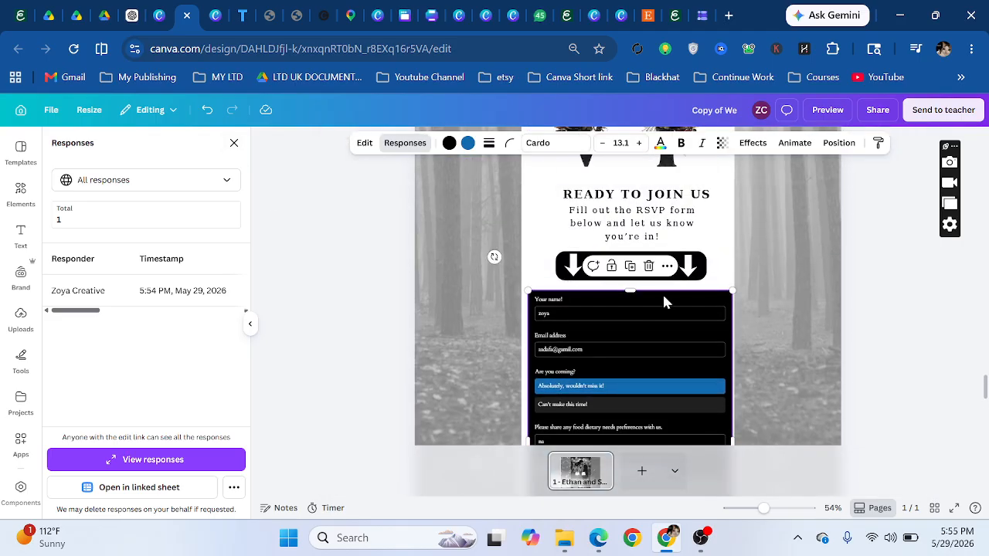
left_click(649, 267)
left_click(629, 268)
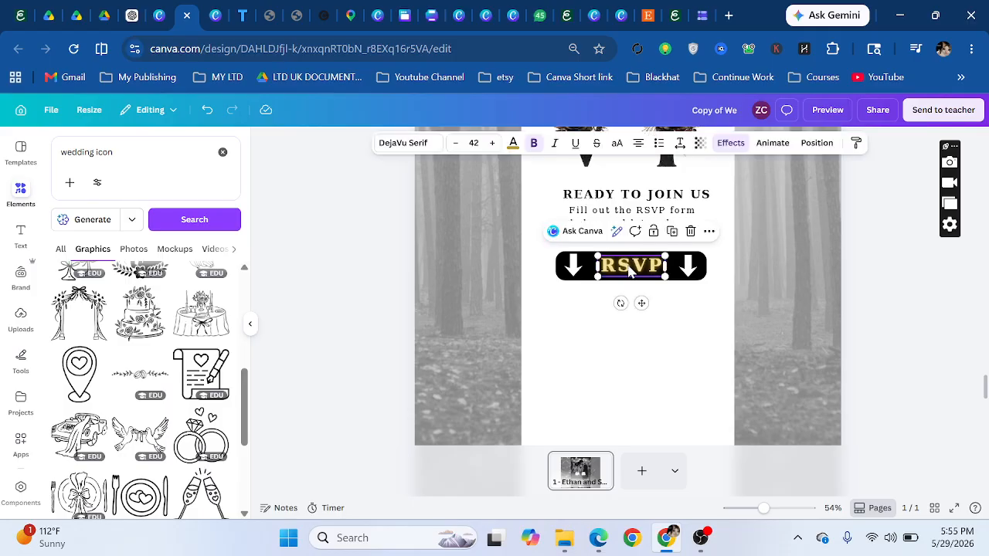
left_click(630, 267)
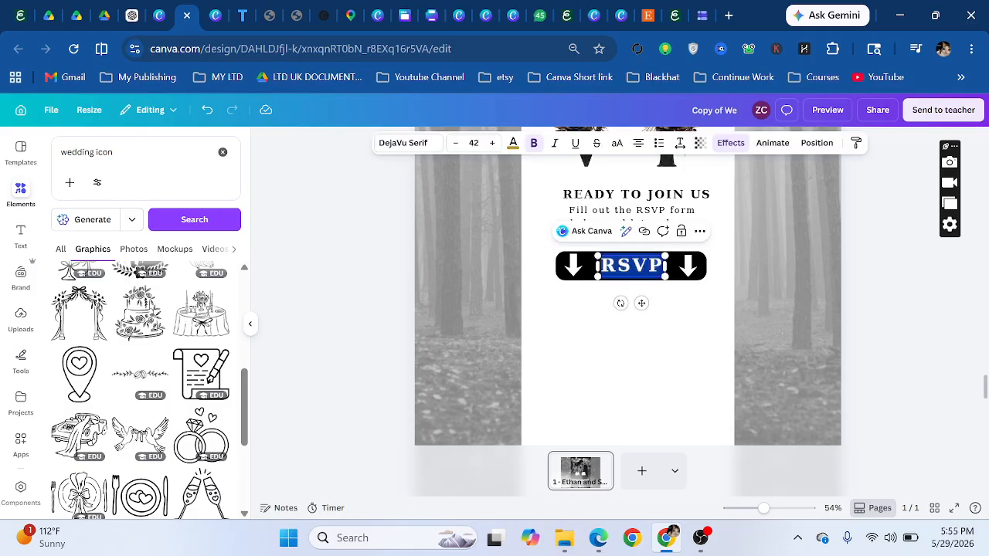
left_click(643, 231)
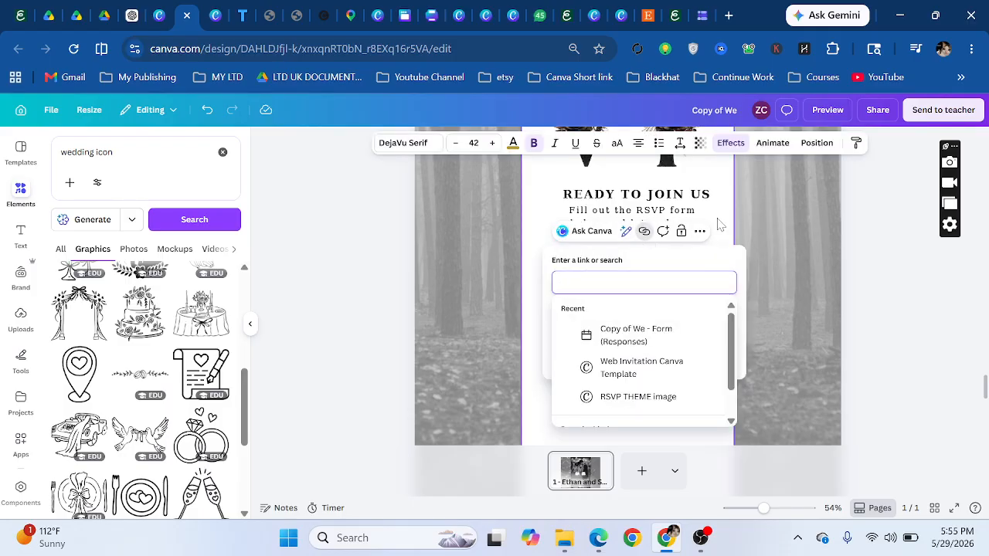
left_click(546, 311)
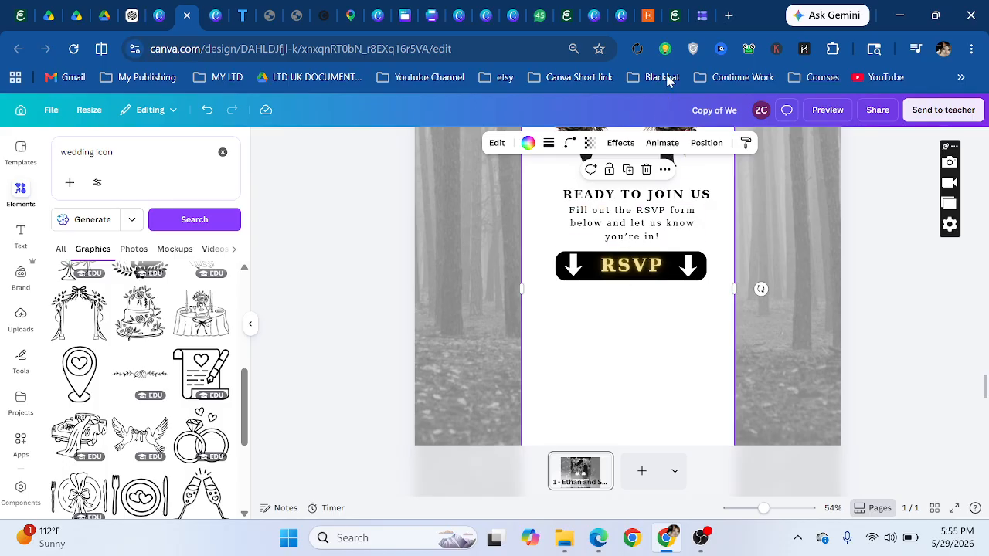
- Browse the Copy of RSVP form's header image options, keep the uploaded image, and return to Canva home
left_click(695, 10)
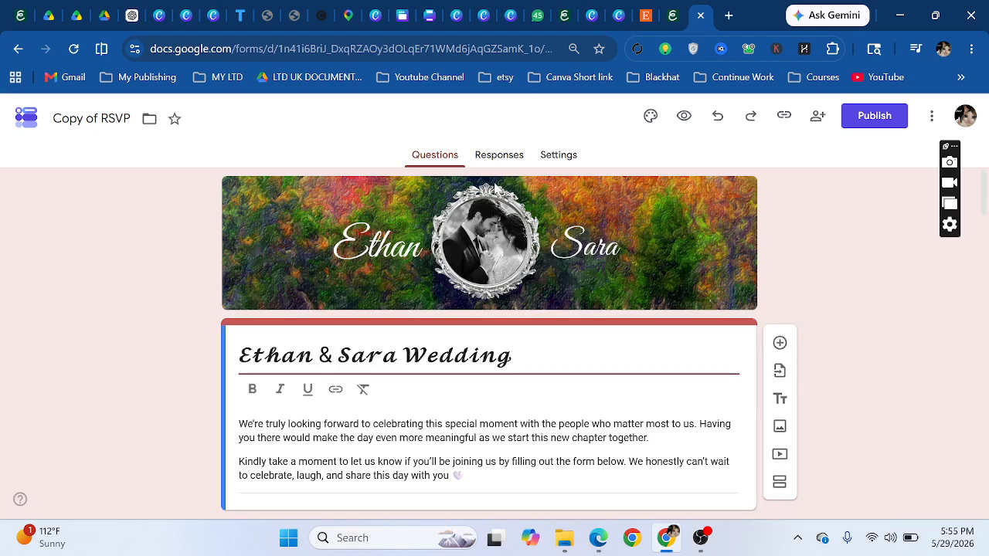
scroll(745, 278, "down", 3)
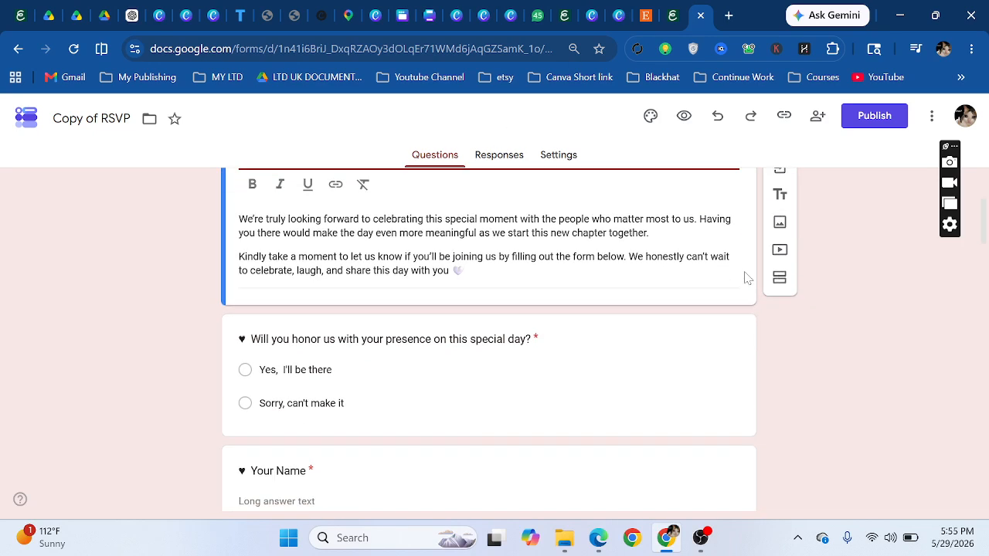
scroll(641, 213, "up", 3)
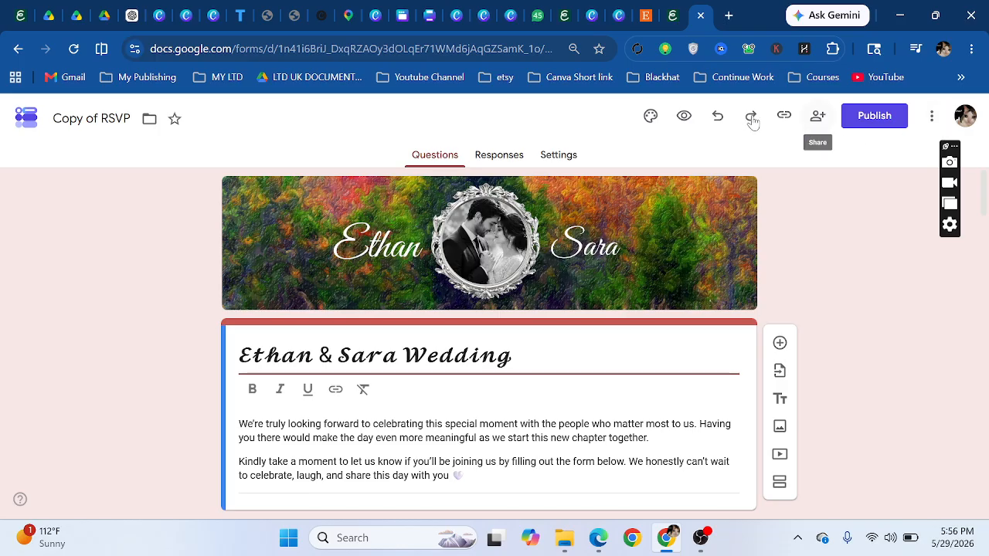
left_click(651, 117)
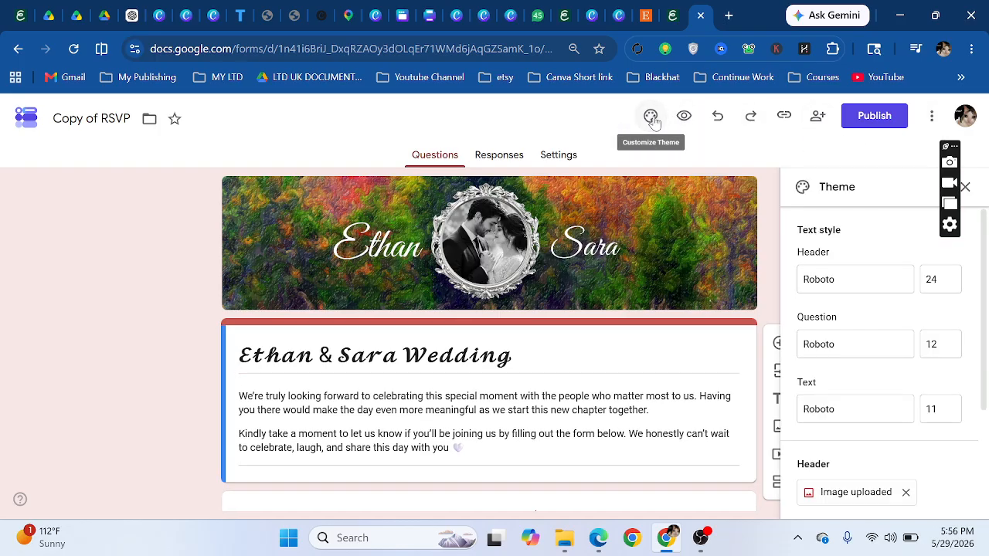
scroll(838, 333, "down", 2)
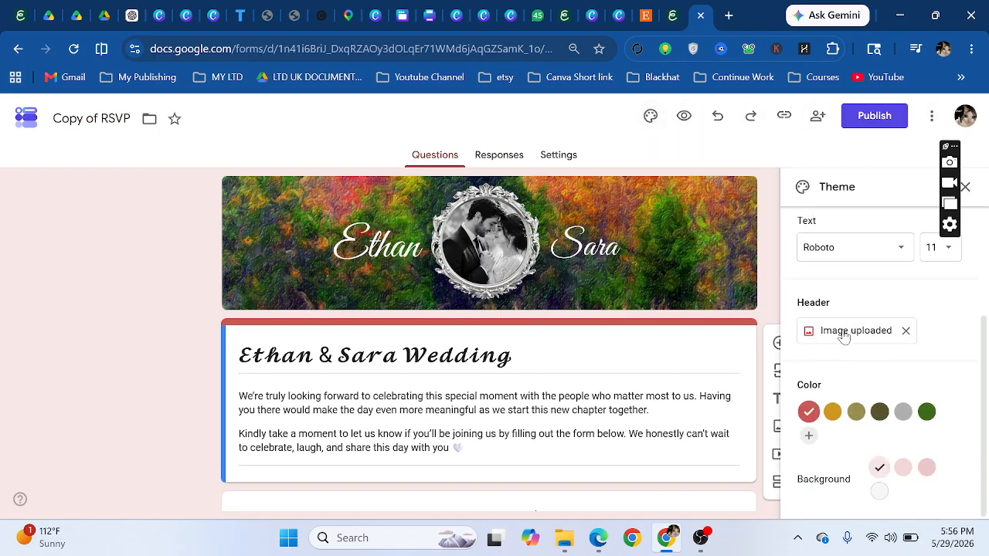
left_click(845, 334)
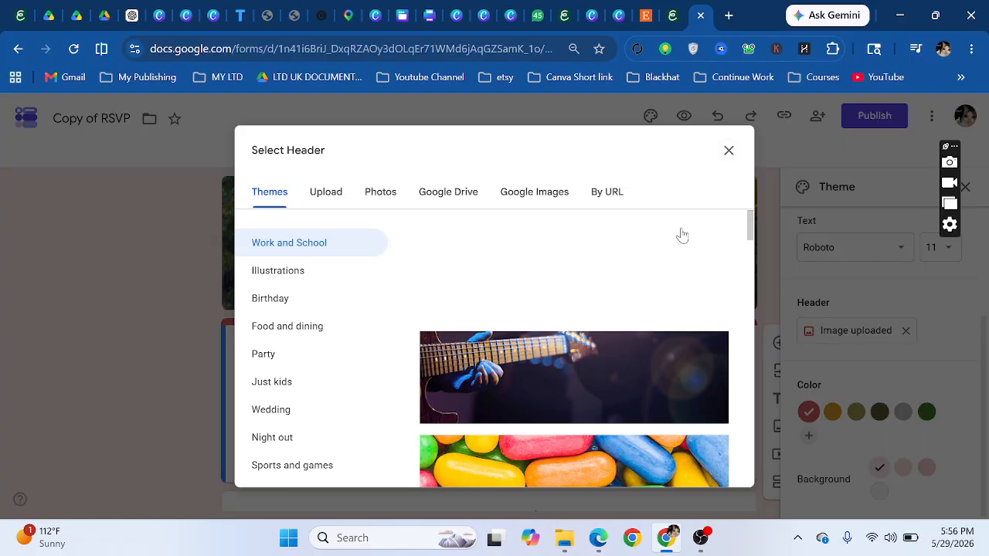
left_click(558, 278)
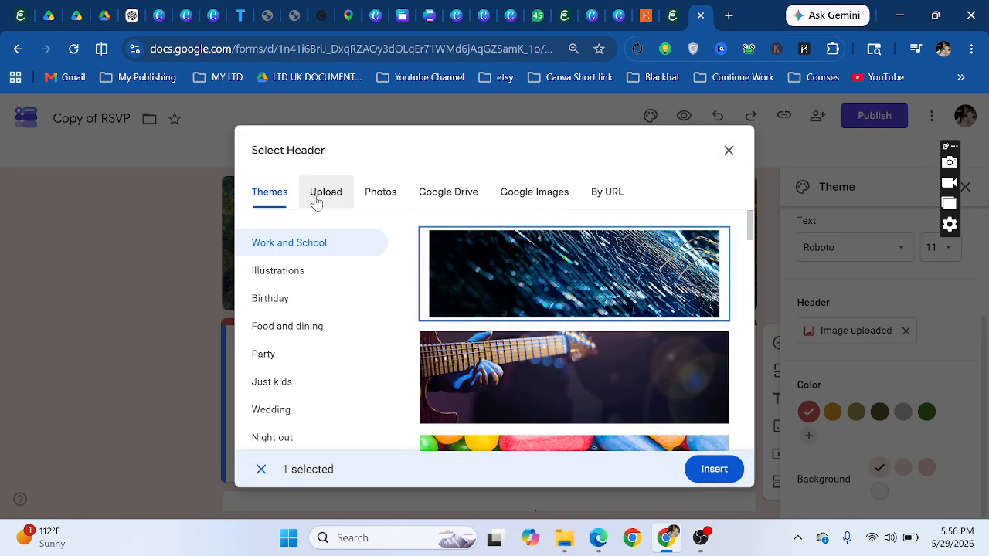
left_click(317, 195)
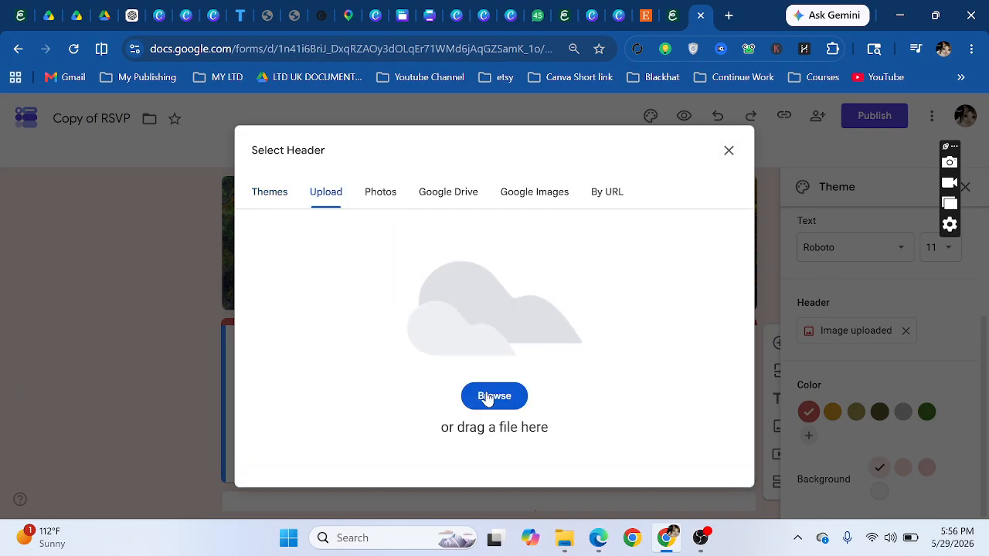
left_click(726, 152)
mouse_move(628, 238)
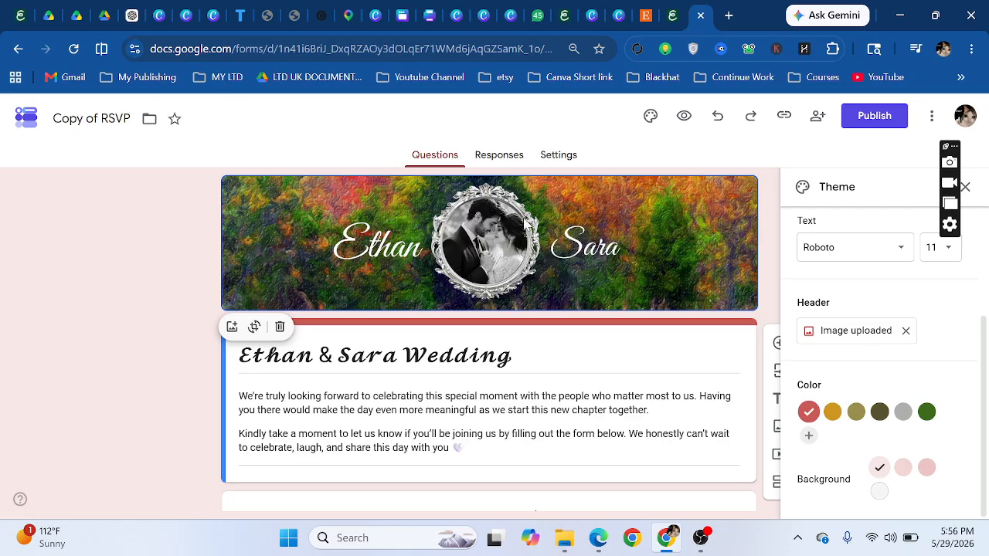
left_click(158, 9)
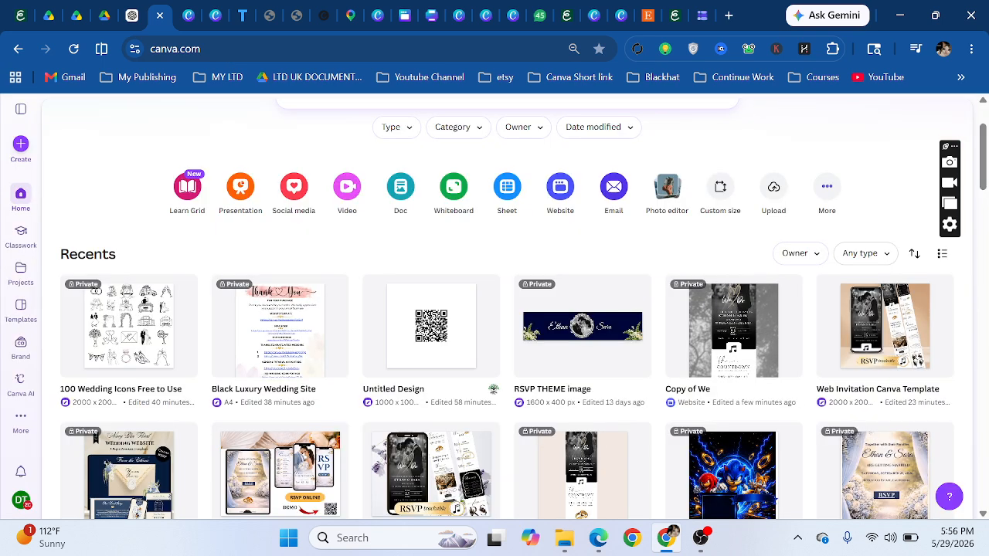
- Open the RSVP THEME image design from Canva's Recents
left_click(573, 341)
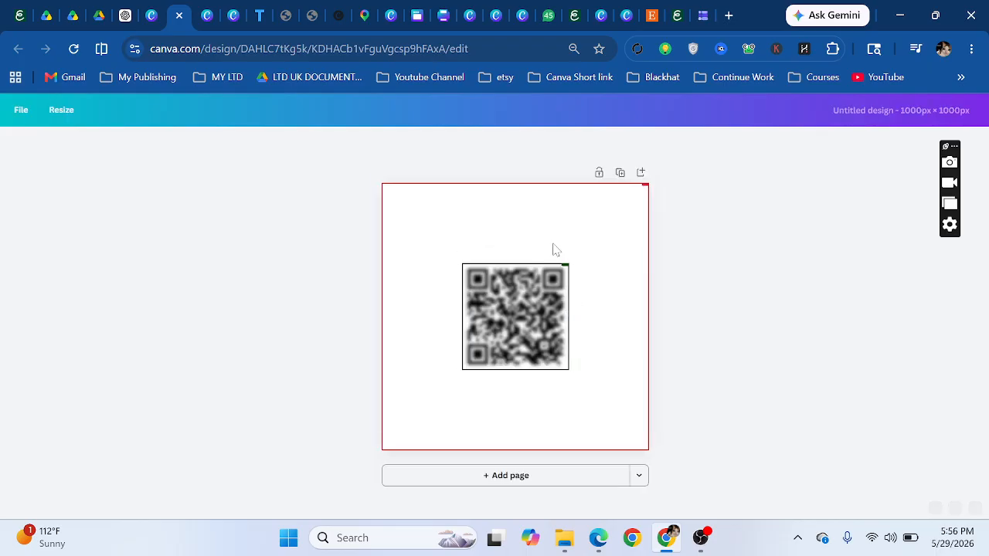
left_click(152, 10)
left_click(719, 342)
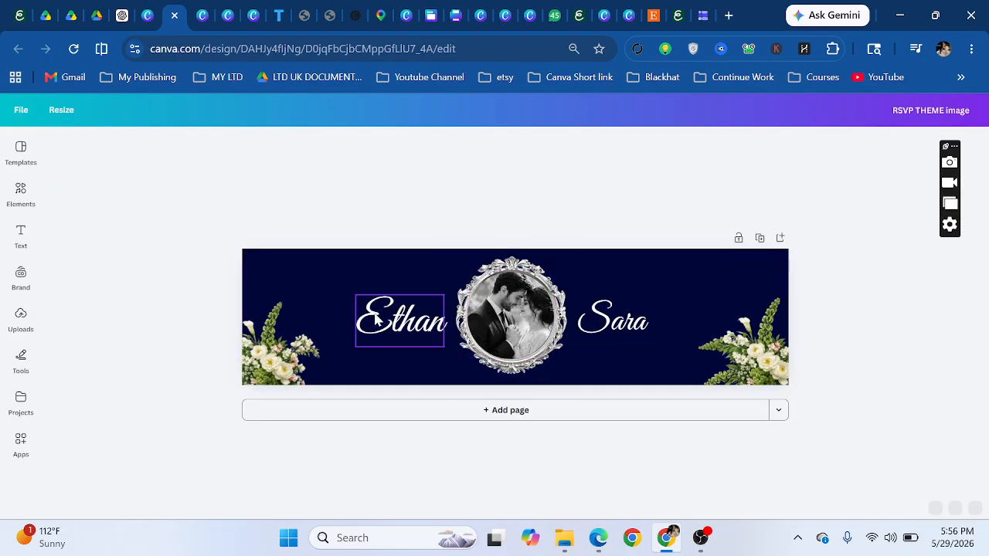
- Replace the two banner names with 'Your' and 'Name'
double_click(399, 320)
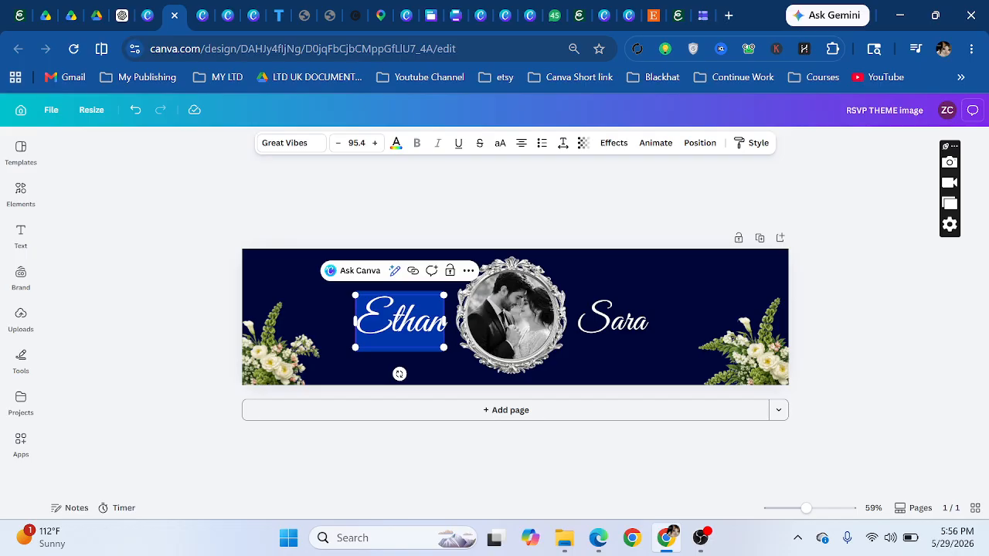
type("Your")
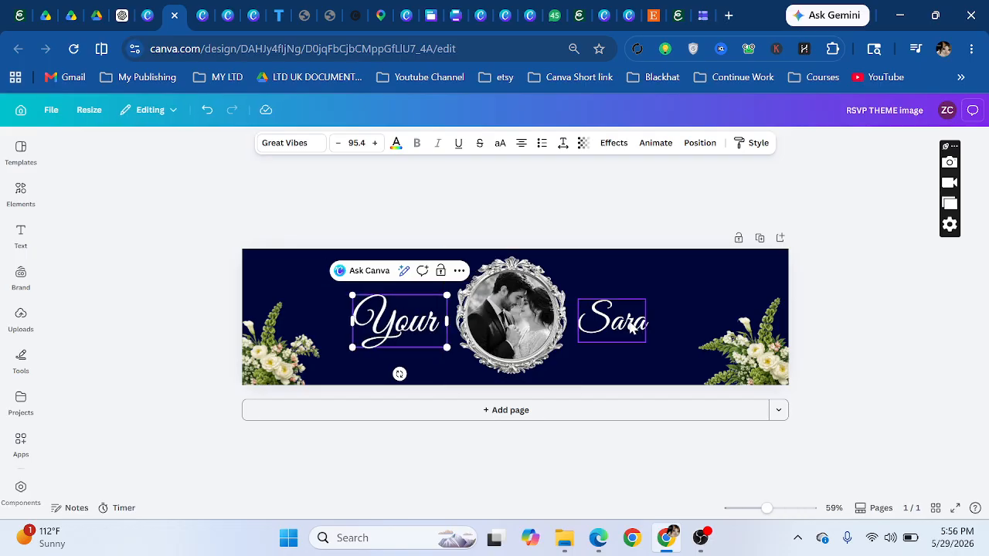
double_click(633, 325)
type("Name")
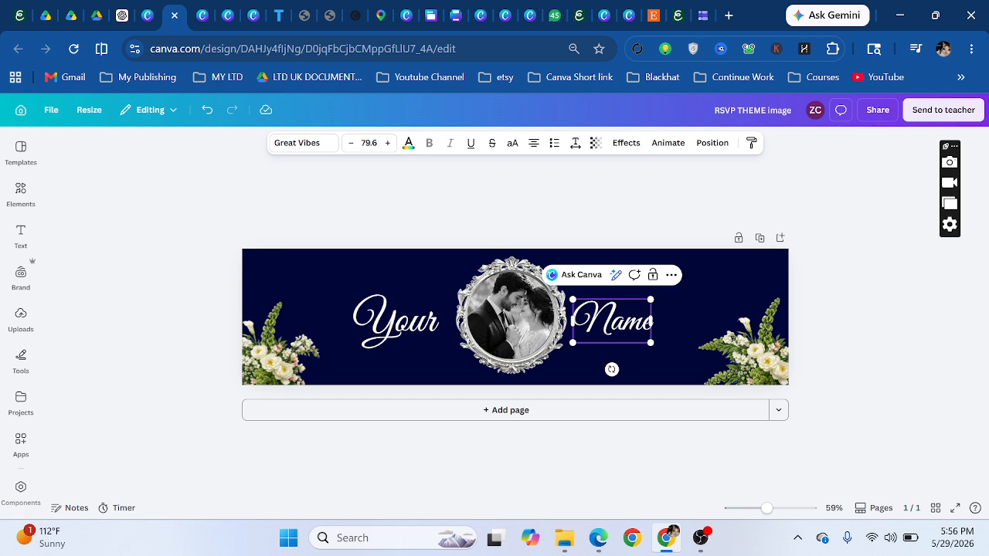
- Change the banner background from dark navy to the grey photo colour
left_click(292, 266)
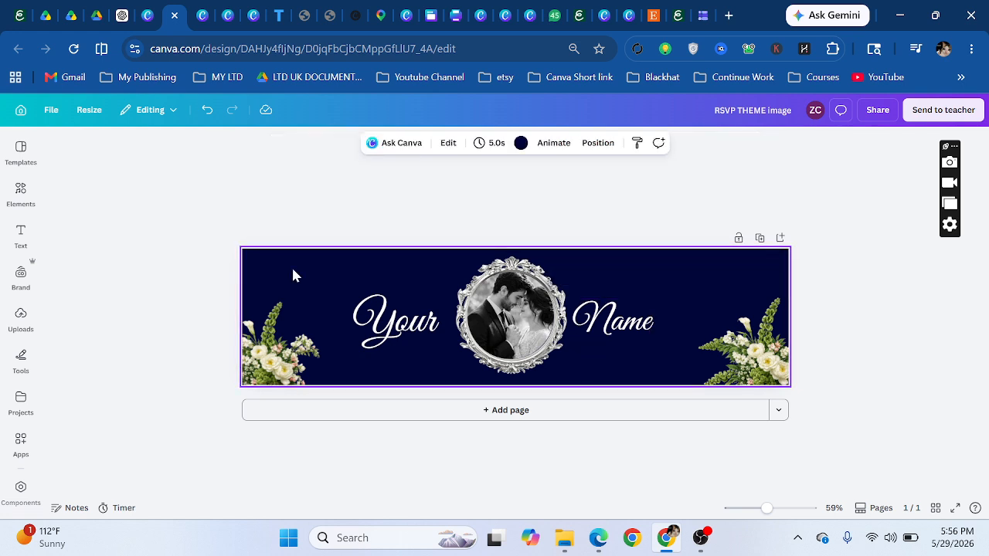
left_click(520, 145)
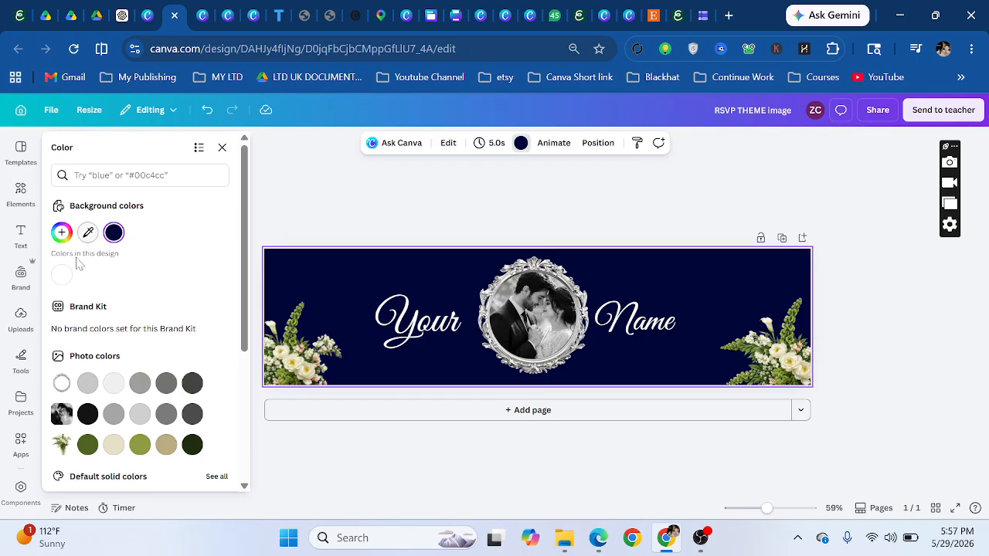
left_click(63, 238)
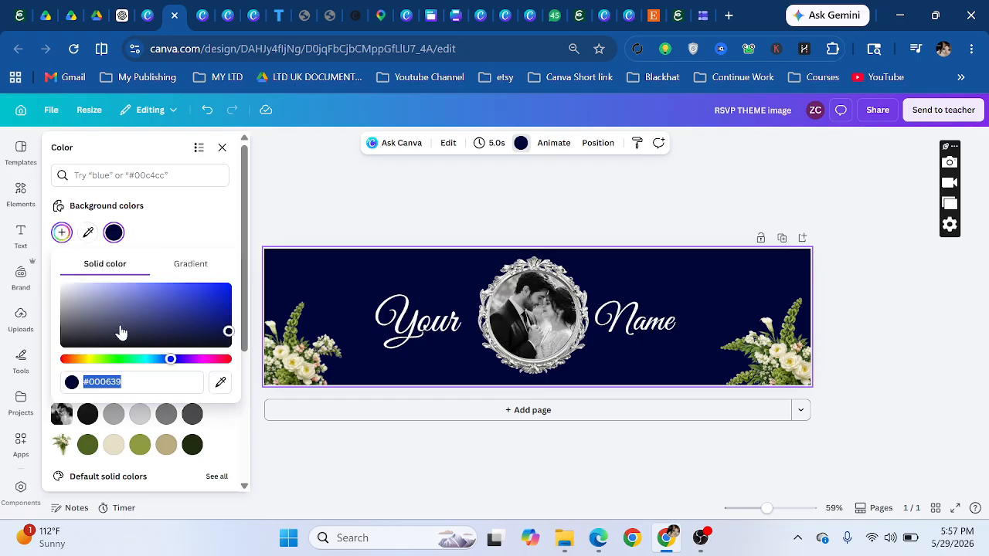
left_click(139, 415)
left_click(461, 214)
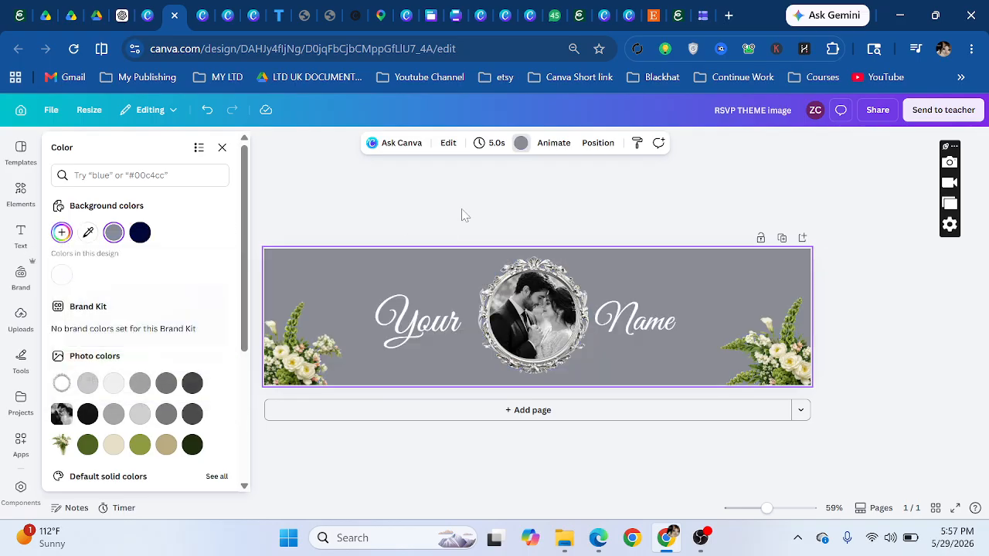
left_click(539, 352)
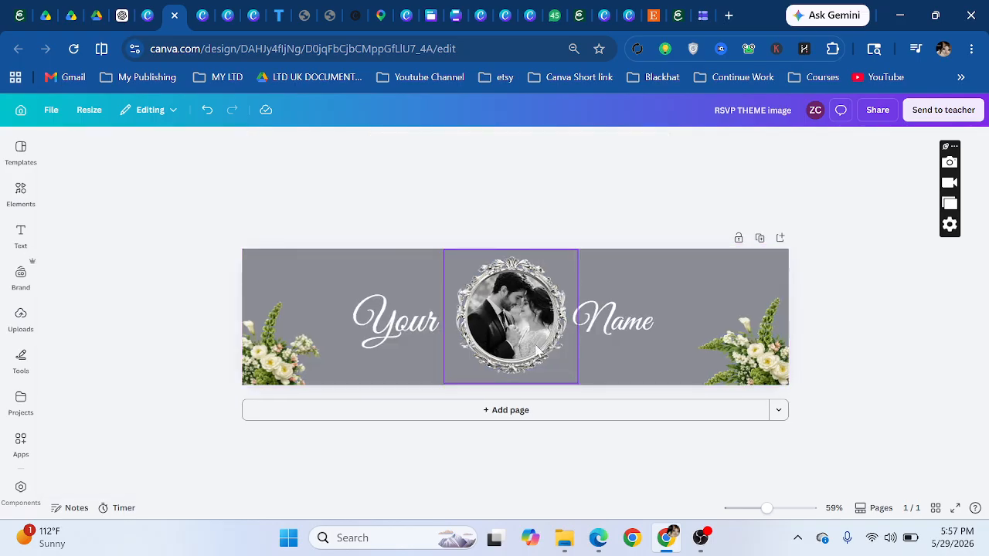
- Try the Thank You image in the photo frame, then undo to keep the couple photo
left_click(21, 316)
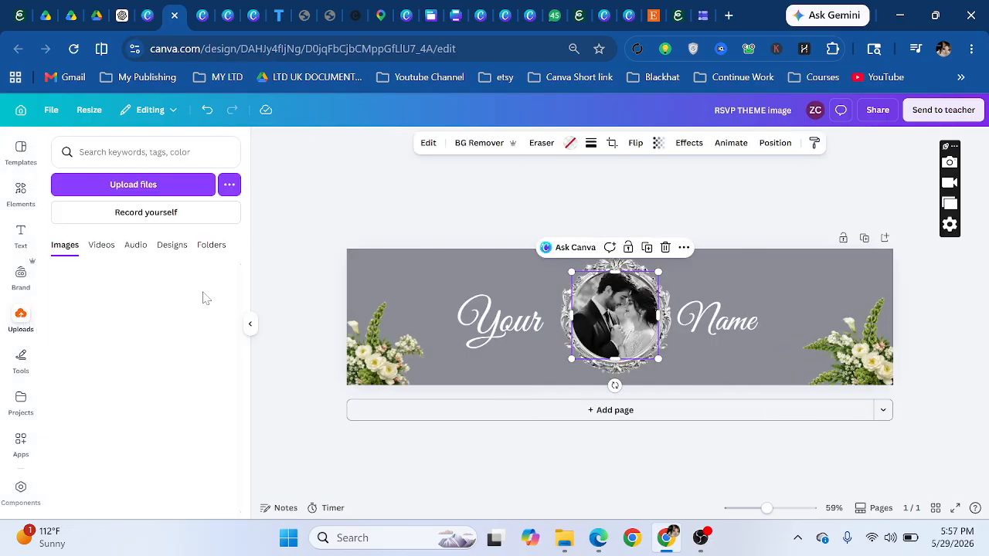
scroll(130, 313, "down", 10)
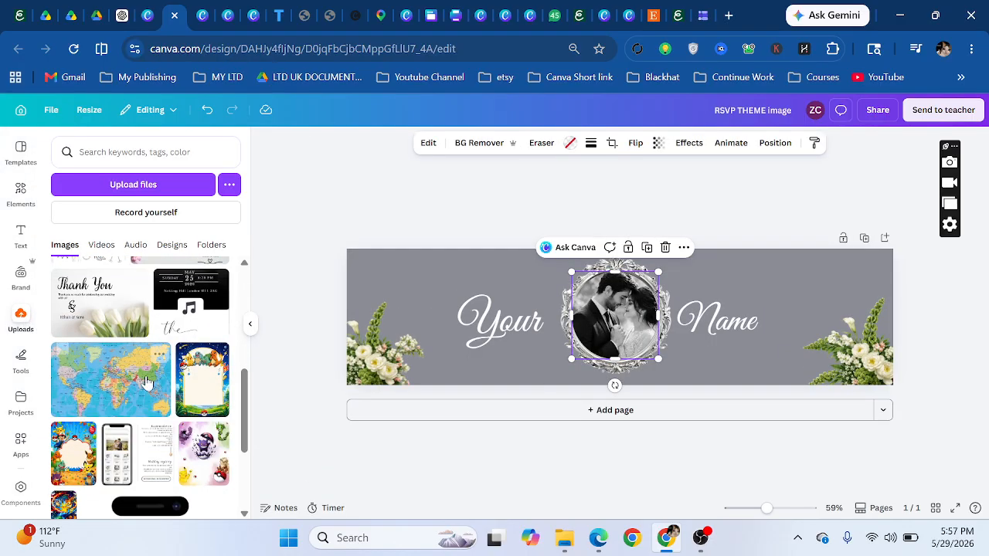
left_click_drag(129, 327, 638, 327)
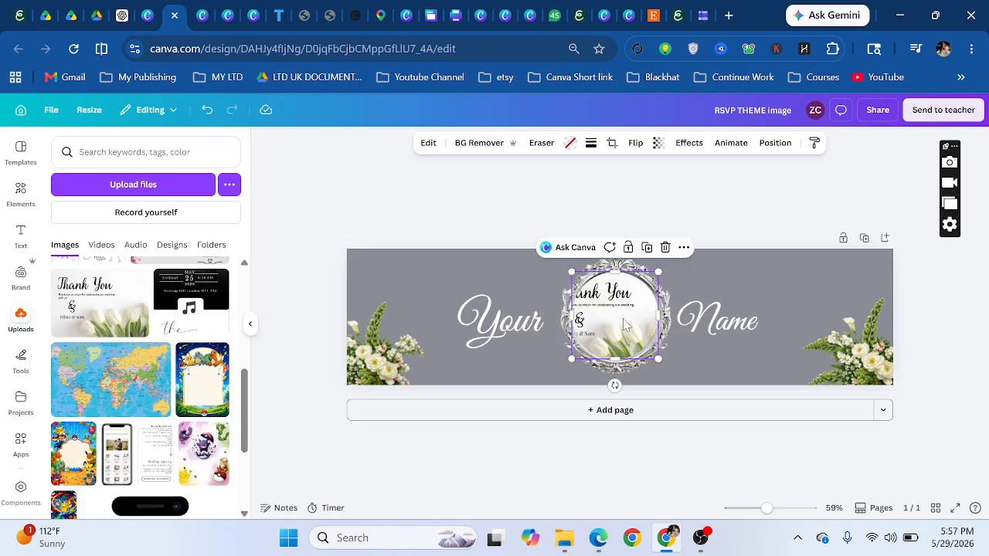
left_click(206, 110)
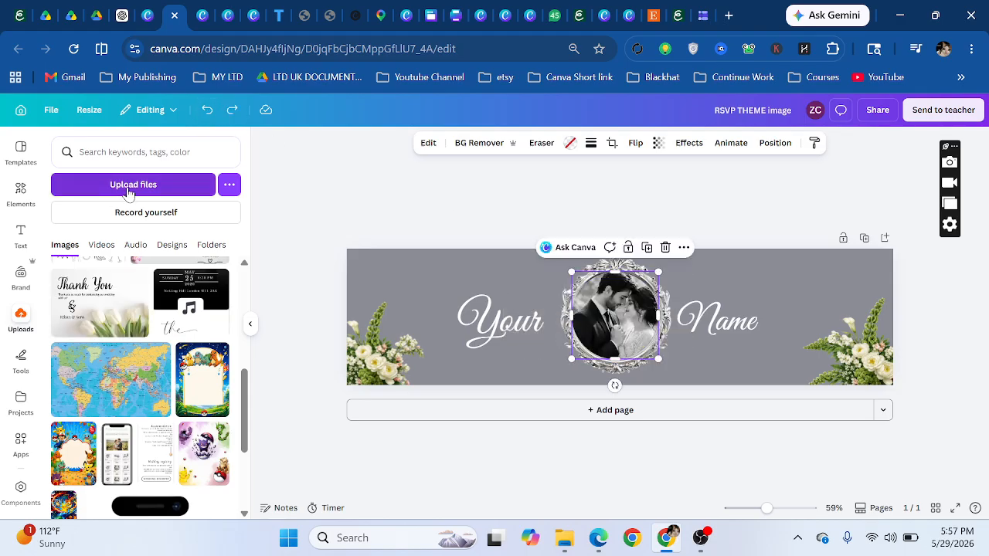
left_click(479, 213)
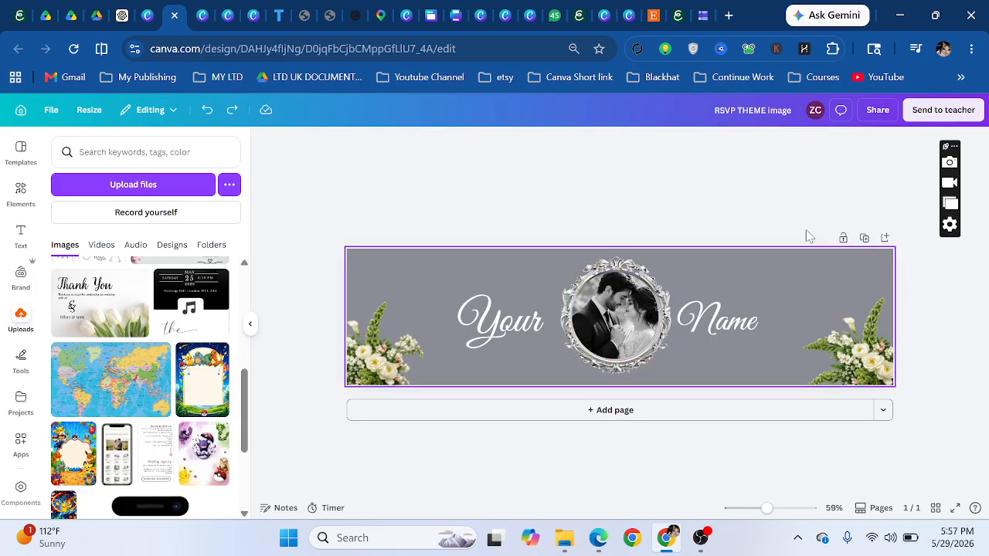
- Download the grey banner as a PNG and go to the Copy of RSVP form
left_click(879, 116)
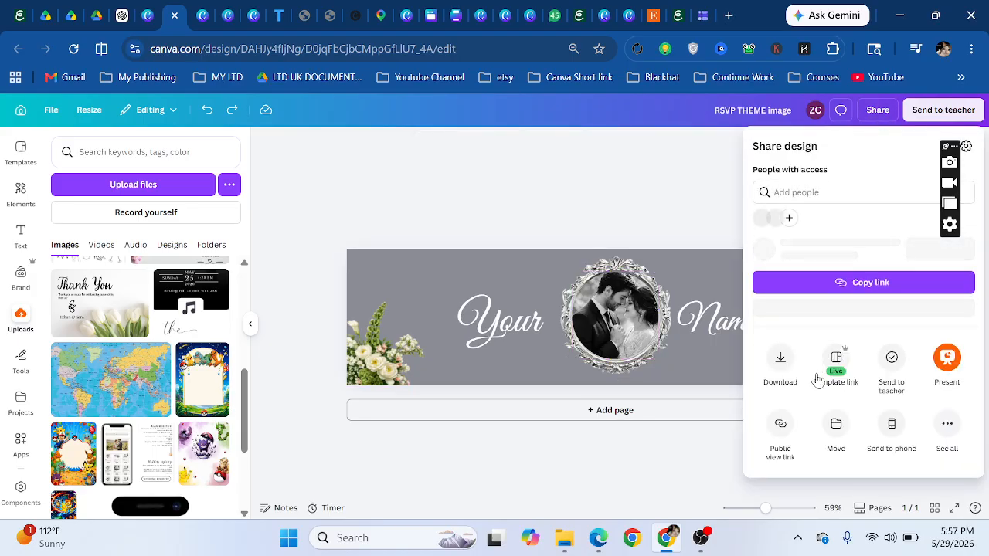
left_click(780, 379)
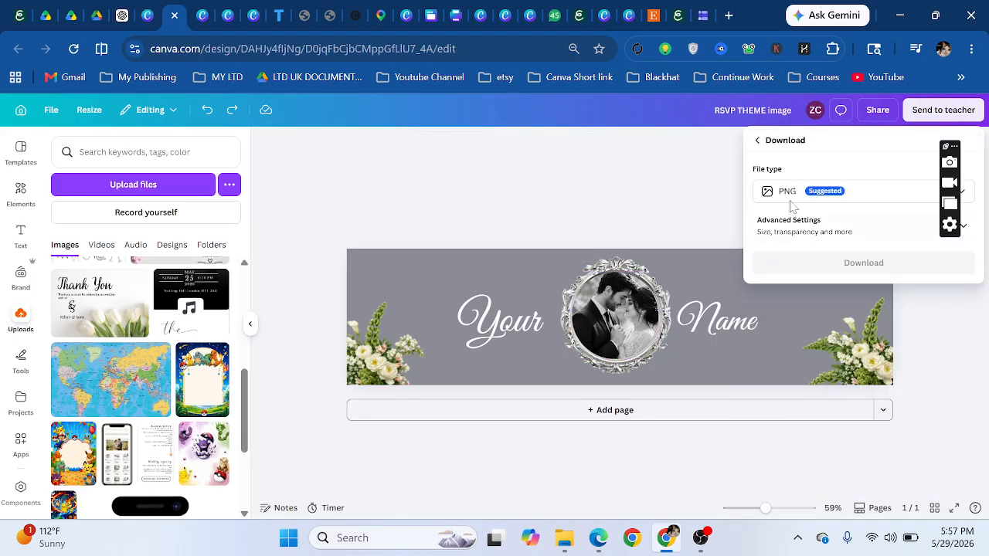
left_click(876, 266)
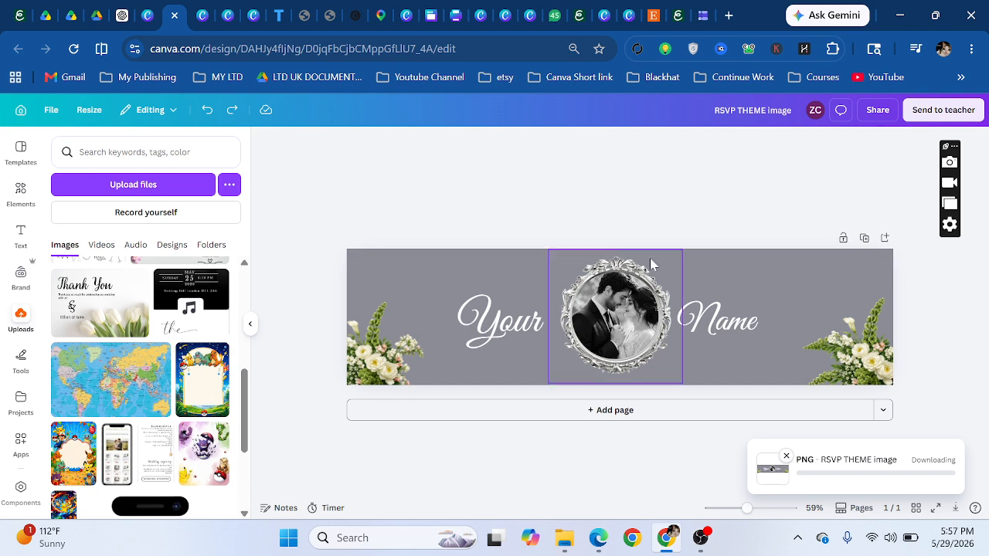
left_click(702, 11)
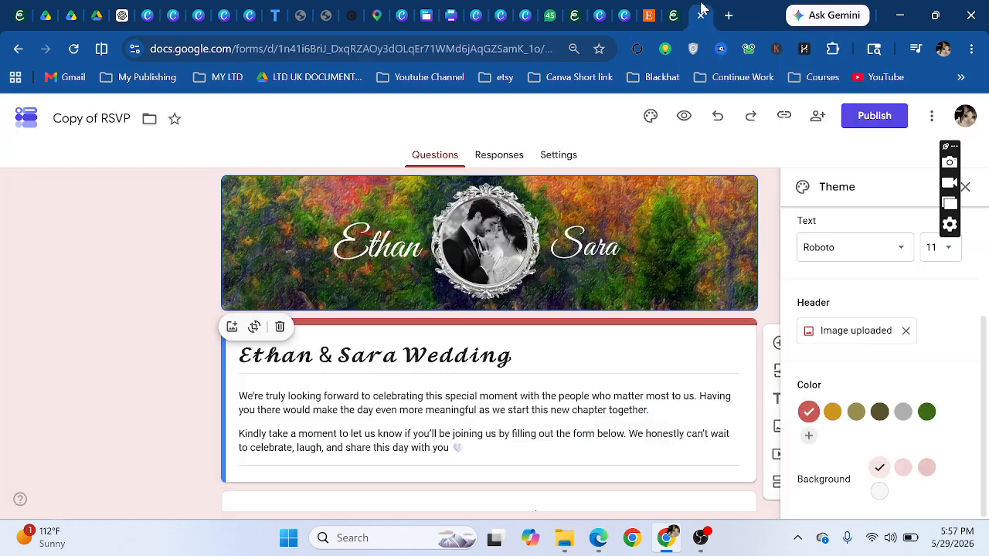
- Replace the form header with the RSVP THEME image uploaded from Downloads and save it
left_click(906, 330)
left_click(842, 332)
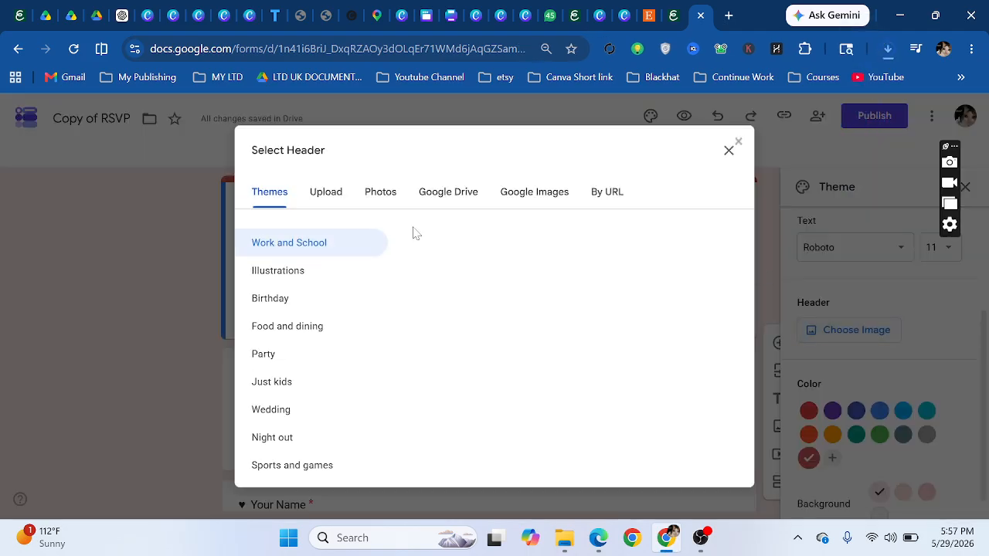
left_click(326, 191)
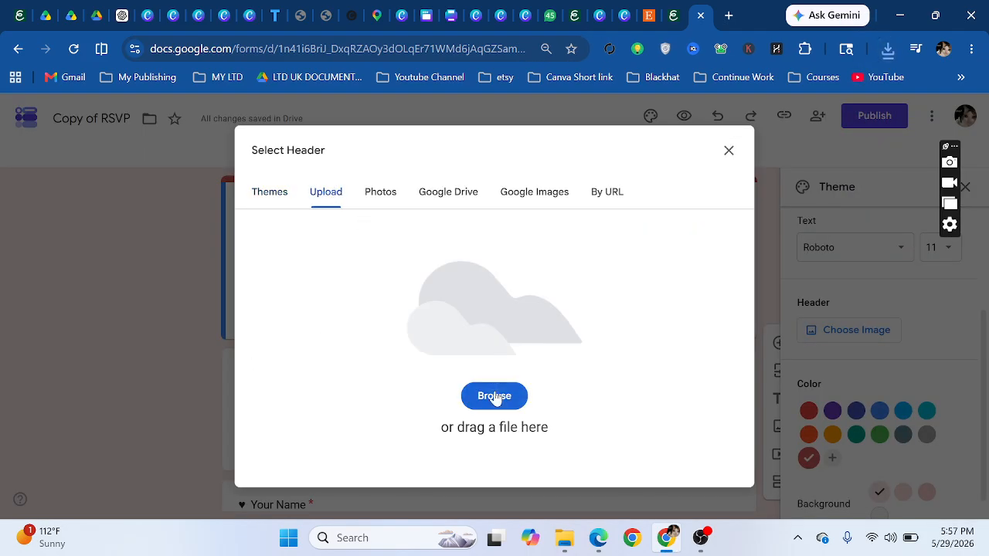
left_click(494, 397)
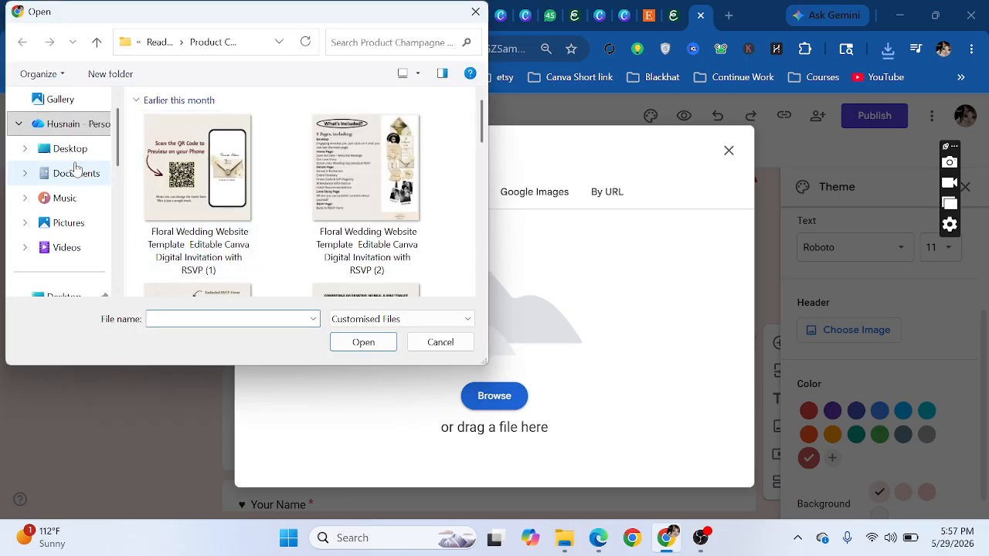
scroll(75, 170, "up", 1)
scroll(73, 186, "down", 2)
left_click(75, 248)
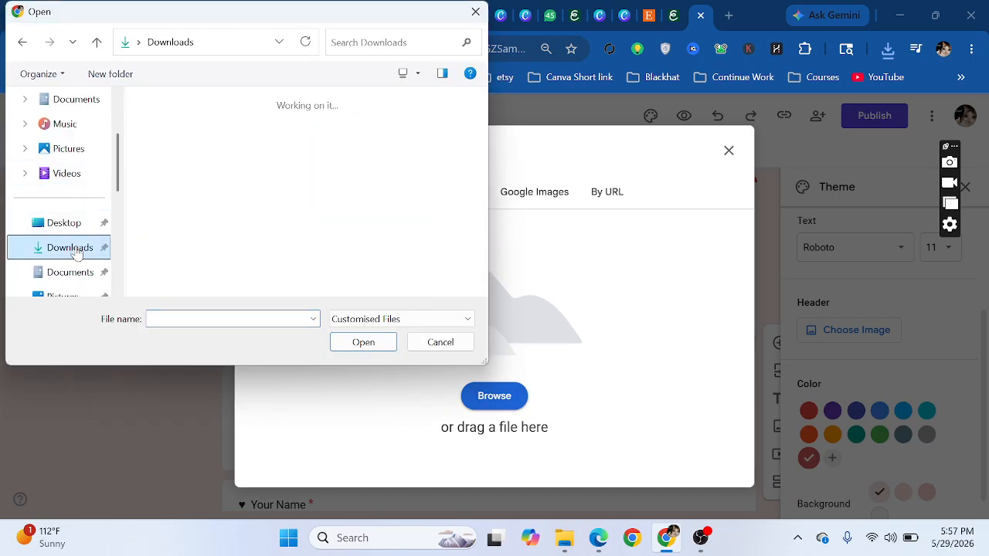
left_click(191, 147)
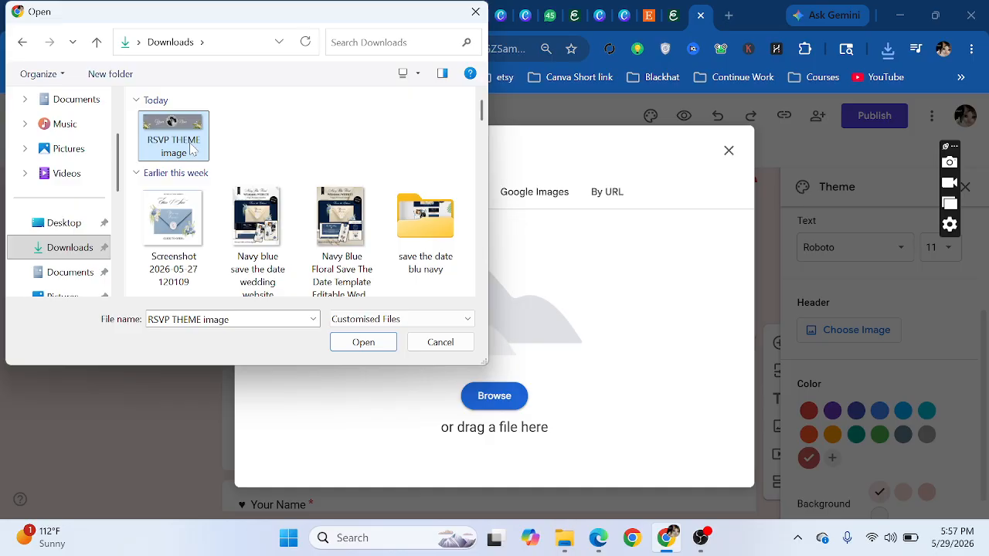
left_click(361, 340)
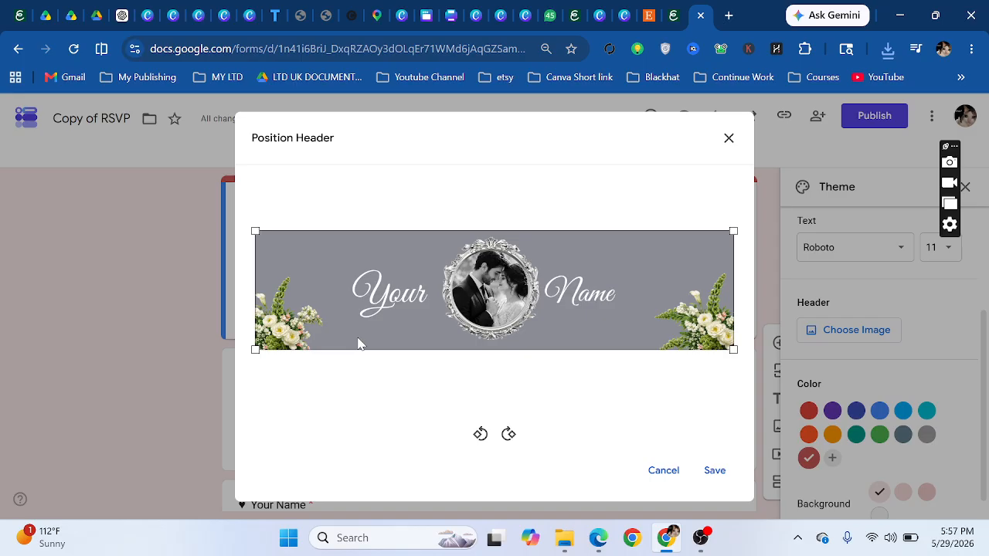
left_click(714, 471)
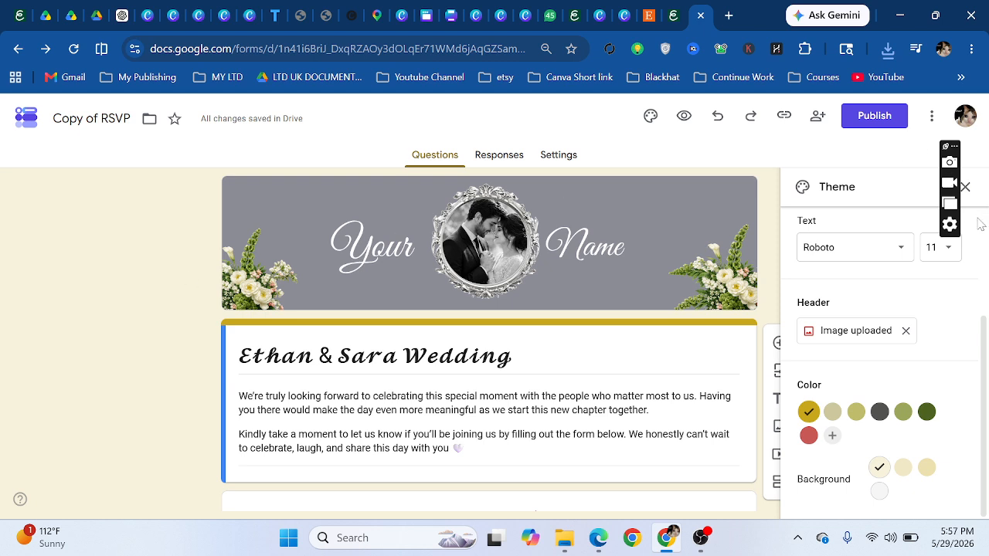
- Close the theme panel and review the questions from the attendance title down to Pick your menu
left_click(972, 191)
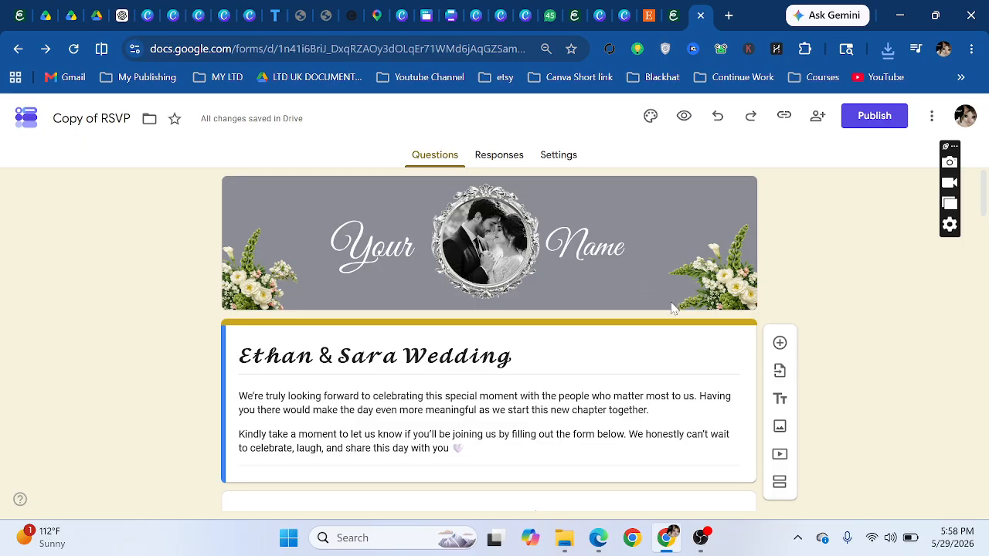
scroll(673, 308, "down", 3)
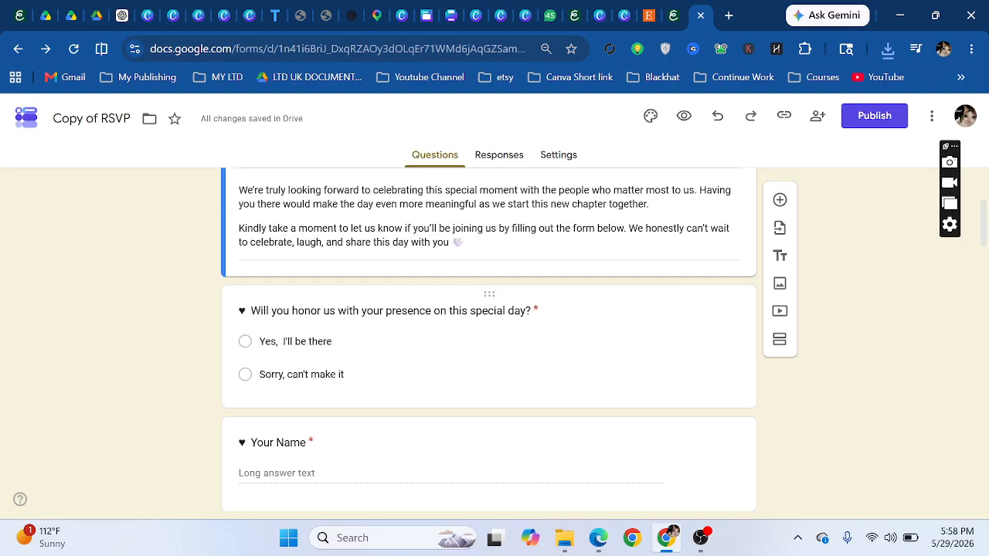
triple_click(390, 311)
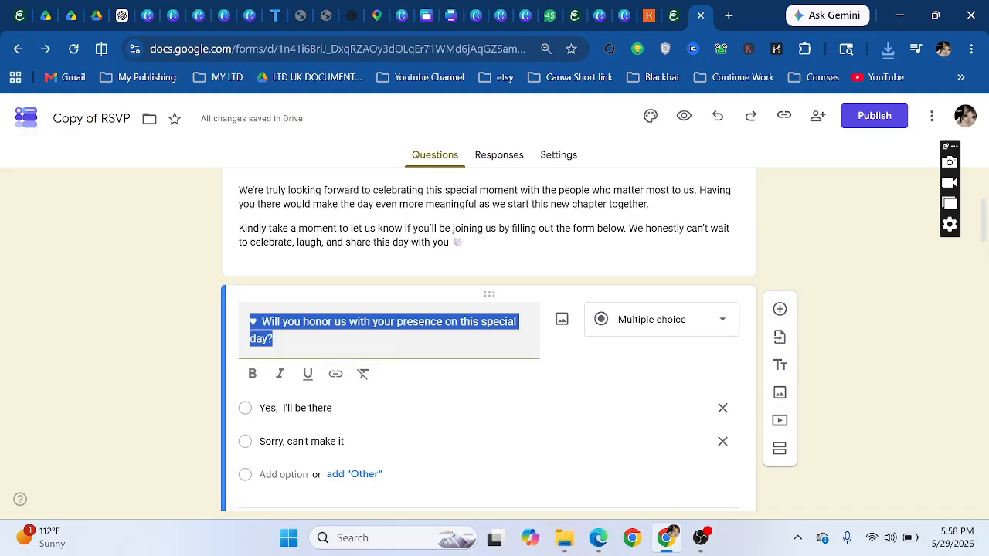
left_click(303, 321)
scroll(448, 348, "down", 4)
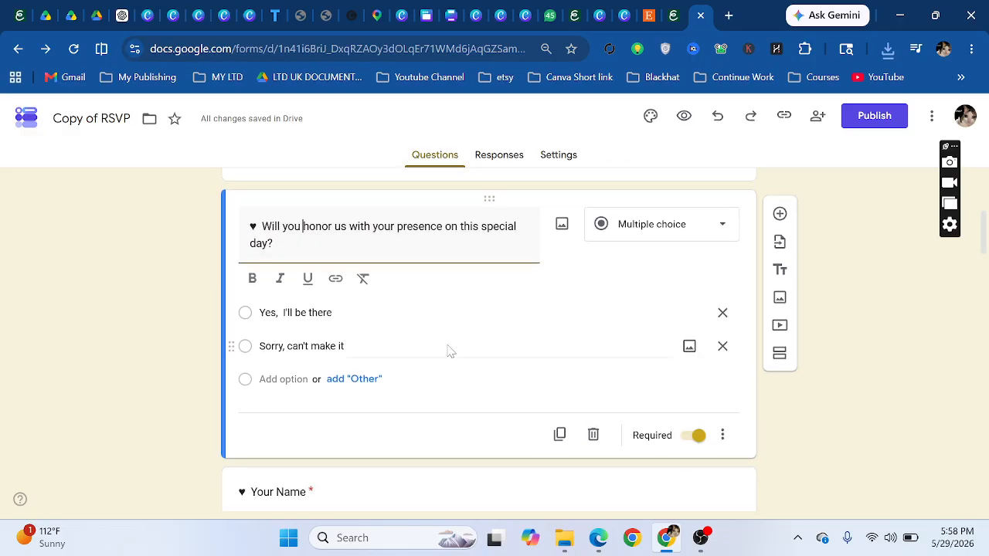
scroll(342, 371, "down", 8)
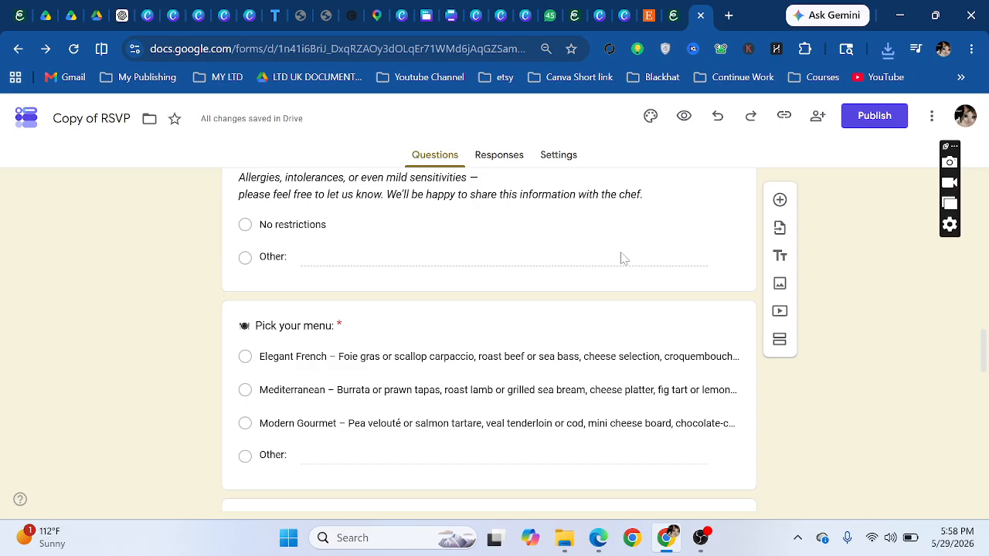
- Insert a new Short answer question and look over the questions below it
left_click(784, 206)
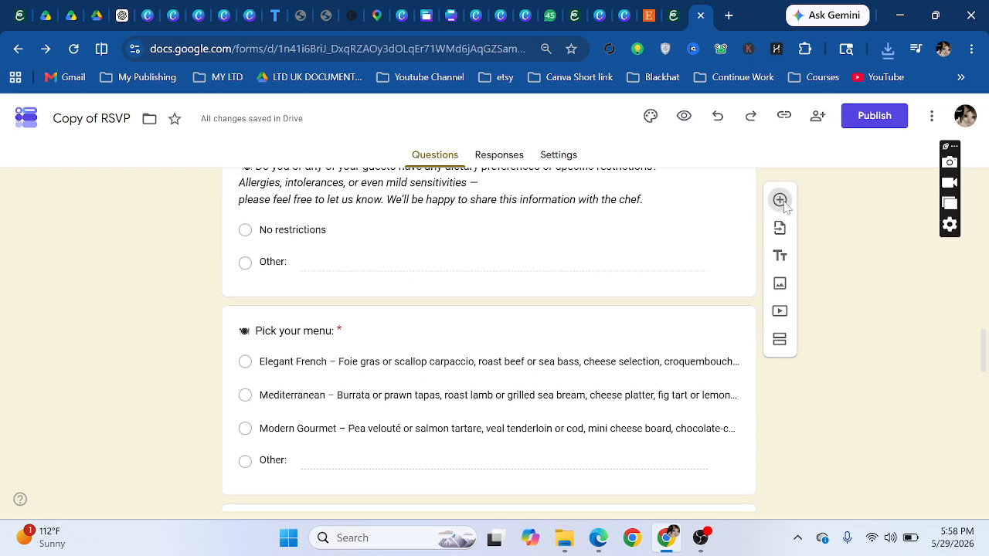
left_click(683, 210)
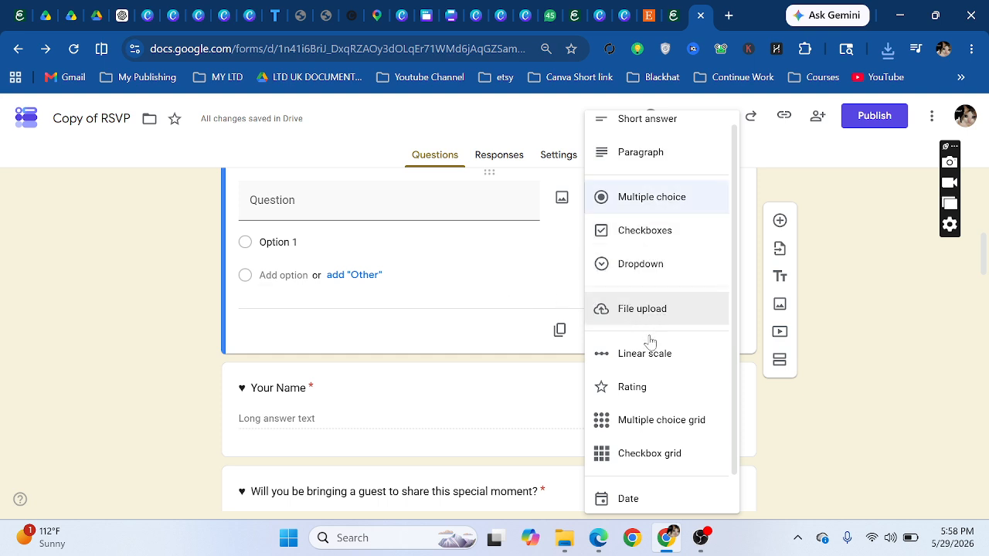
left_click(642, 124)
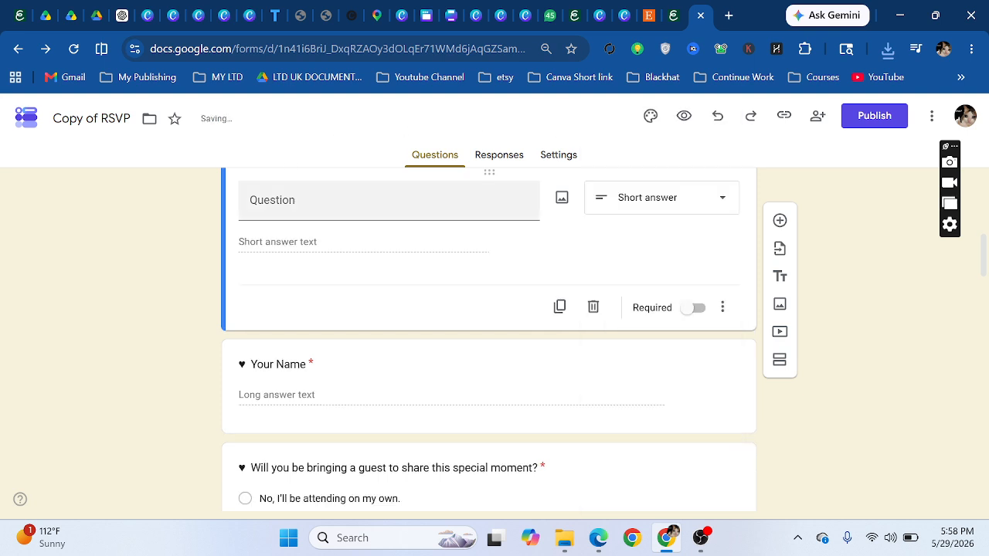
left_click(190, 333)
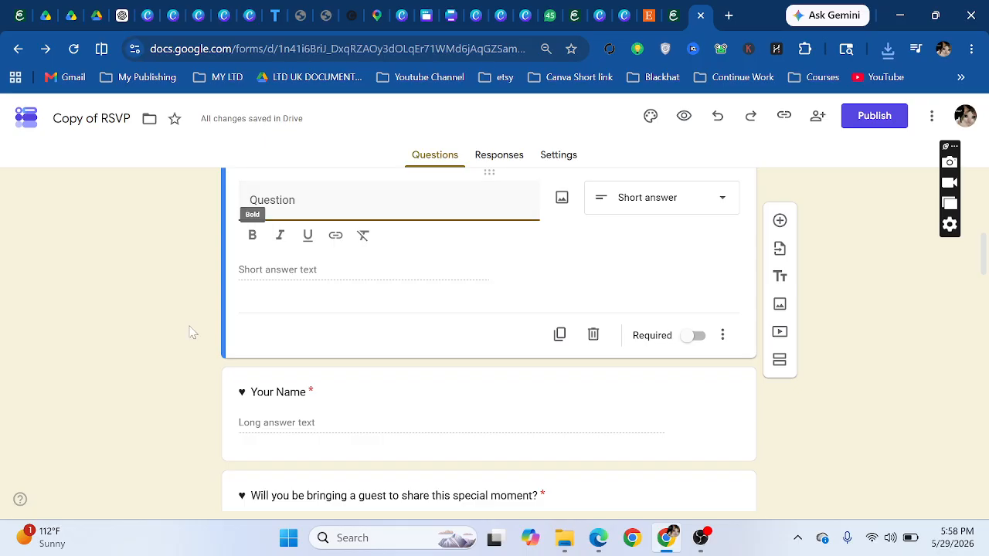
scroll(189, 332, "down", 5)
scroll(190, 333, "down", 4)
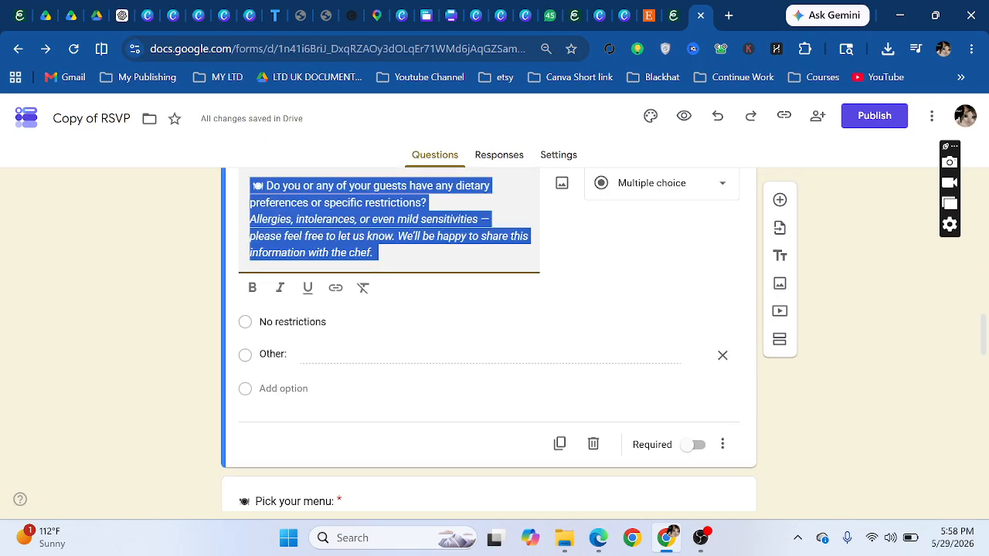
scroll(180, 354, "down", 3)
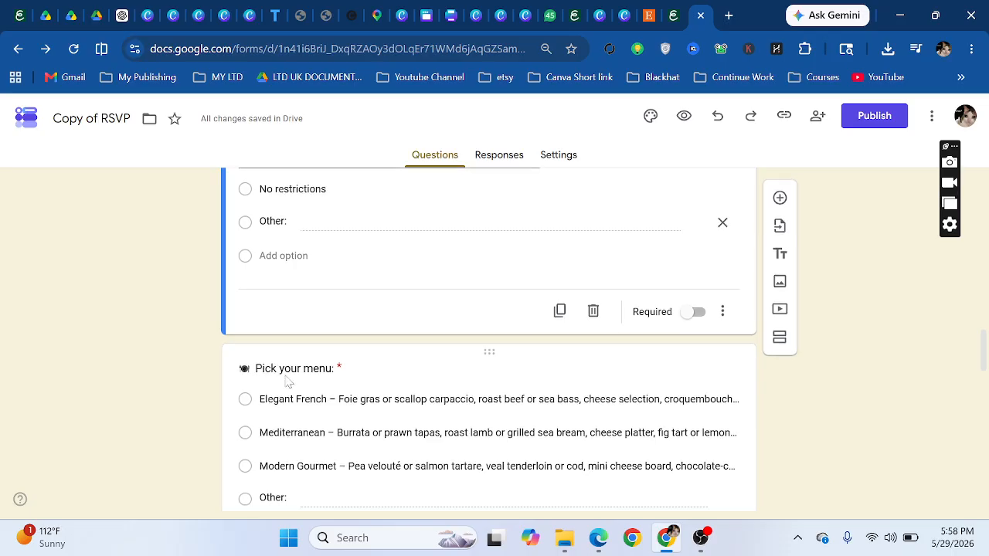
scroll(287, 384, "down", 3)
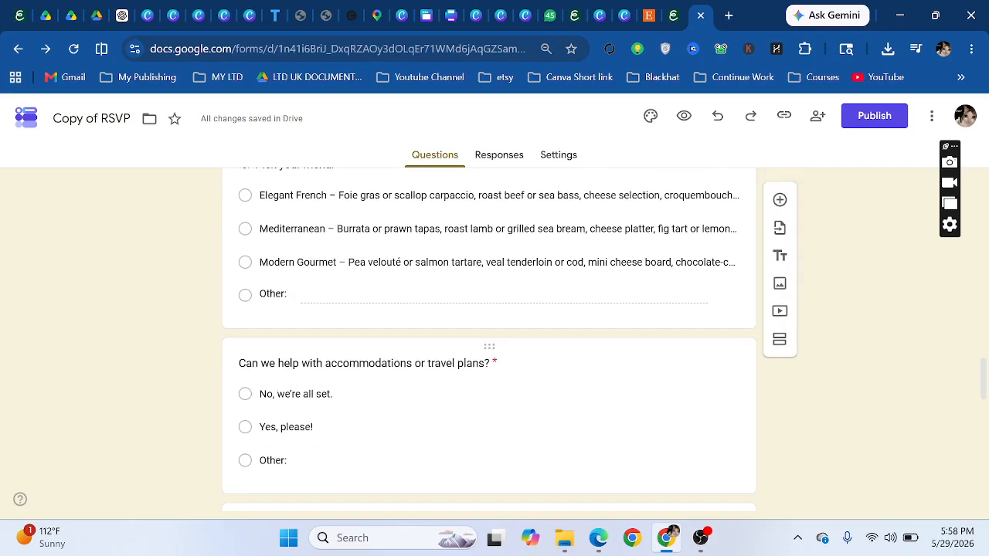
scroll(708, 391, "up", 1)
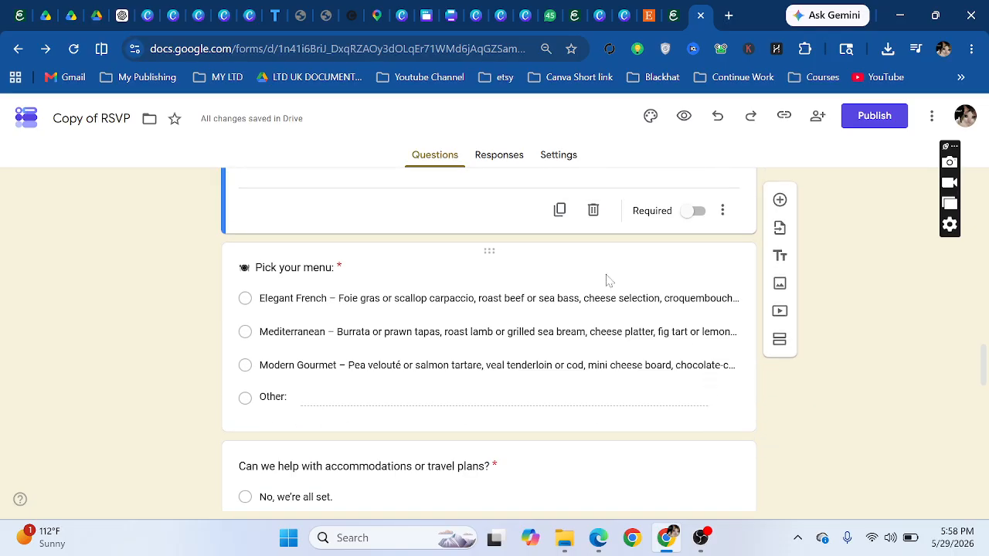
left_click(494, 251)
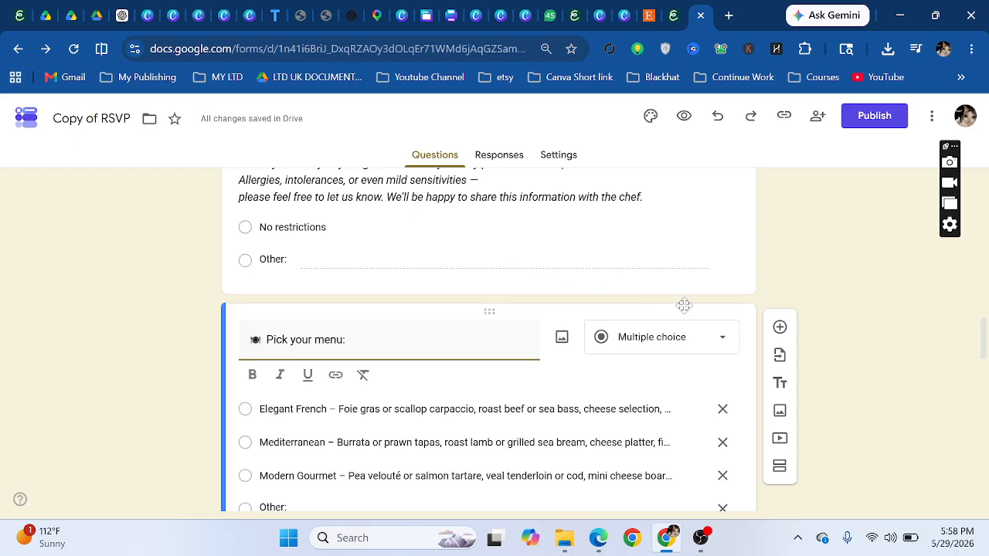
scroll(719, 332, "down", 9)
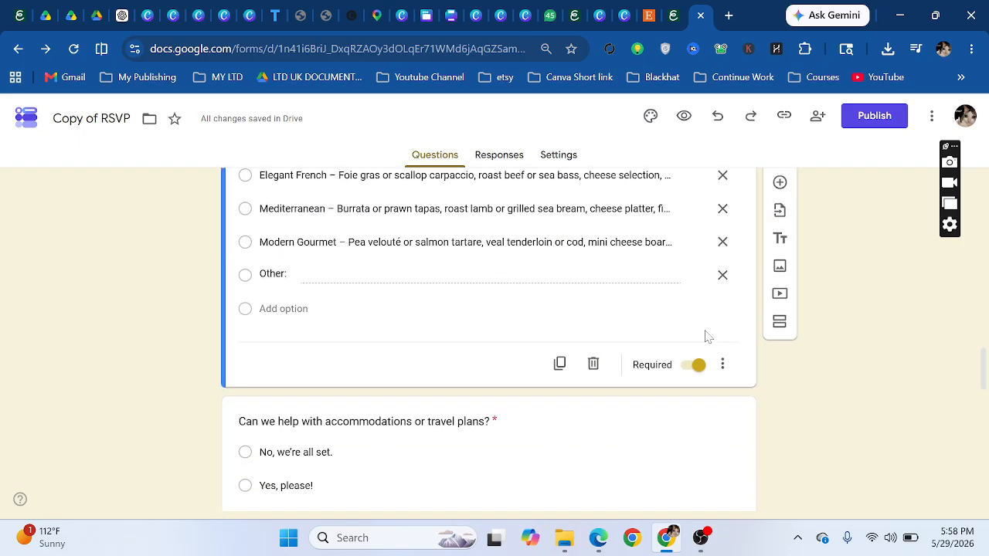
scroll(663, 308, "down", 7)
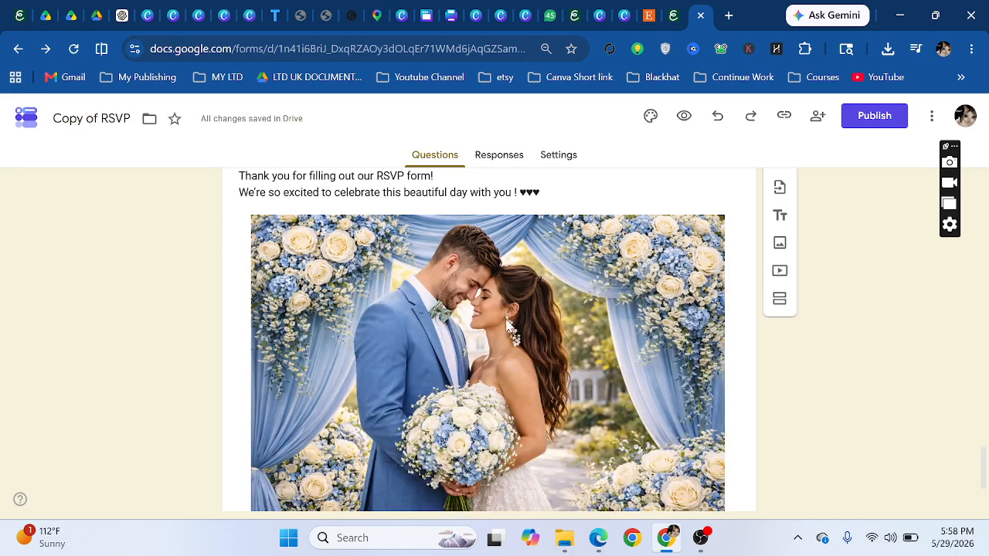
left_click(489, 317)
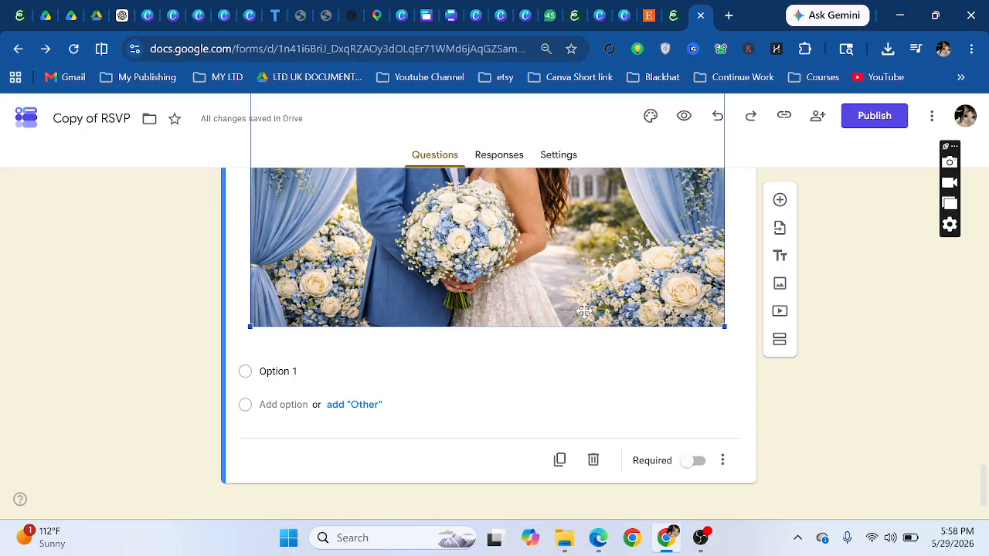
scroll(834, 347, "up", 3)
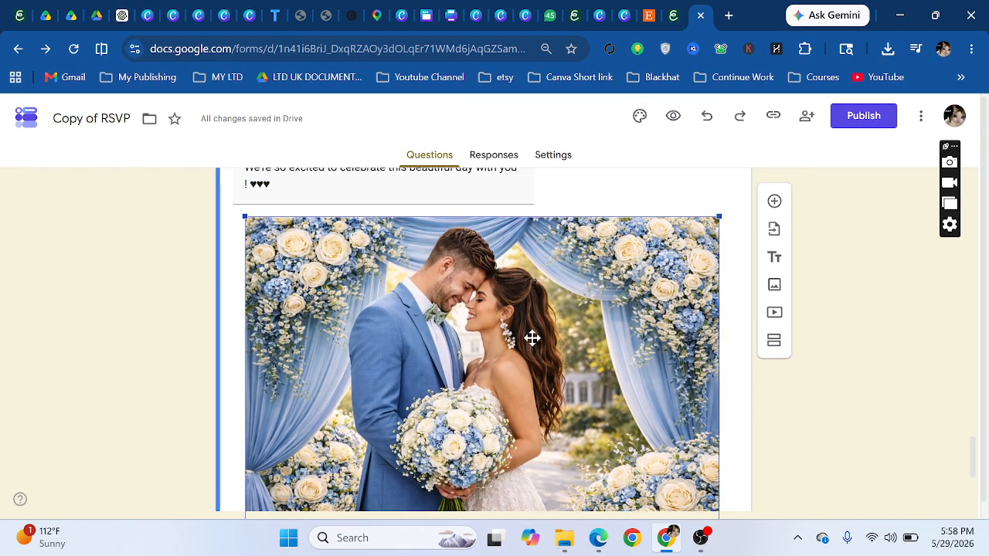
left_click(464, 285)
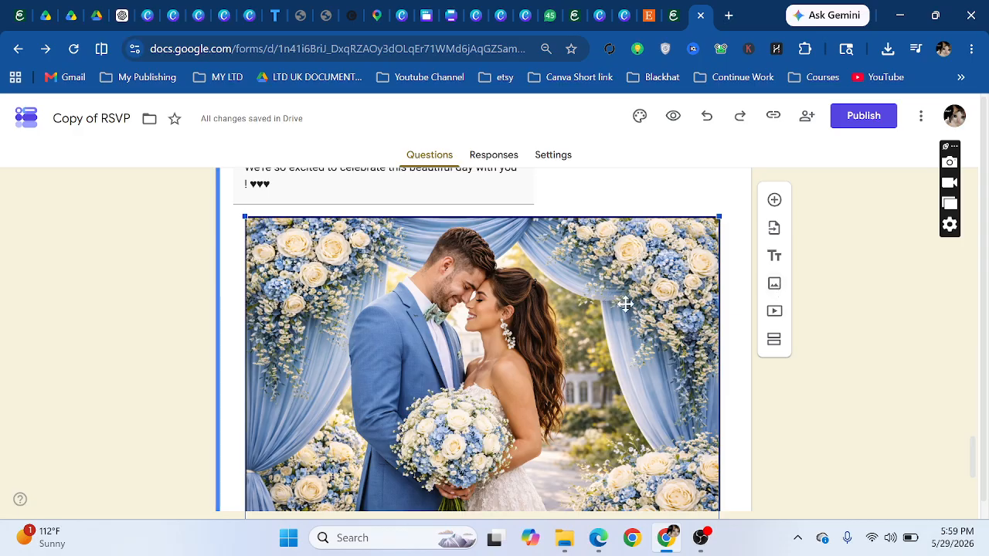
scroll(804, 265, "up", 20)
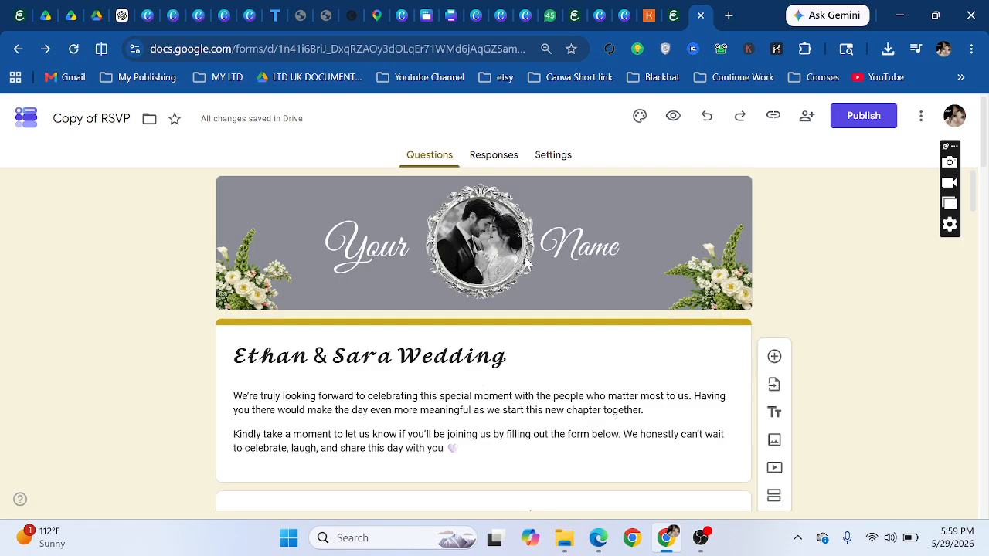
- Publish the RSVP form with responder access set to anyone with the link
left_click(863, 118)
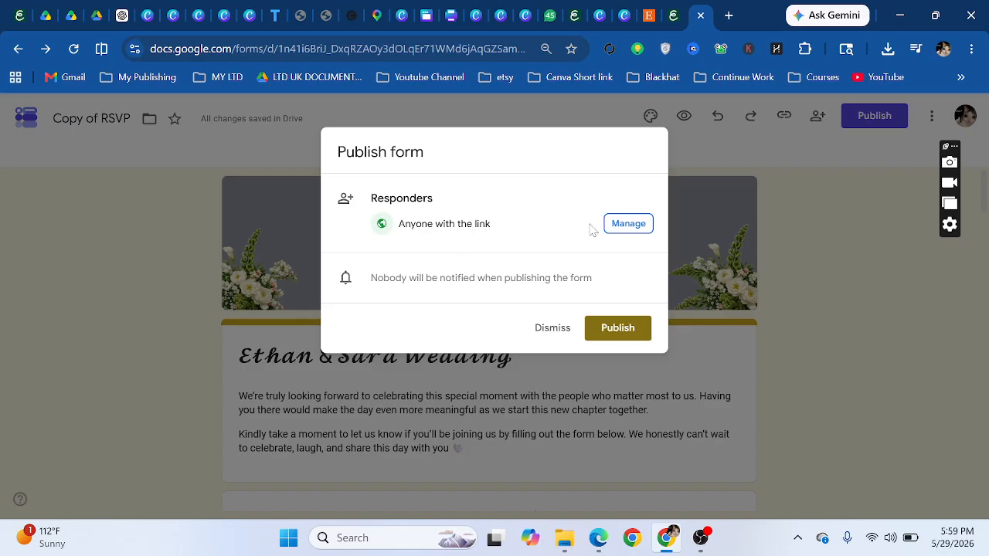
left_click(628, 227)
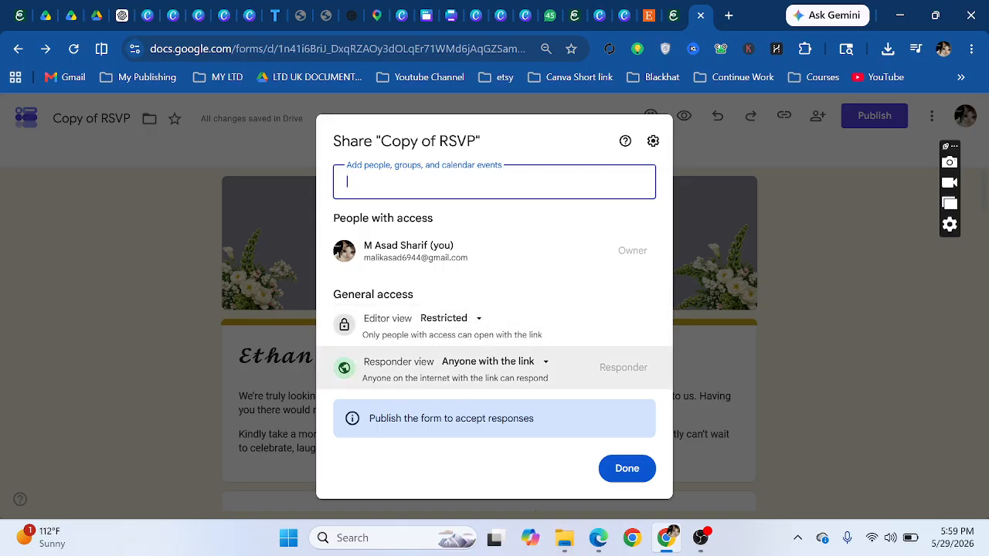
left_click_drag(547, 379, 368, 379)
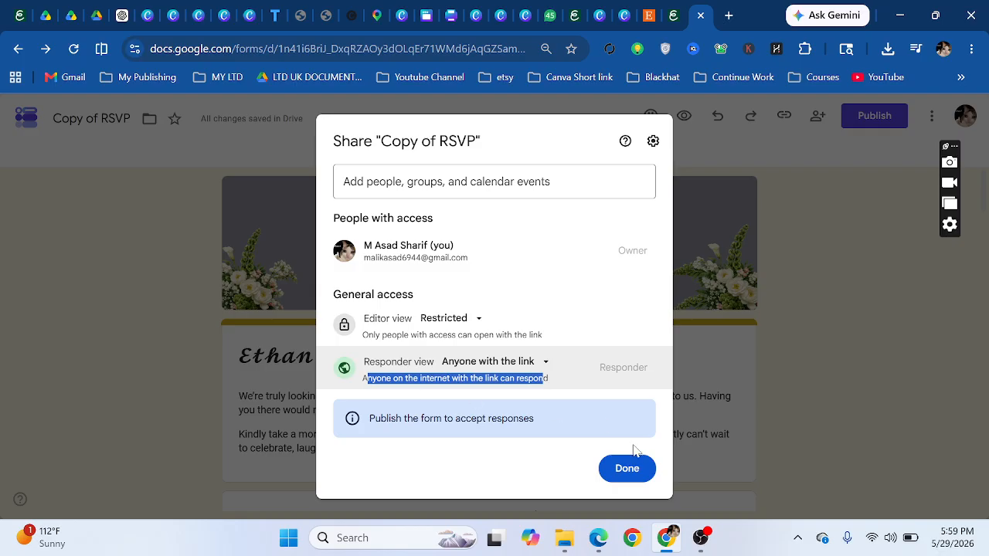
left_click(631, 470)
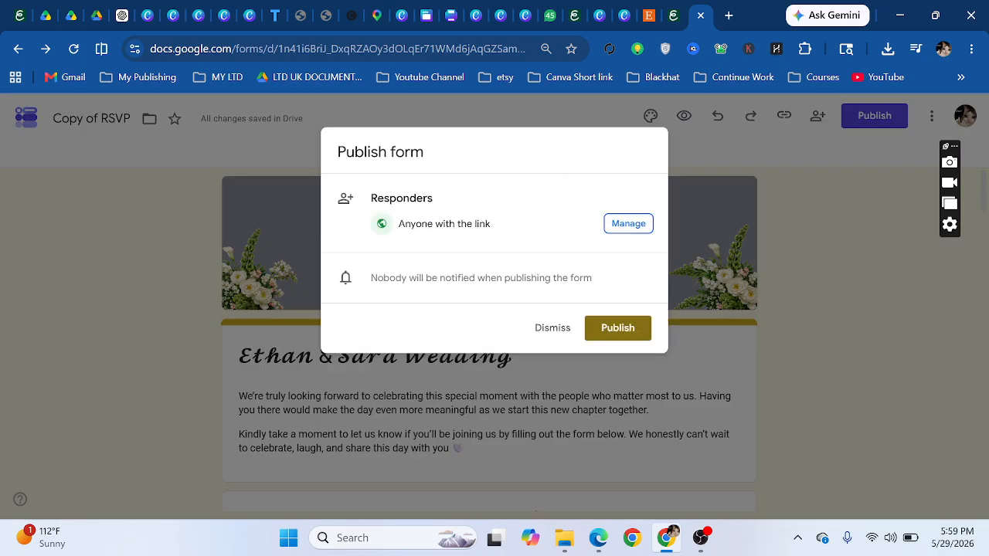
left_click(622, 330)
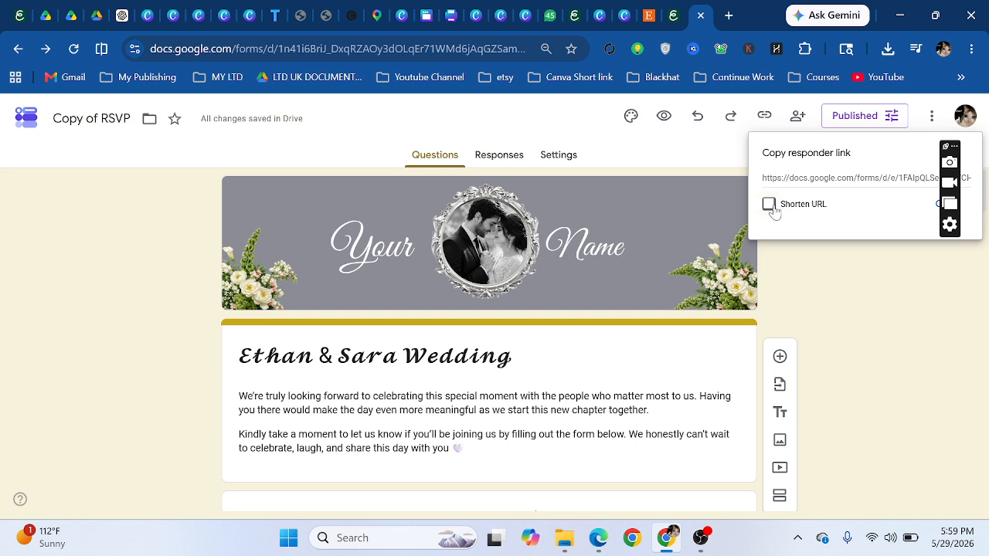
- Copy the shortened forms.gle responder link for the Copy of RSVP form
left_click(774, 207)
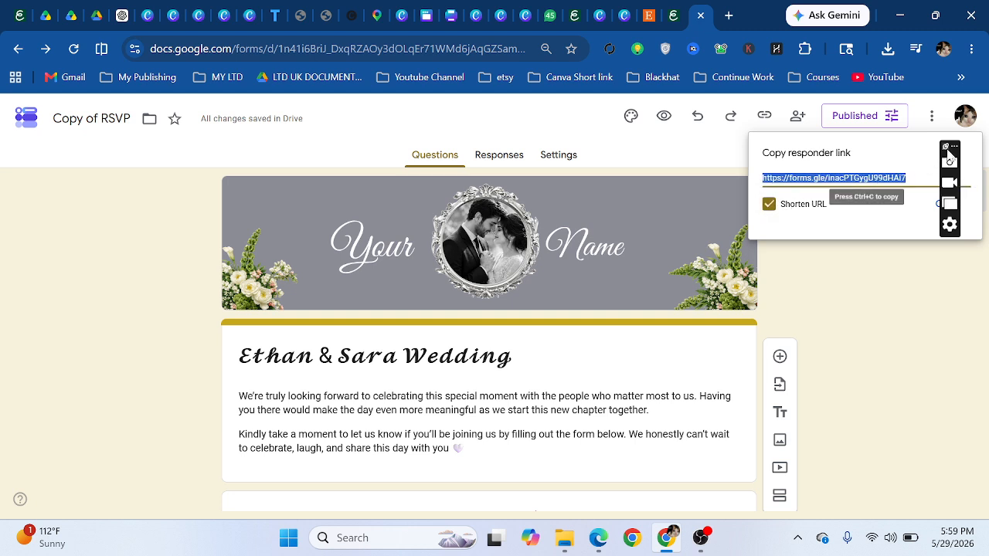
left_click_drag(945, 147, 966, 279)
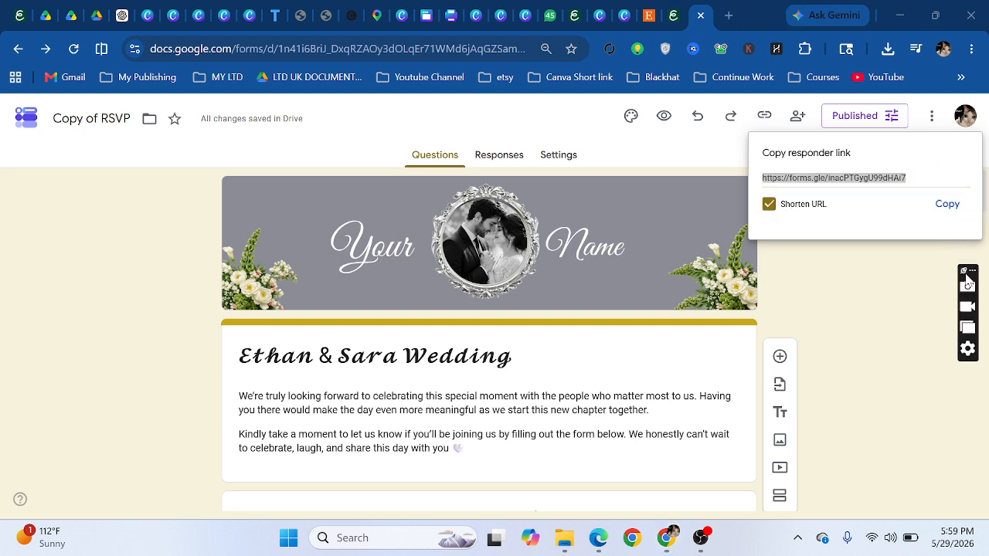
left_click(945, 206)
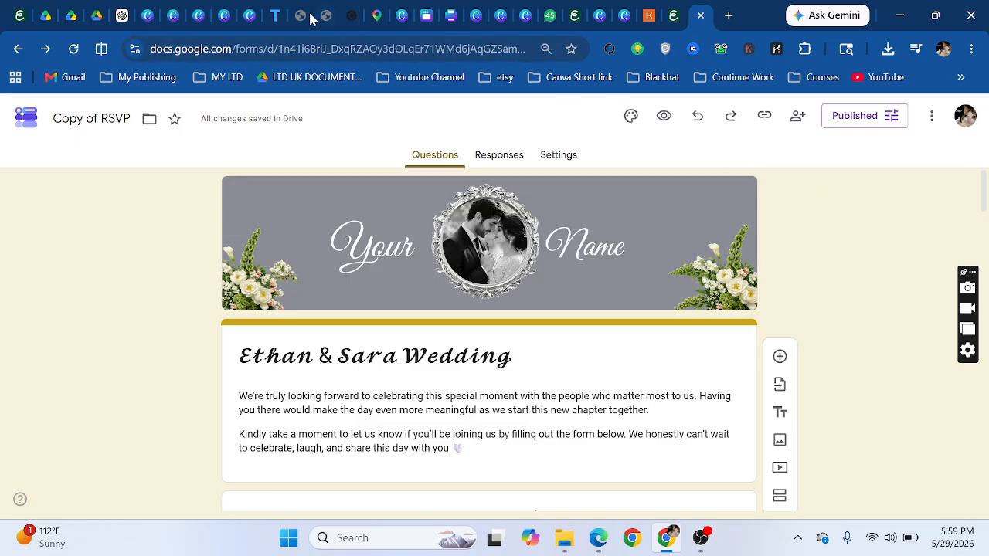
- In the wedding design, link the RSVP button text to the pasted forms.gle short URL
left_click(223, 14)
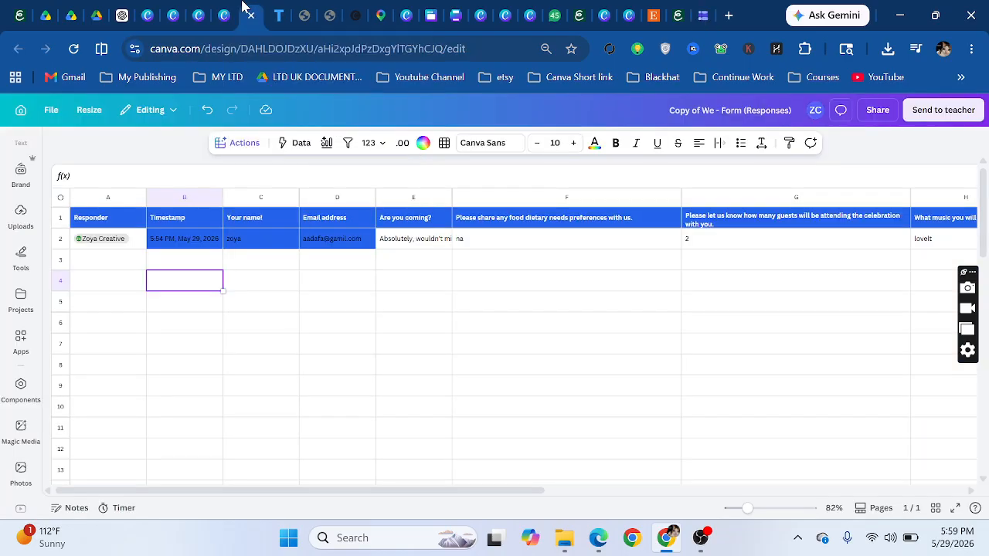
left_click(220, 9)
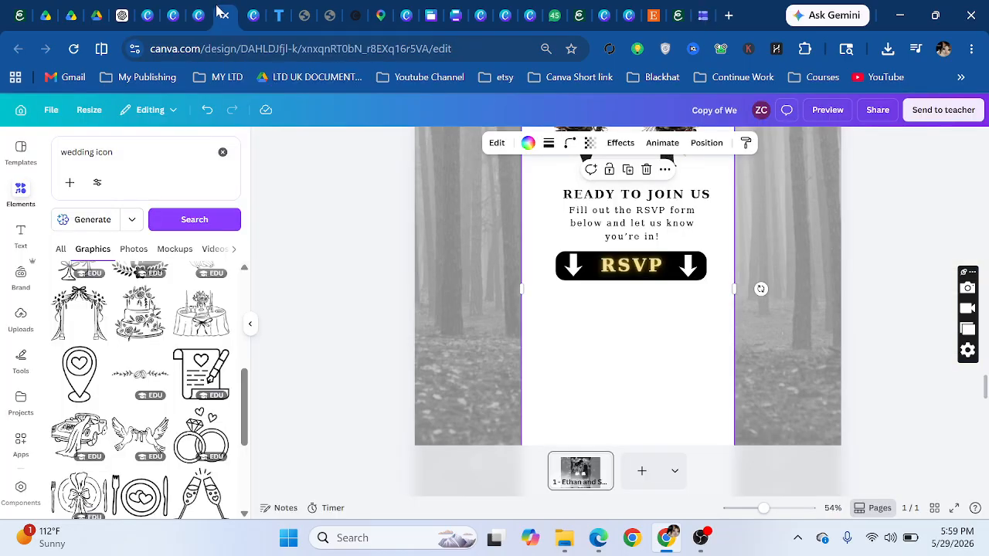
double_click(625, 270)
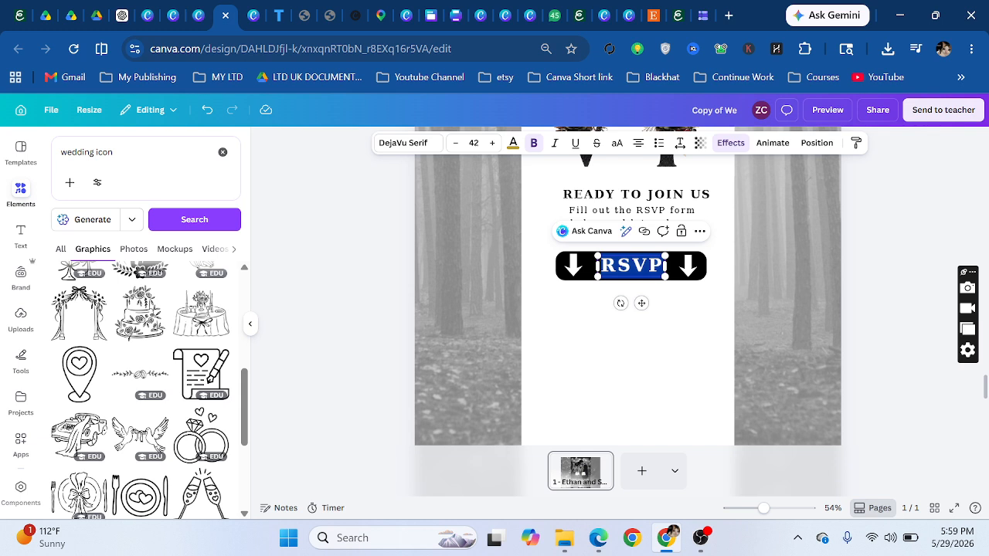
left_click(645, 231)
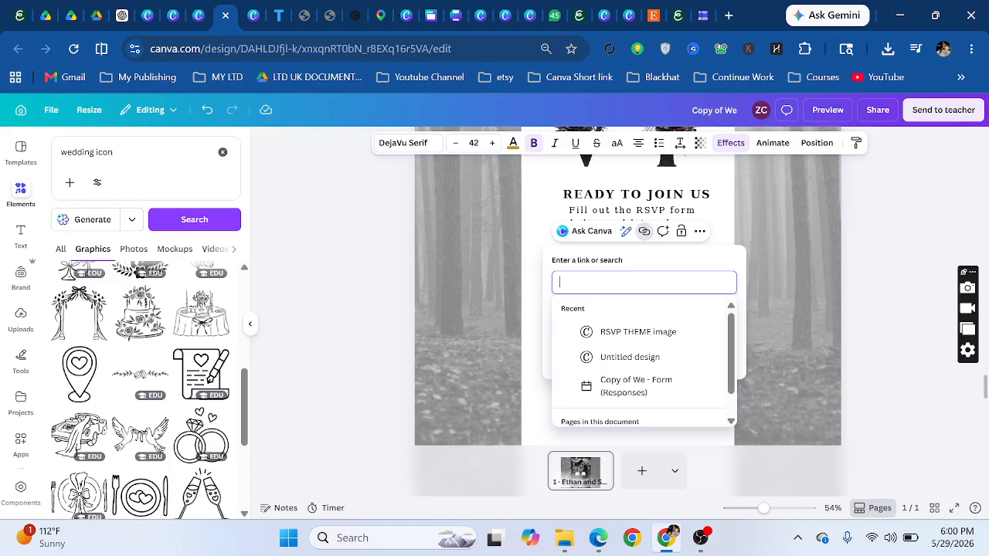
key("ctrl+v")
left_click(713, 360)
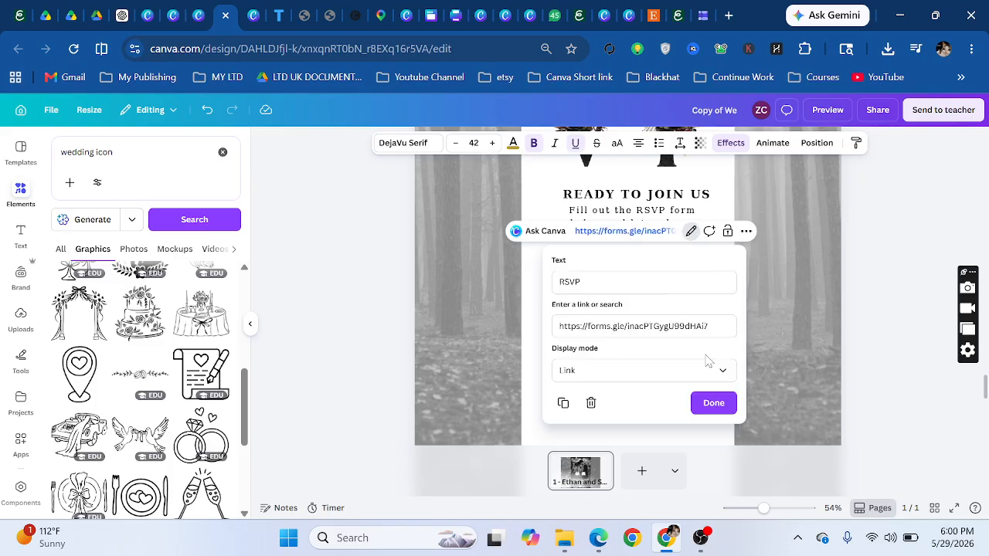
left_click(726, 405)
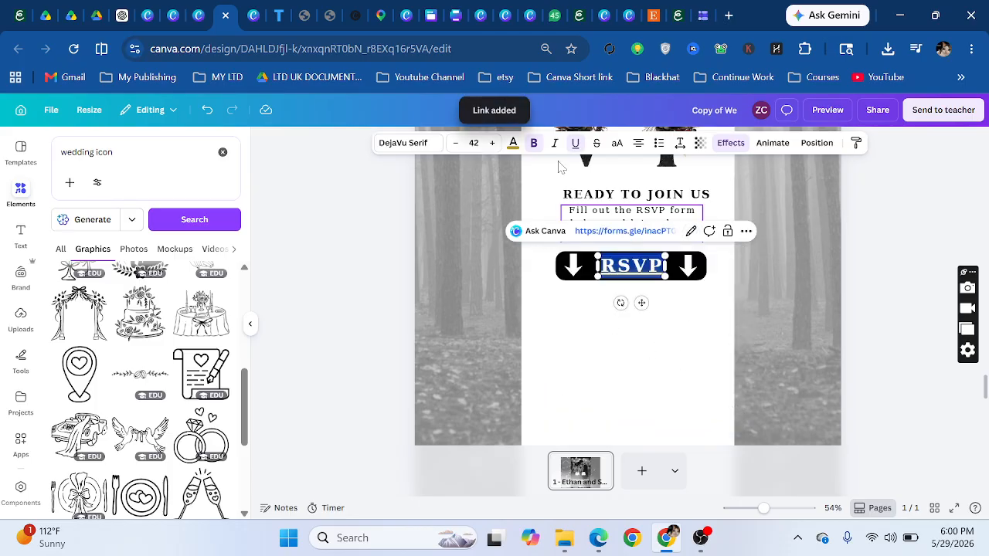
left_click(581, 315)
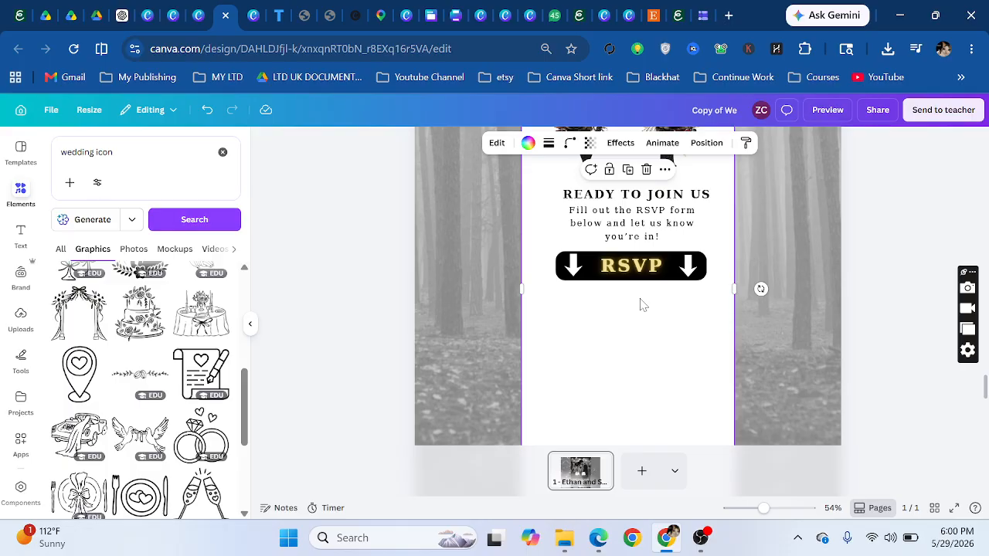
- Review the finished wedding website's sections, then bring OBS Studio to the front
scroll(640, 304, "down", 5)
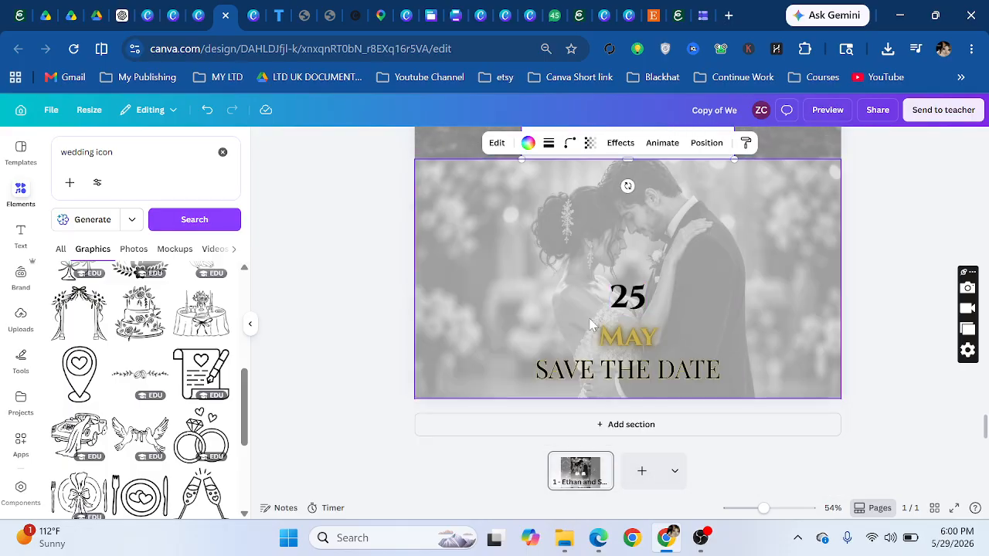
scroll(680, 385, "up", 5)
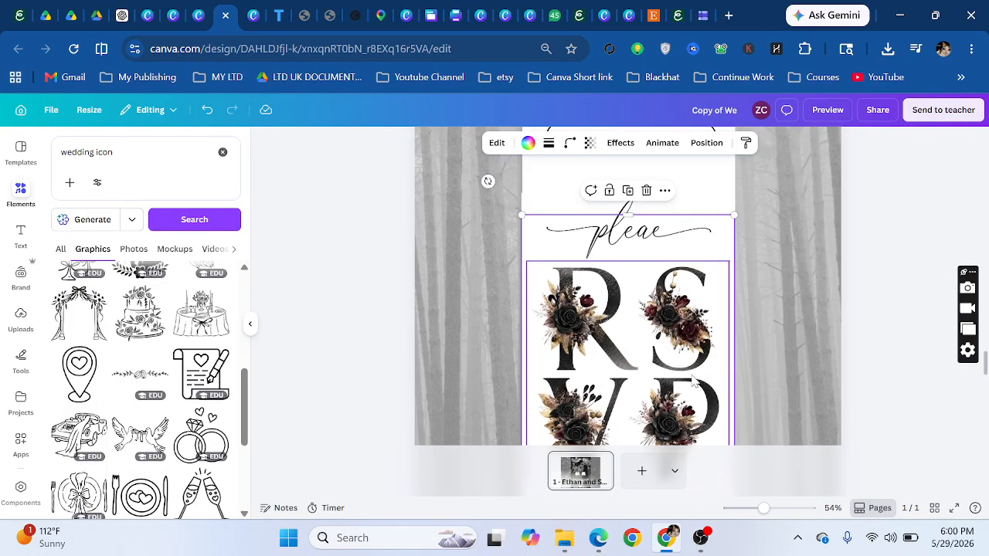
scroll(692, 380, "up", 10)
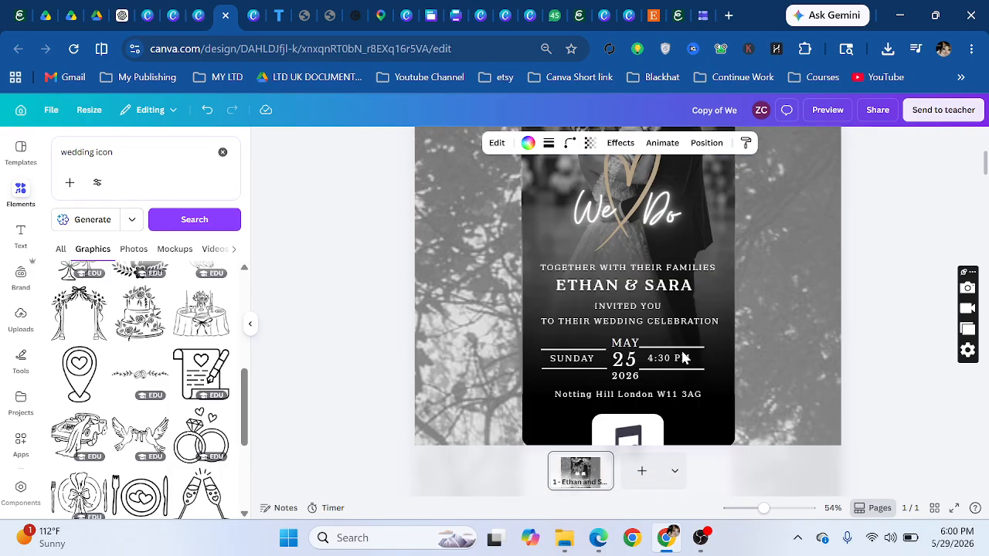
scroll(682, 358, "up", 2)
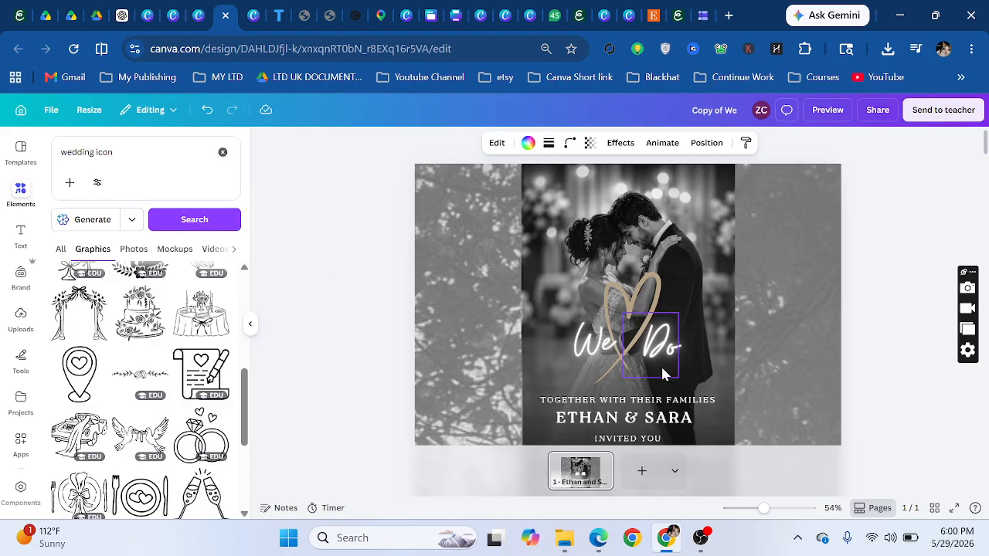
scroll(660, 361, "down", 15)
scroll(657, 359, "up", 10)
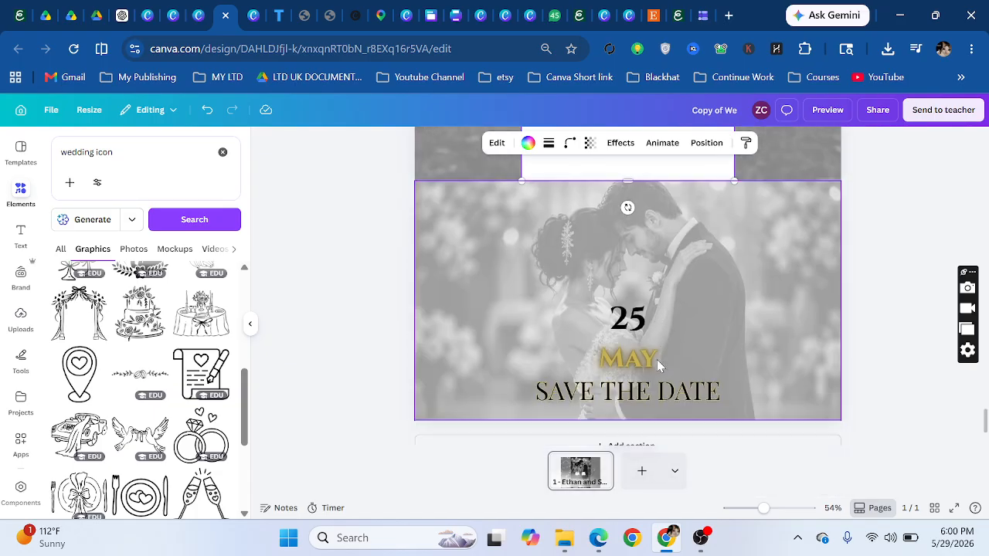
scroll(664, 344, "down", 6)
scroll(671, 328, "up", 12)
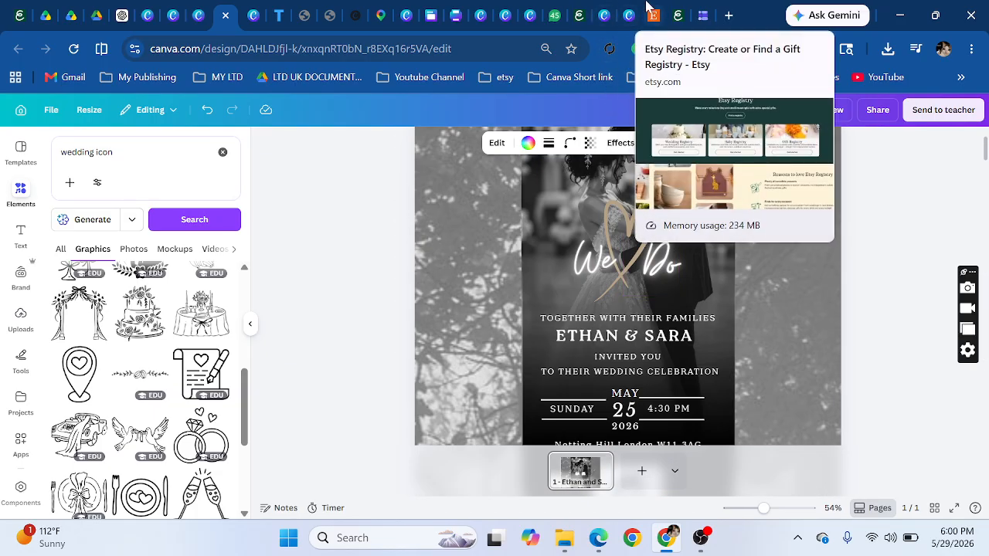
scroll(498, 273, "up", 2)
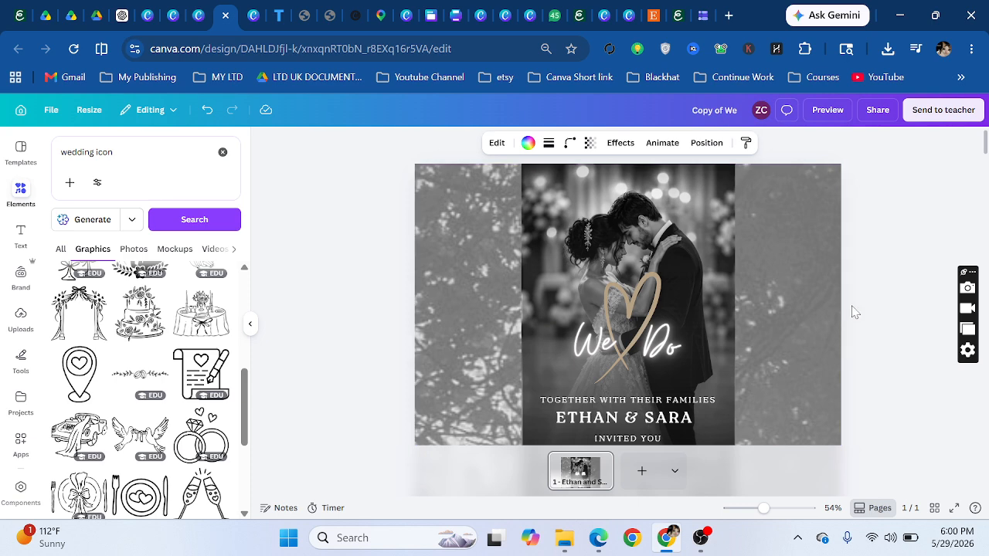
scroll(796, 323, "down", 3)
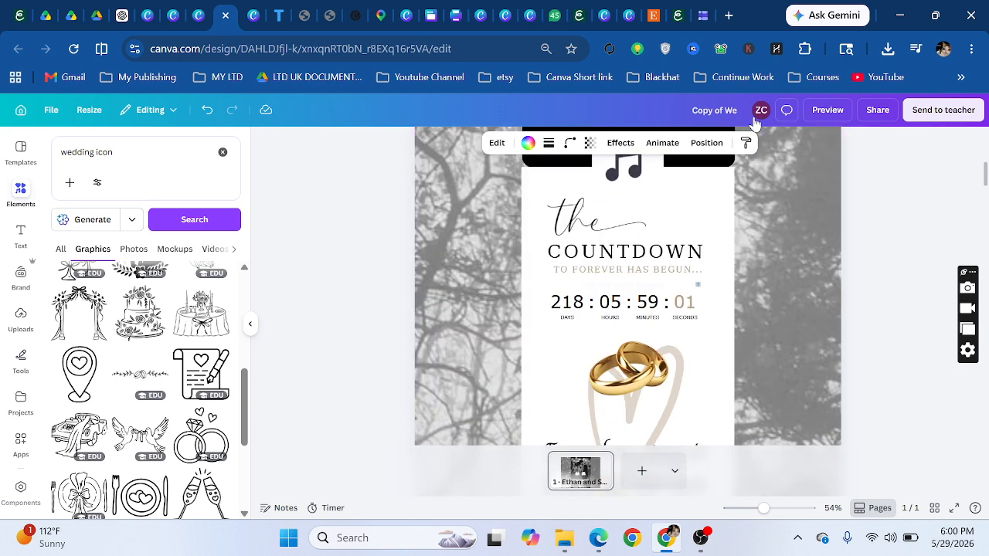
left_click(700, 537)
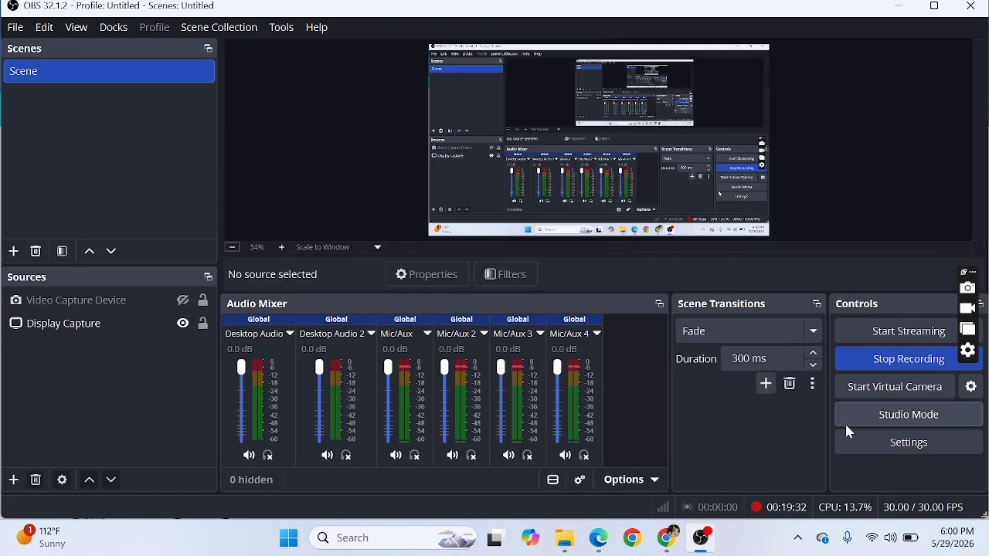